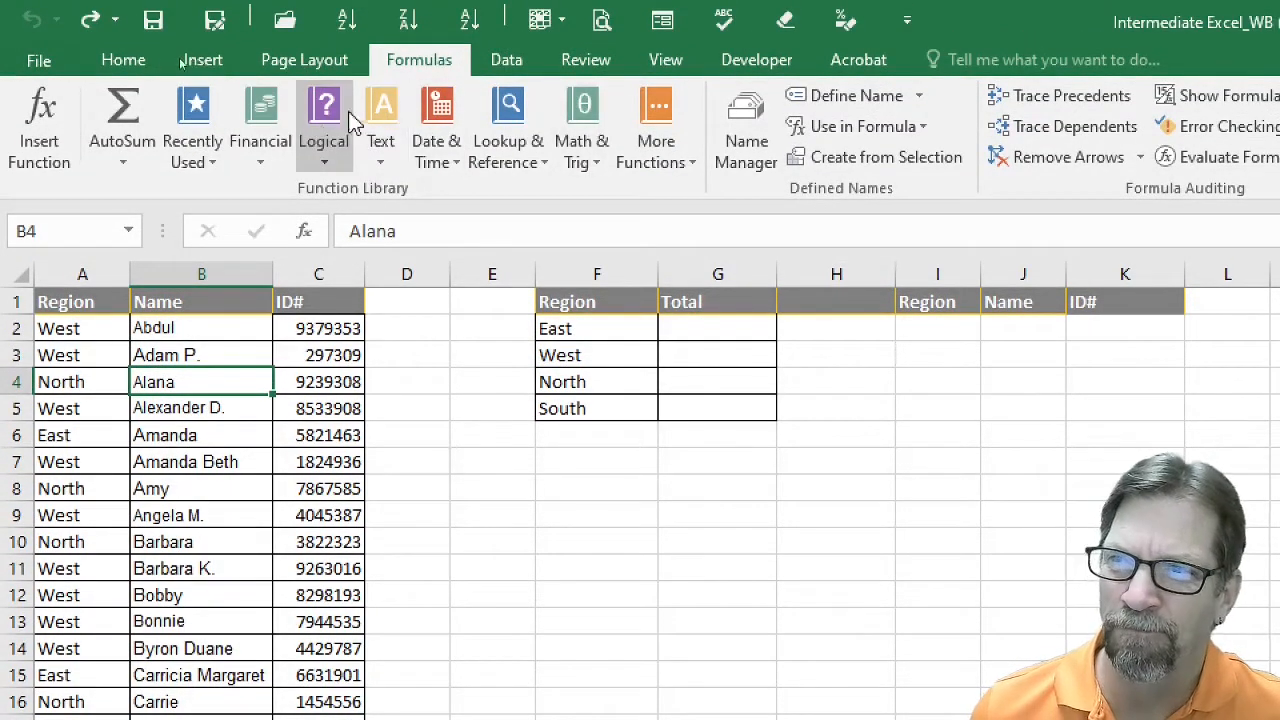
- Look through the function library categories, including Financial, Logical, Text, Date & Time, Lookup & Reference and Math & Trig
click(206, 134)
click(260, 118)
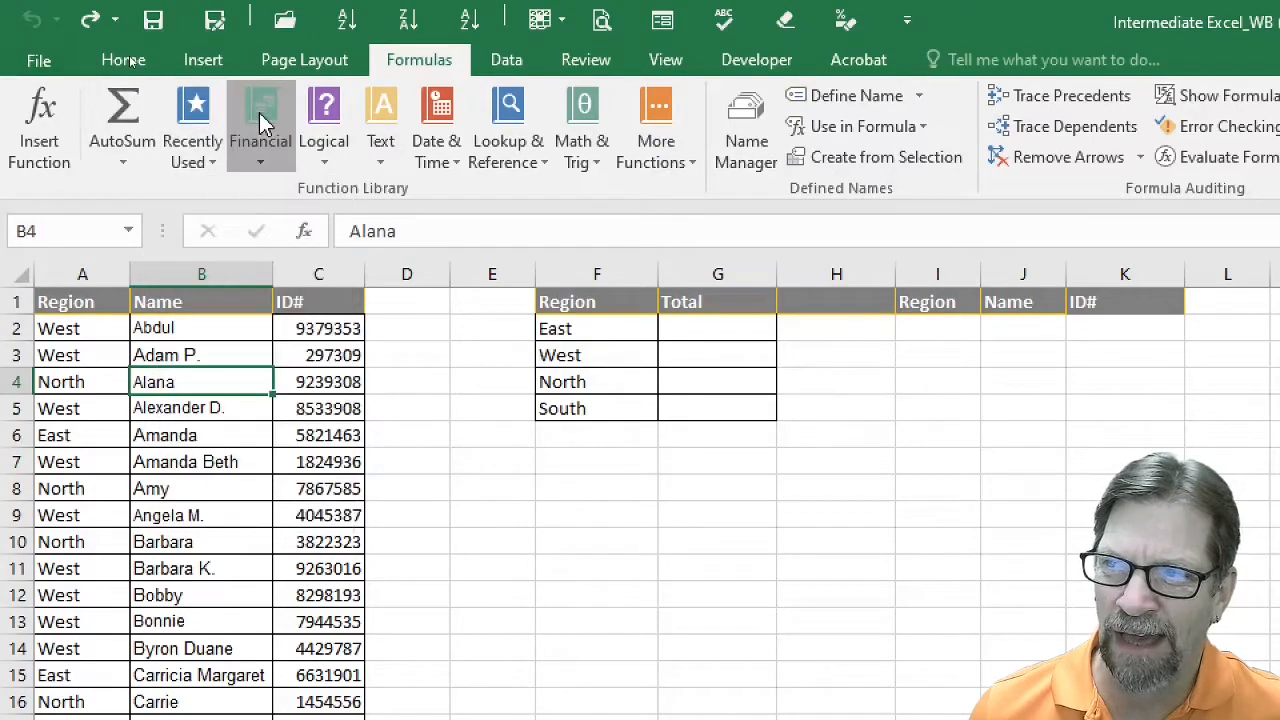
click(335, 122)
click(380, 125)
click(382, 120)
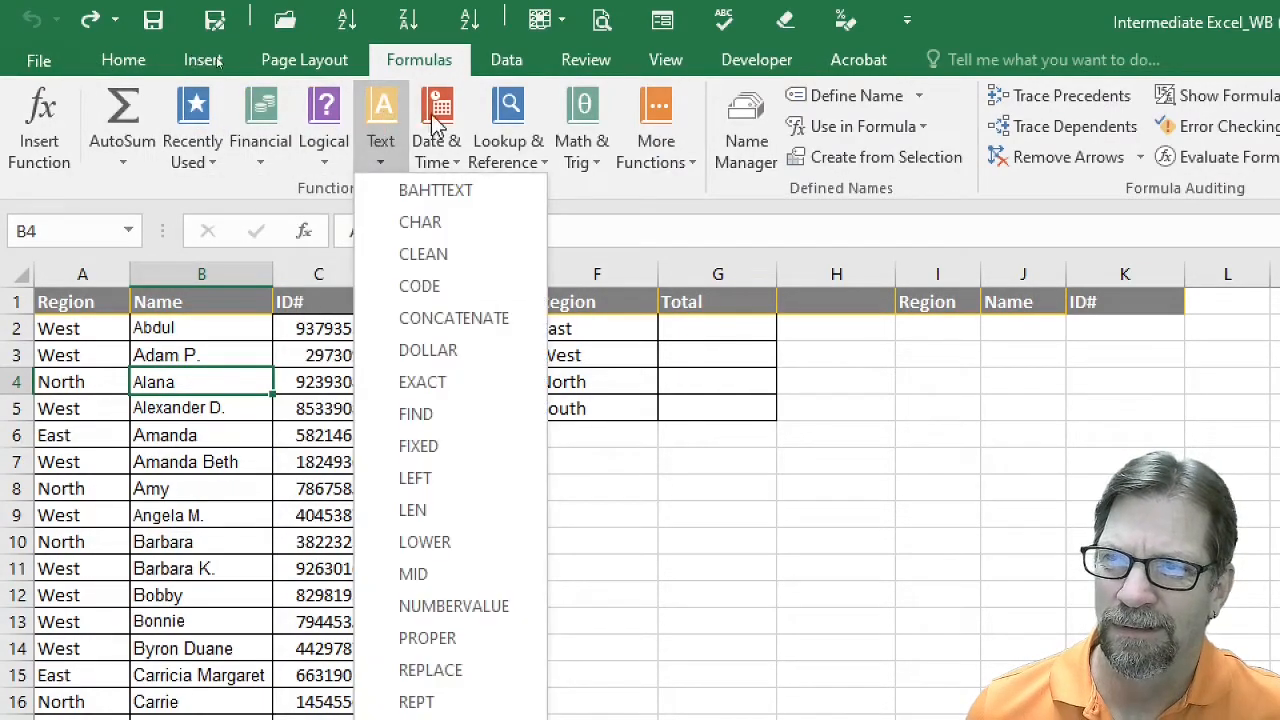
click(445, 122)
click(512, 126)
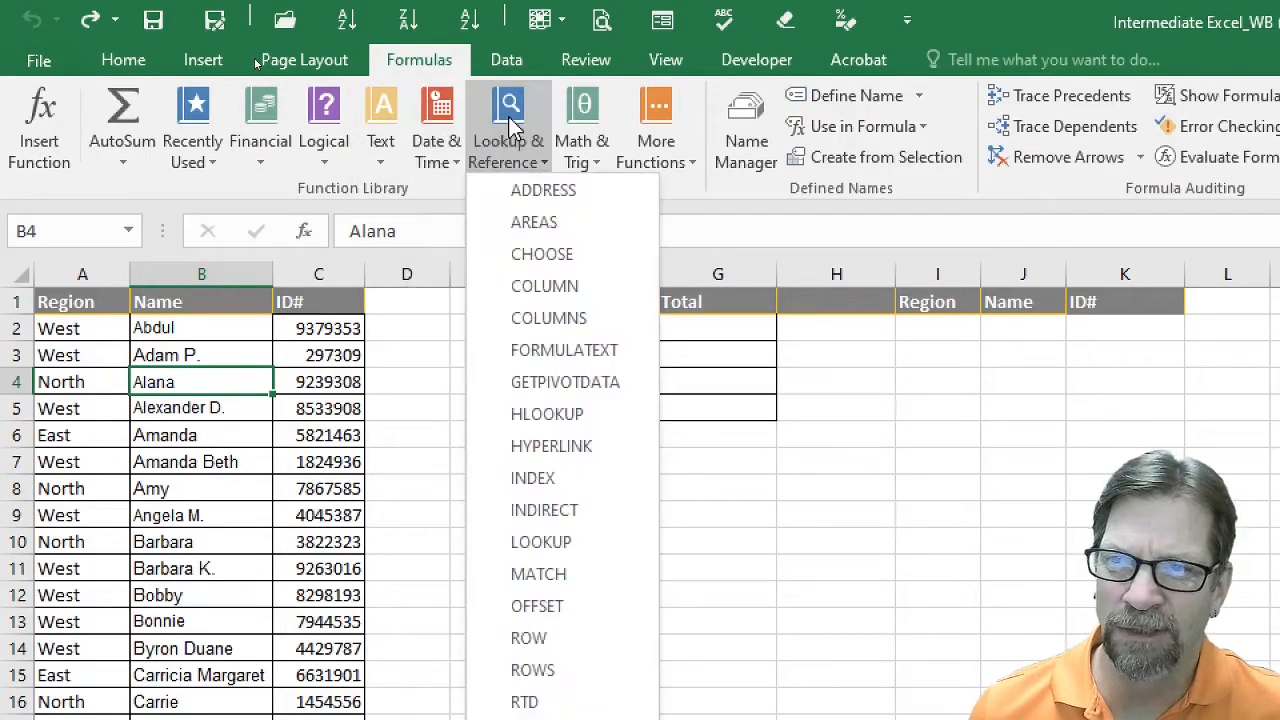
click(590, 125)
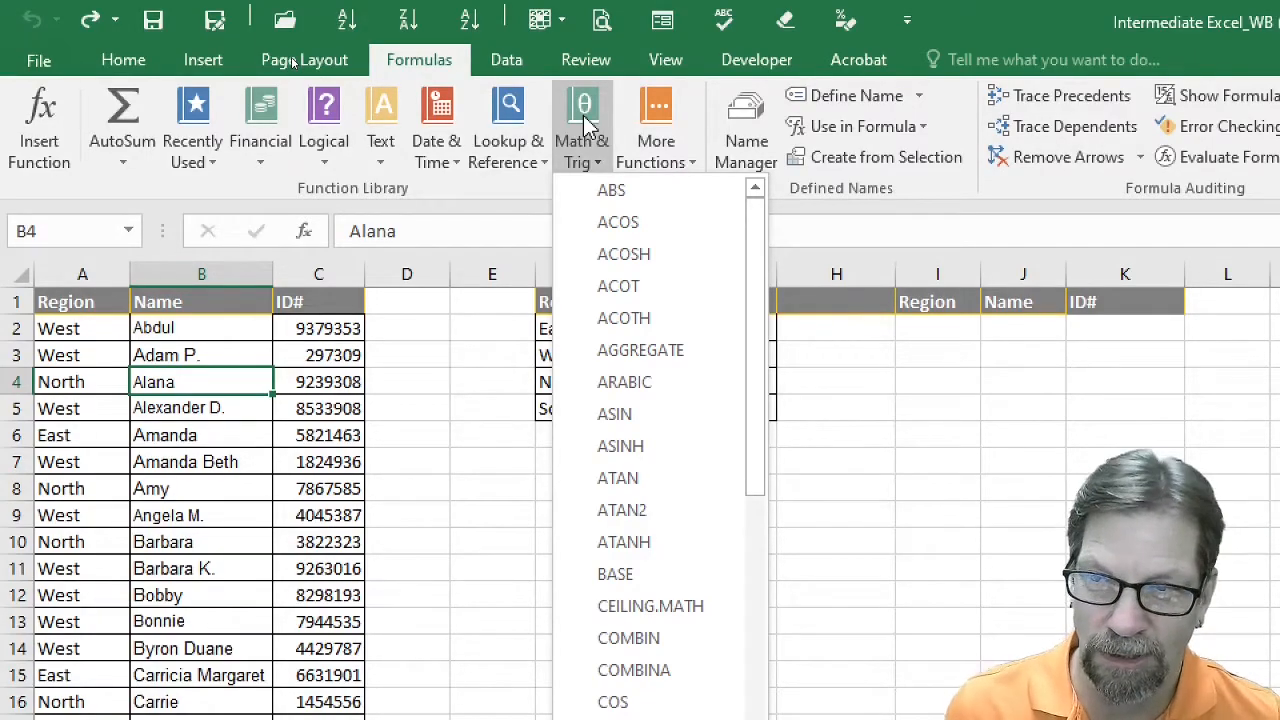
mouse_move(400, 128)
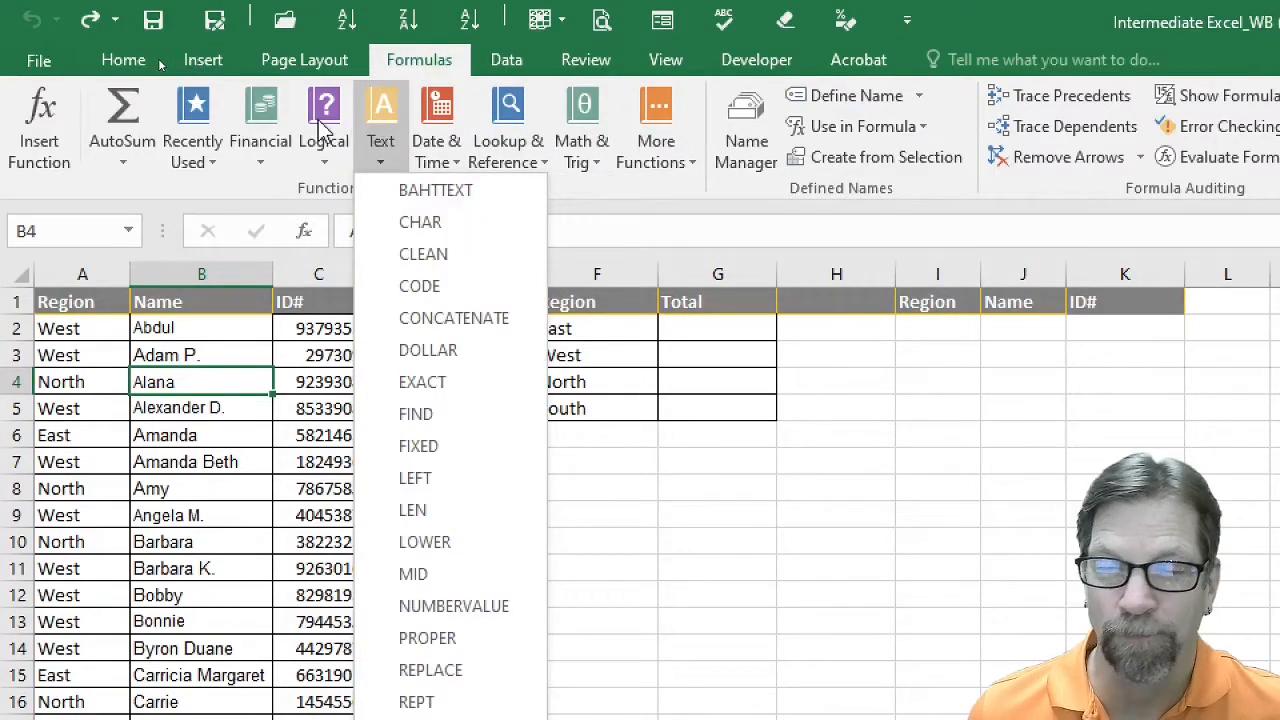
mouse_move(323, 128)
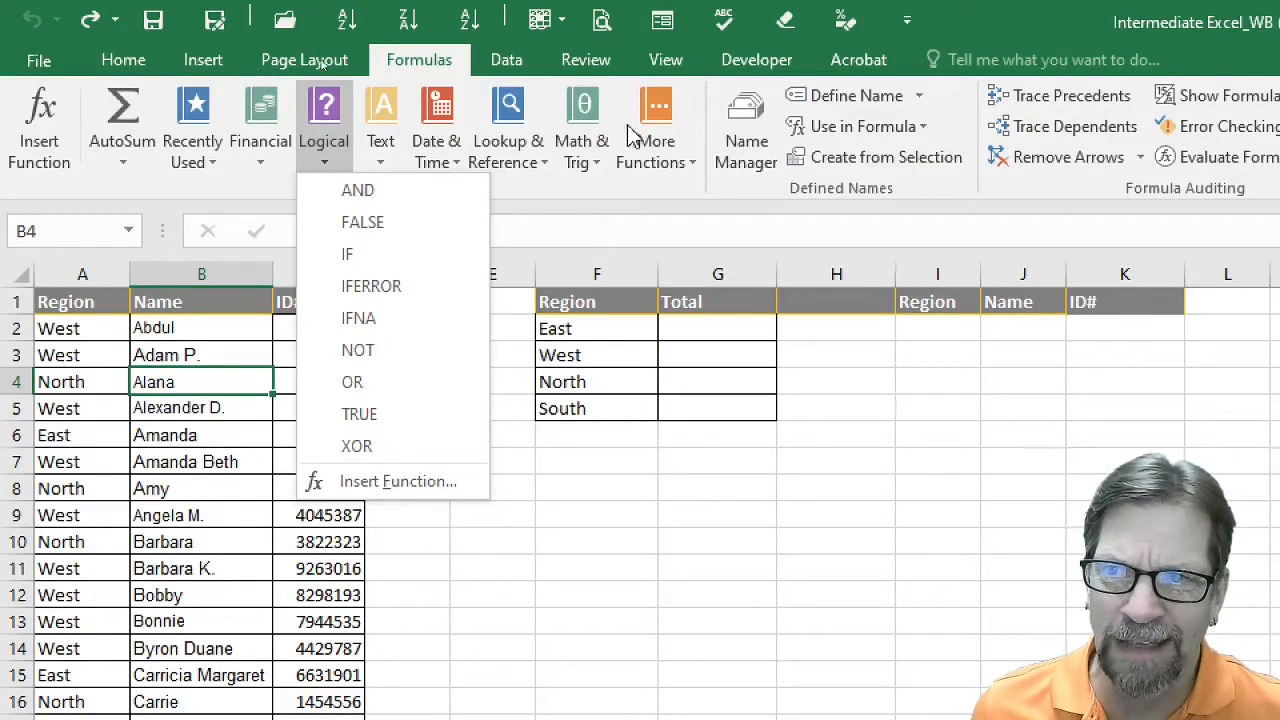
- Look up the COUNT function among the statistical functions and read its description
click(668, 112)
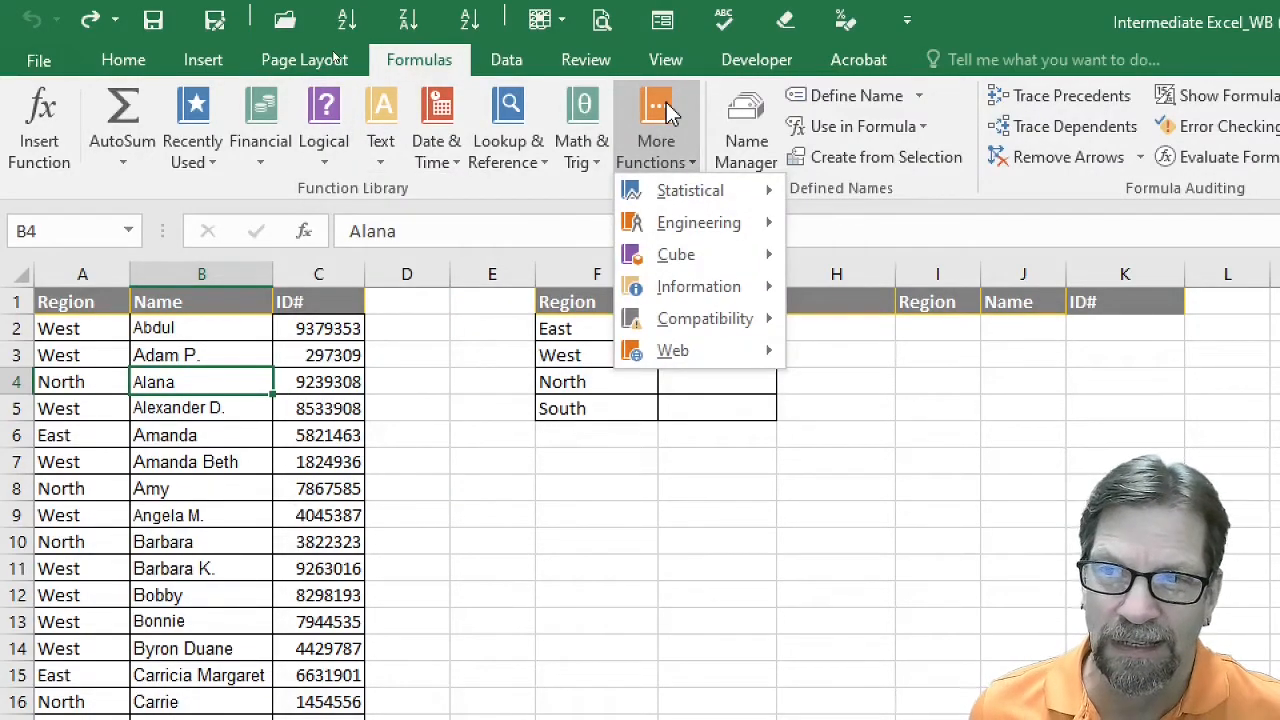
mouse_move(686, 196)
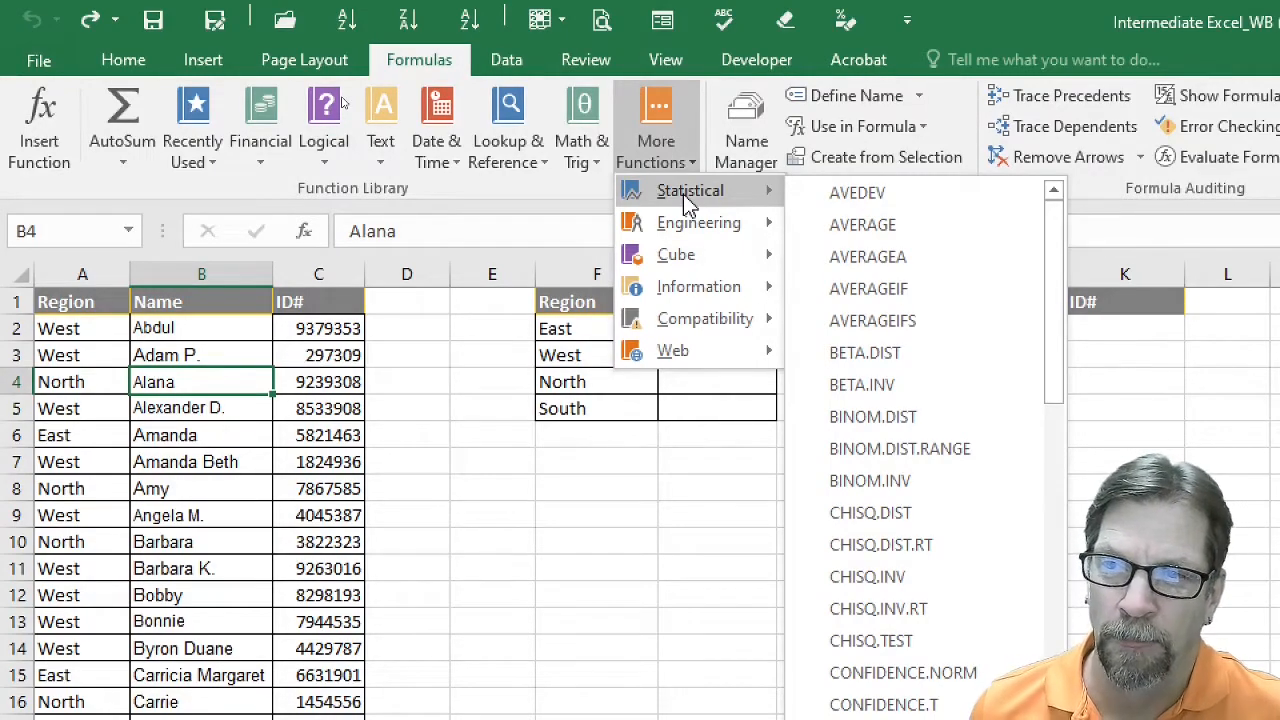
scroll(945, 490, down, 3)
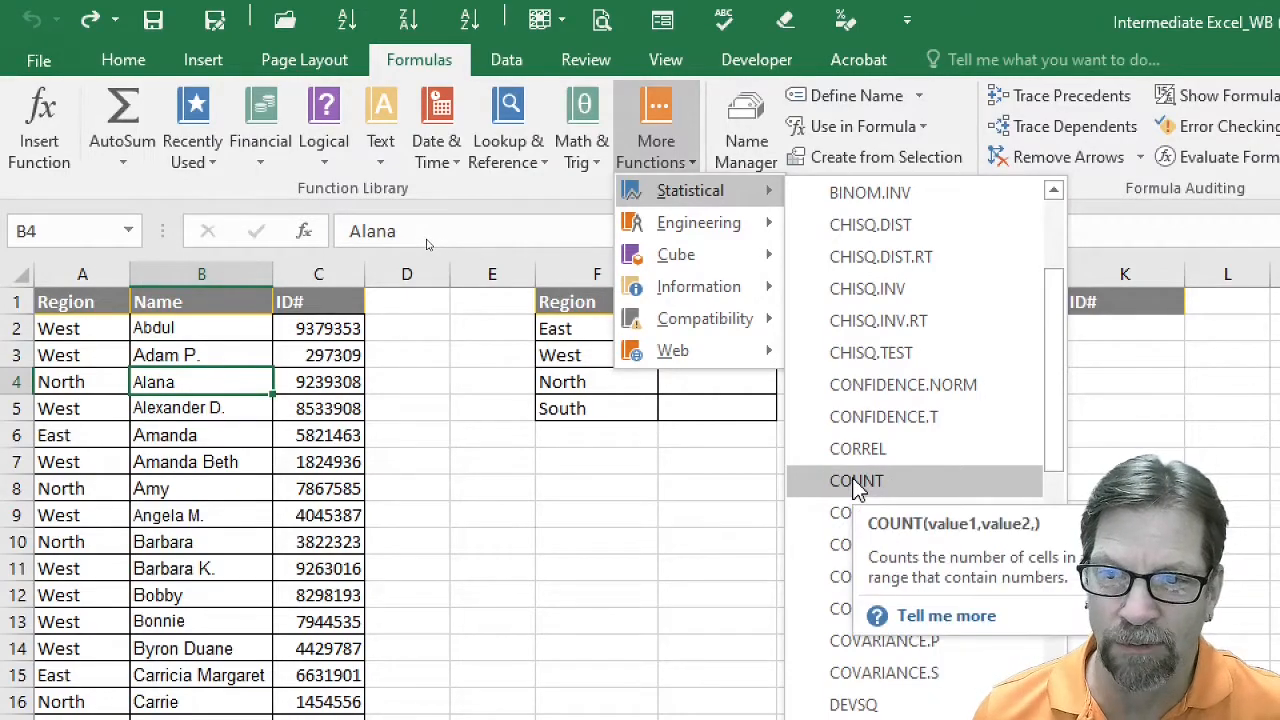
key(Escape)
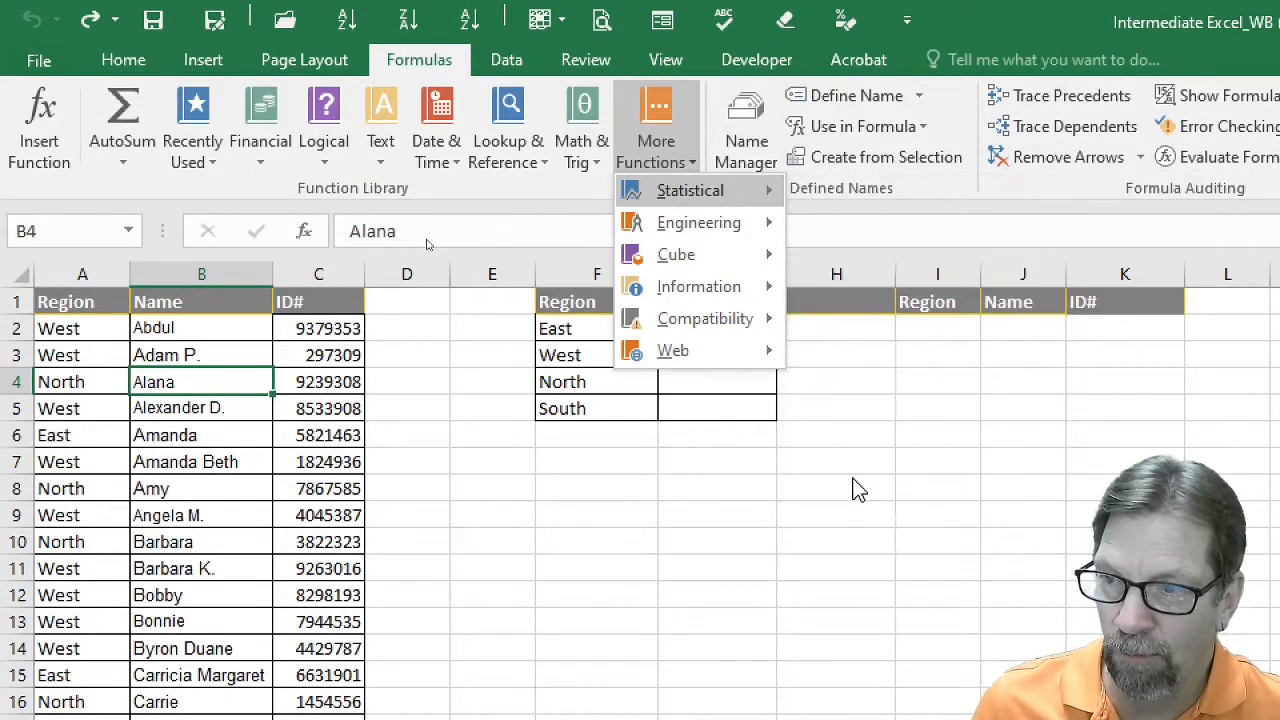
key(Escape)
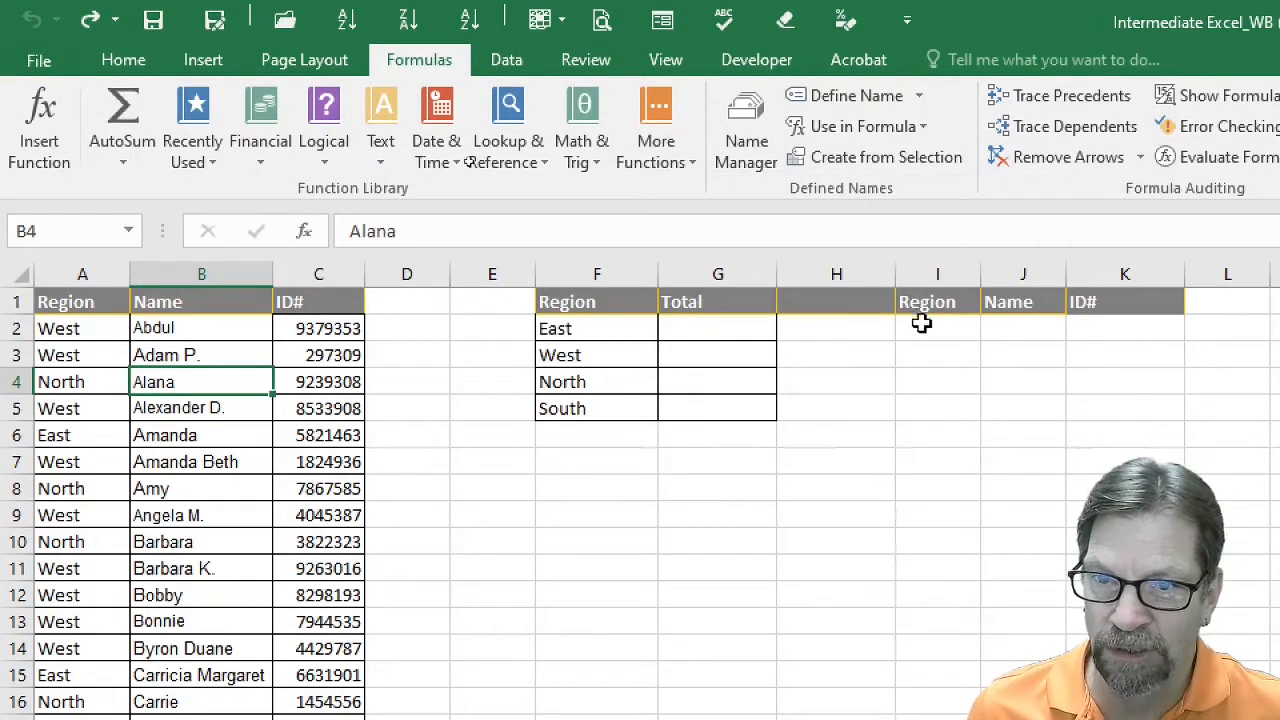
- Insert the statistical COUNT function in cell J2, under the Name header of the summary table
click(1013, 325)
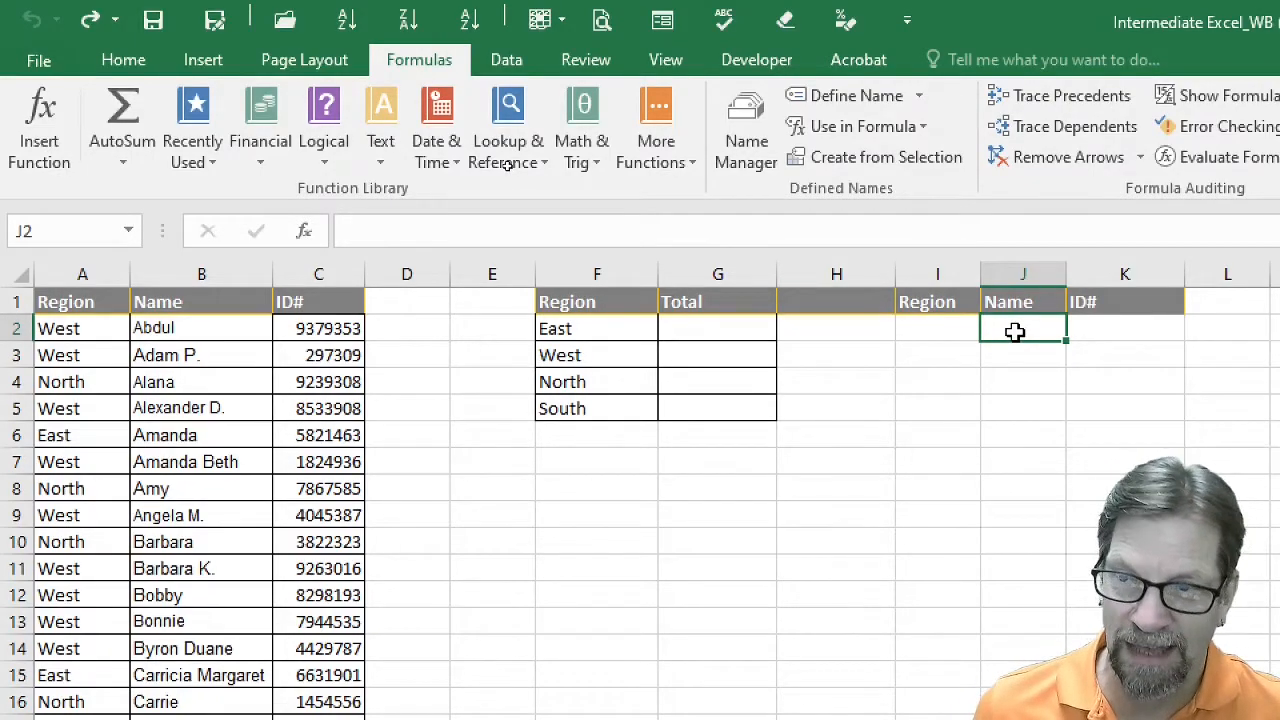
click(680, 130)
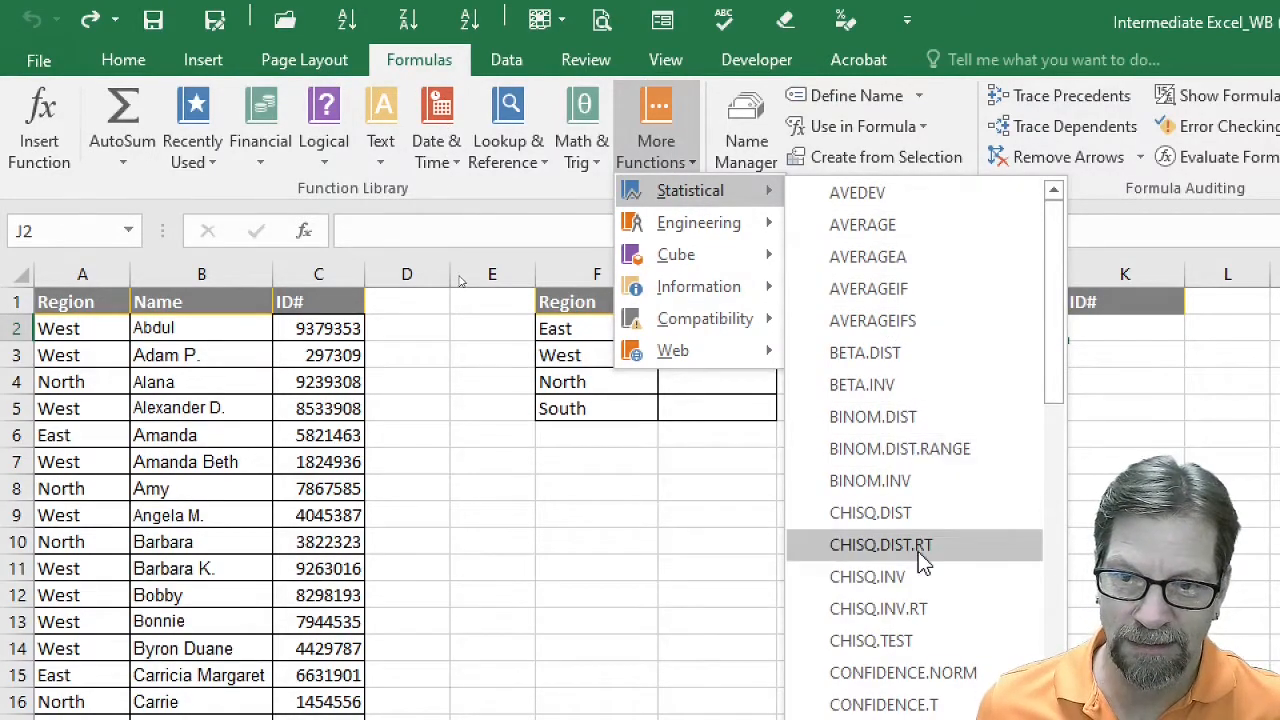
scroll(920, 555, down, 1)
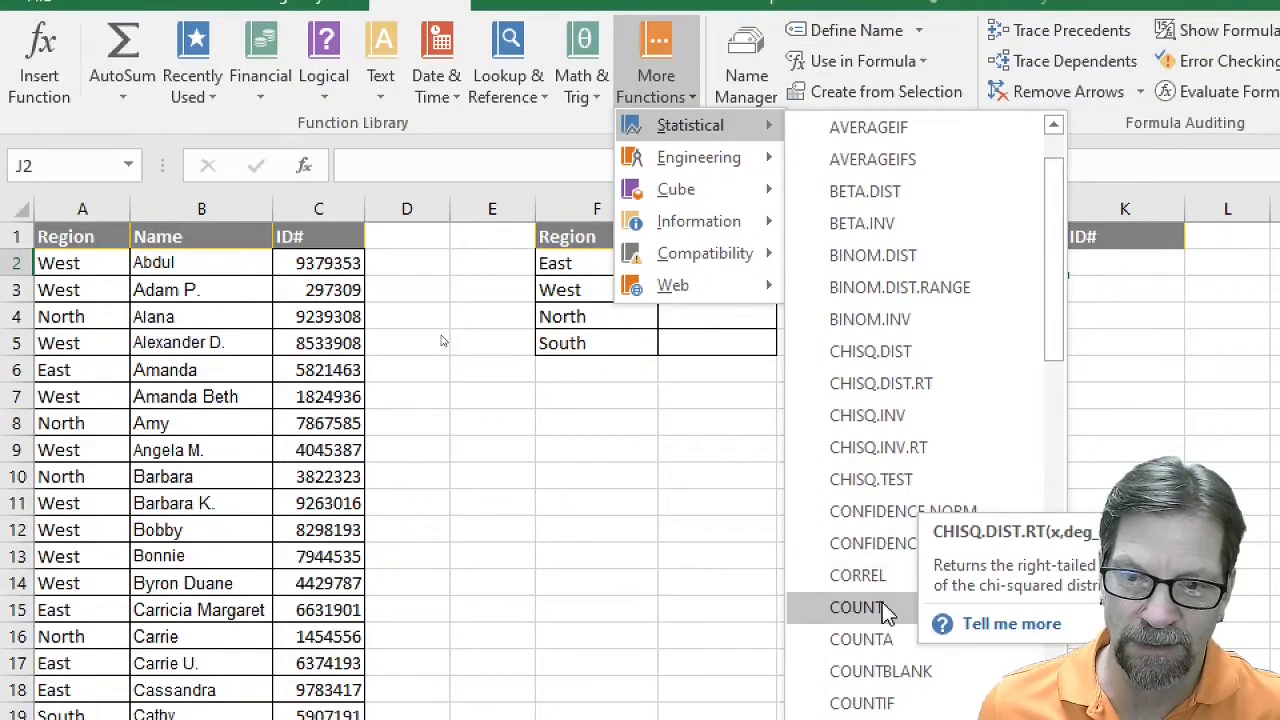
click(857, 607)
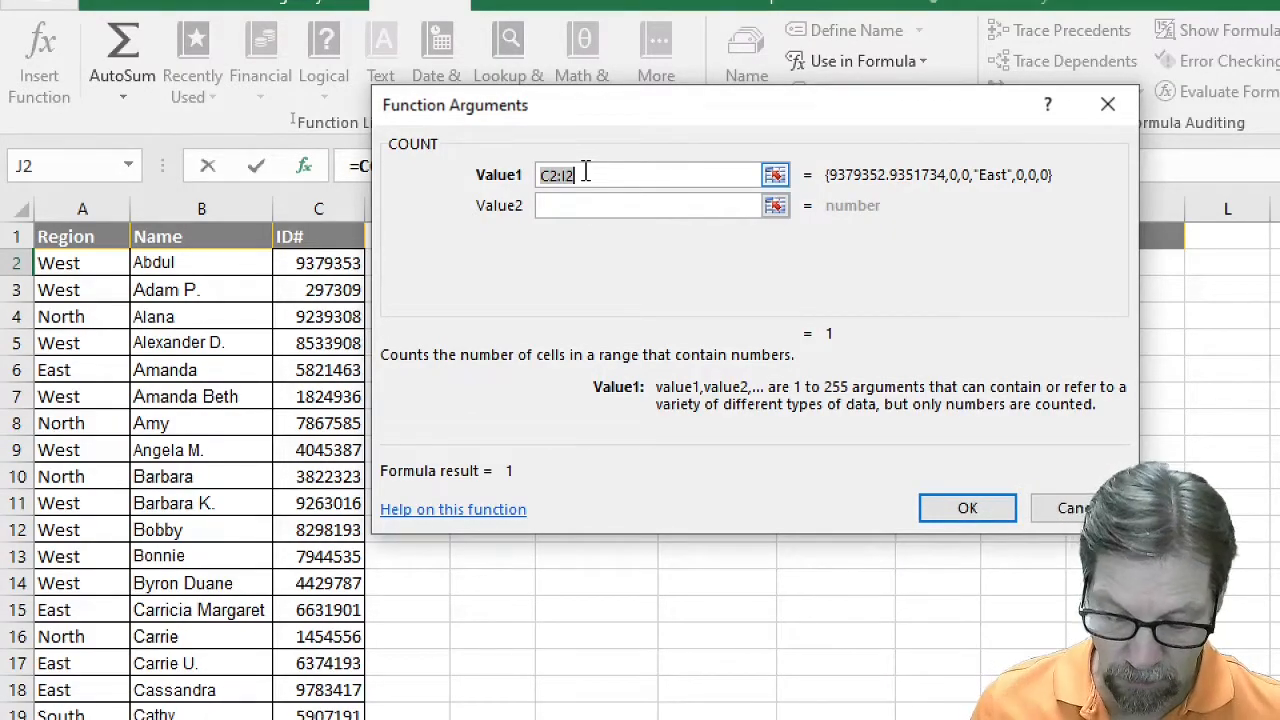
- Try b:b, the Name column, as the first value of the COUNT function
text(b:b)
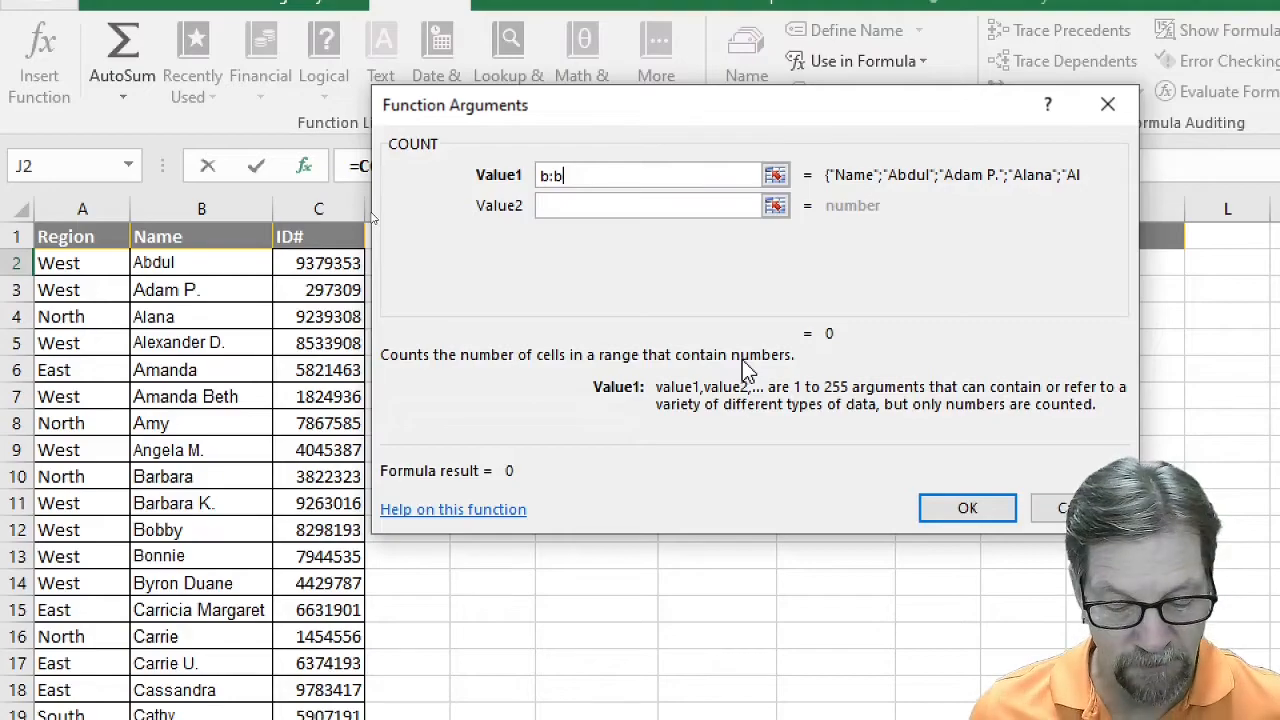
key(BackSpace)
key(BackSpace)
key(BackSpace)
- Set the first COUNT value to c:c and move the finished formula from J2 to K2 under ID#
text(c:c)
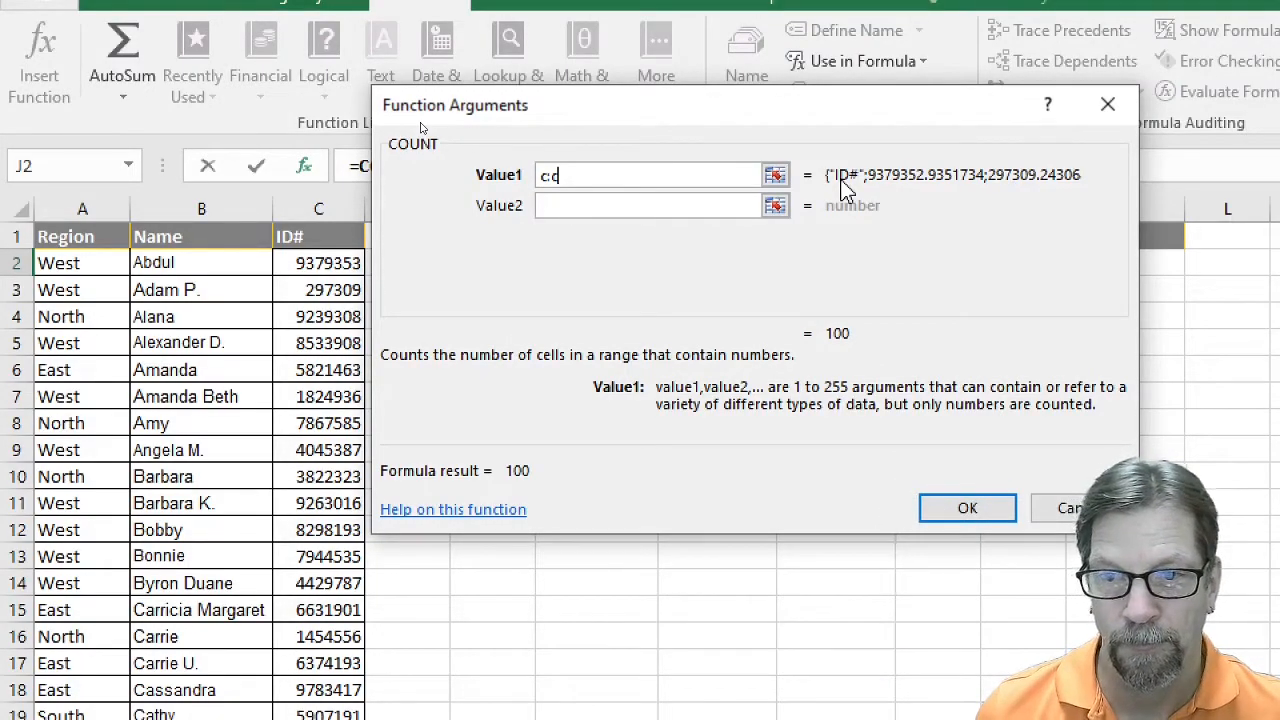
click(963, 508)
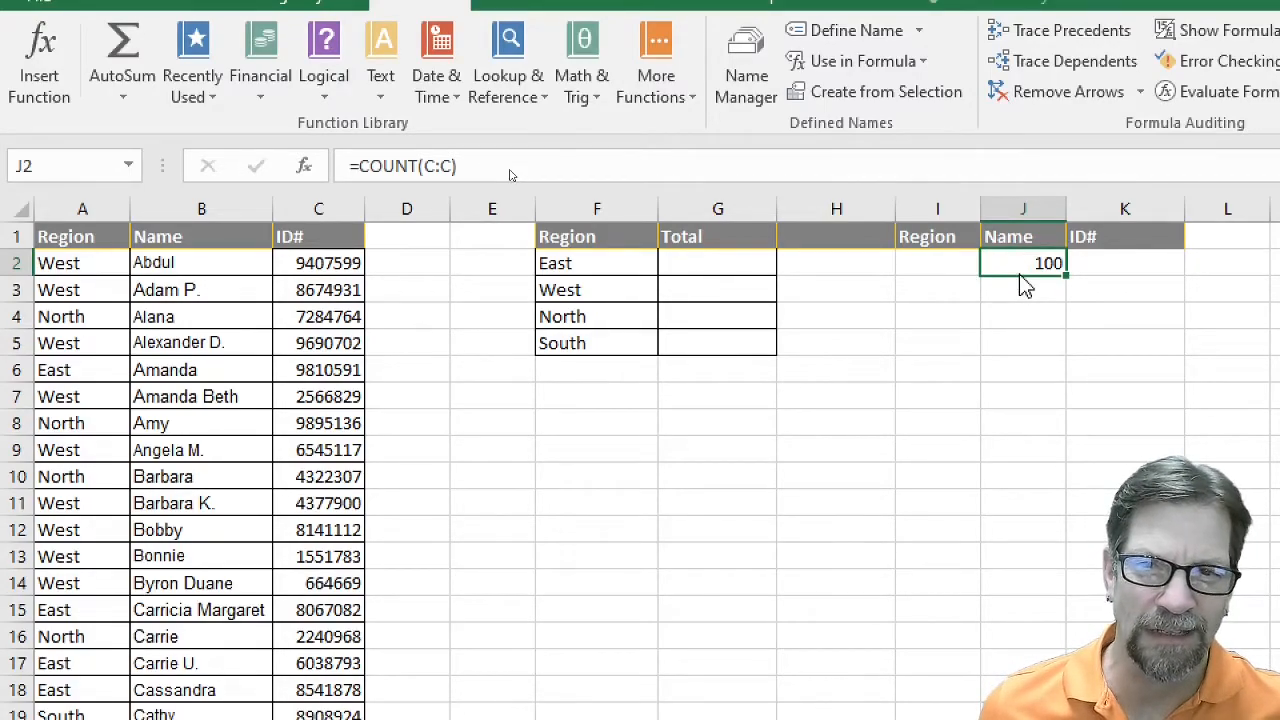
click(1094, 272)
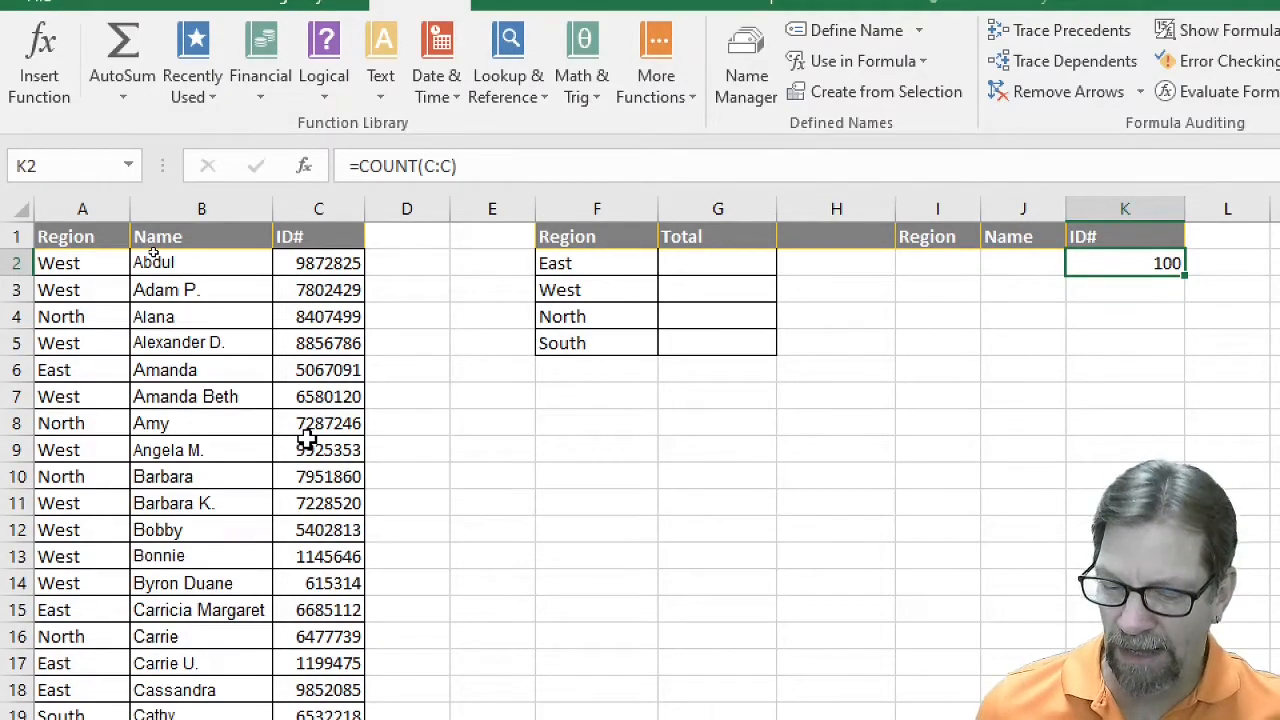
- Check the row number of the last record in the list and return to the start of the sheet
scroll(305, 438, down, 4)
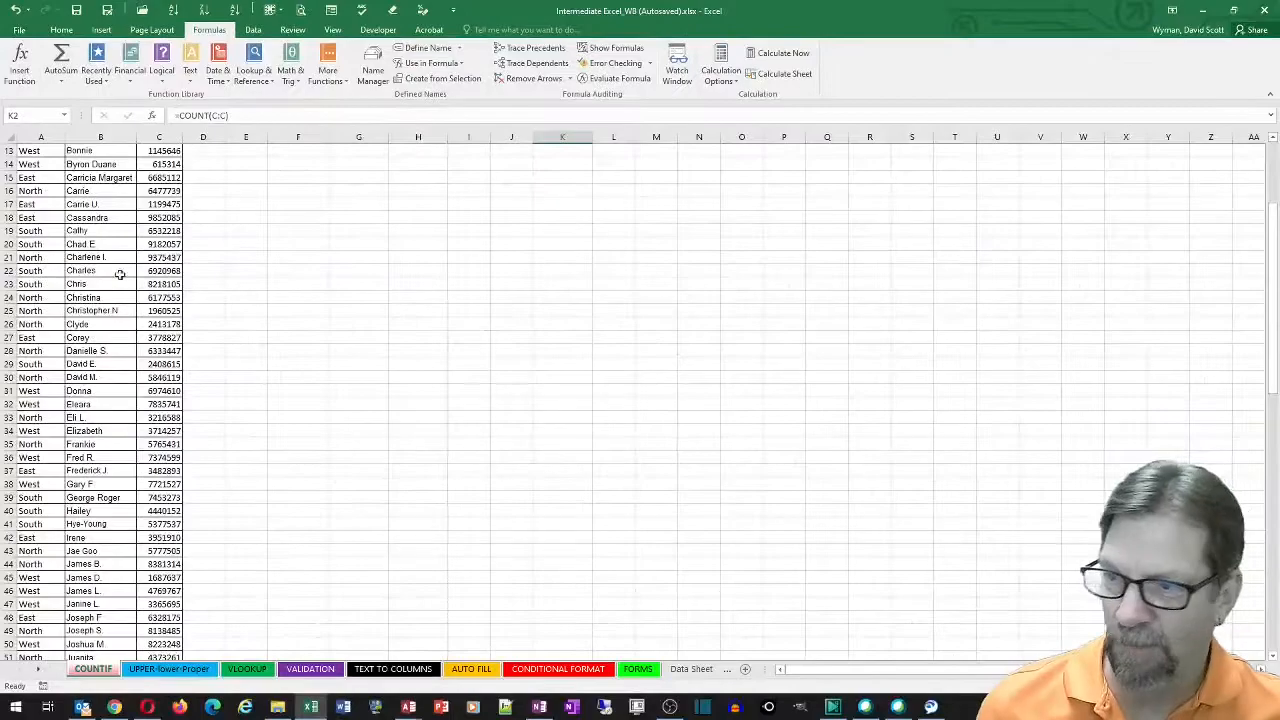
scroll(305, 438, down, 7)
scroll(92, 326, down, 17)
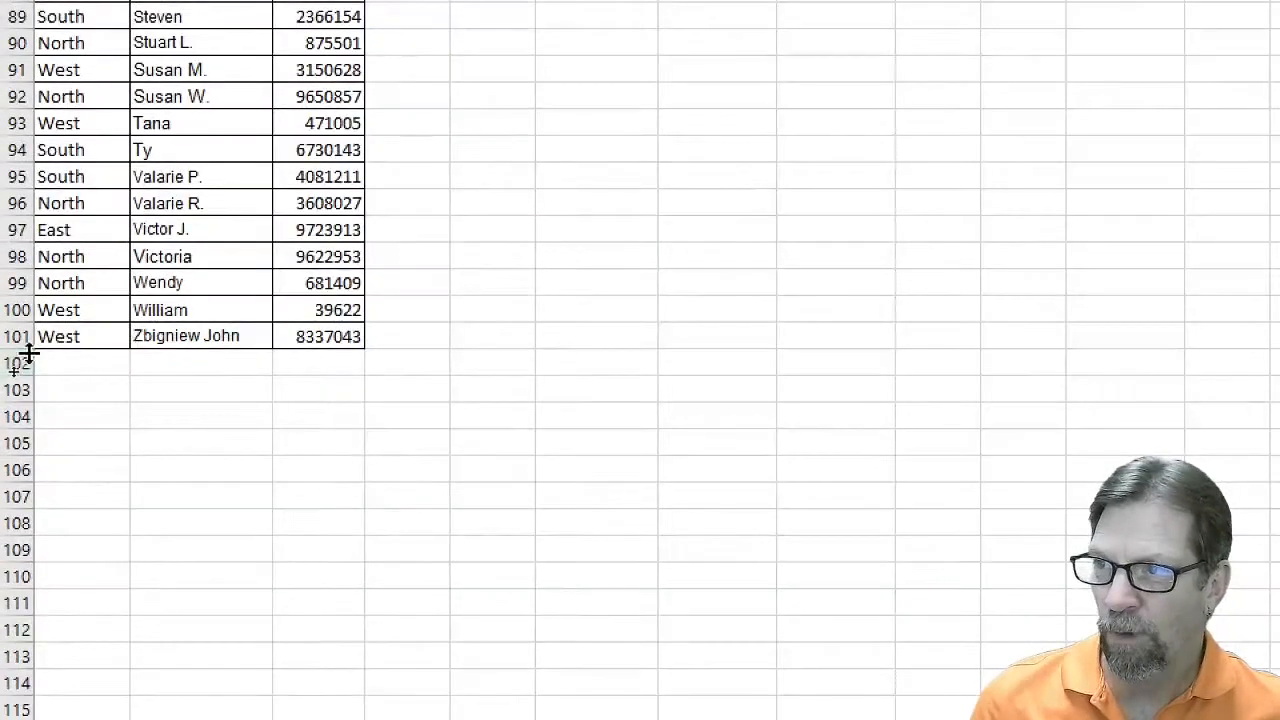
click(5, 339)
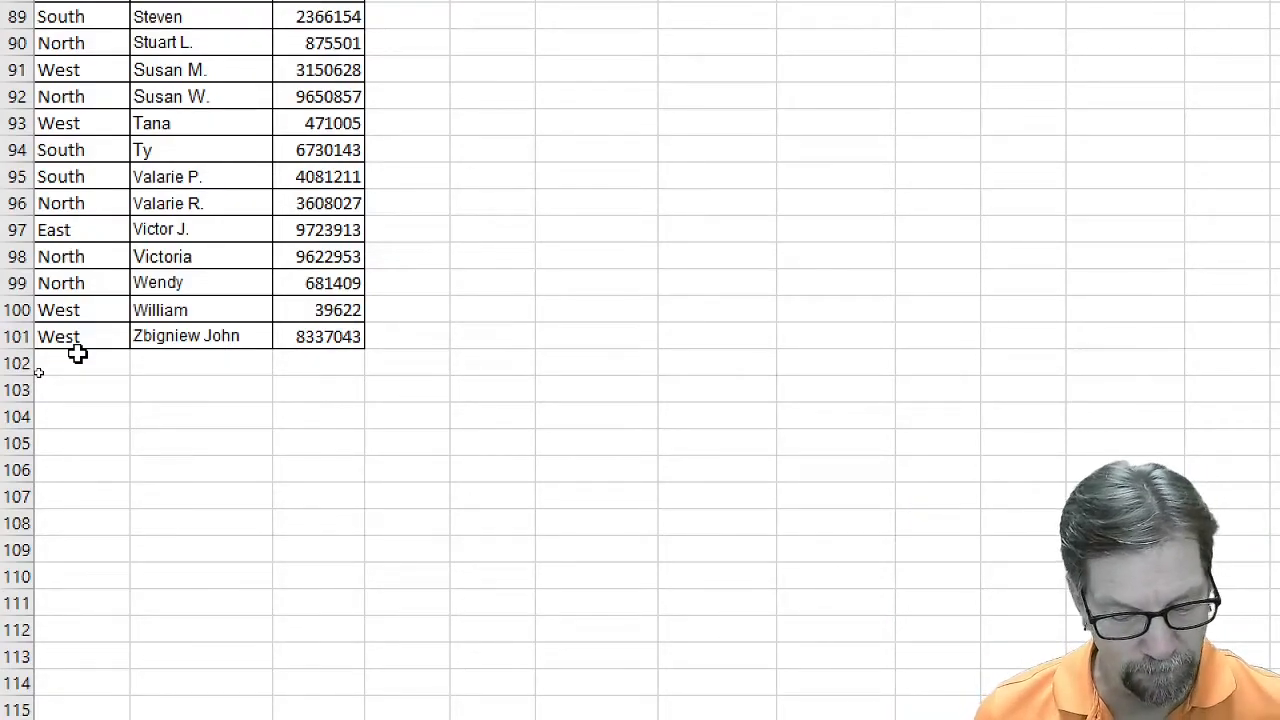
scroll(77, 353, up, 20)
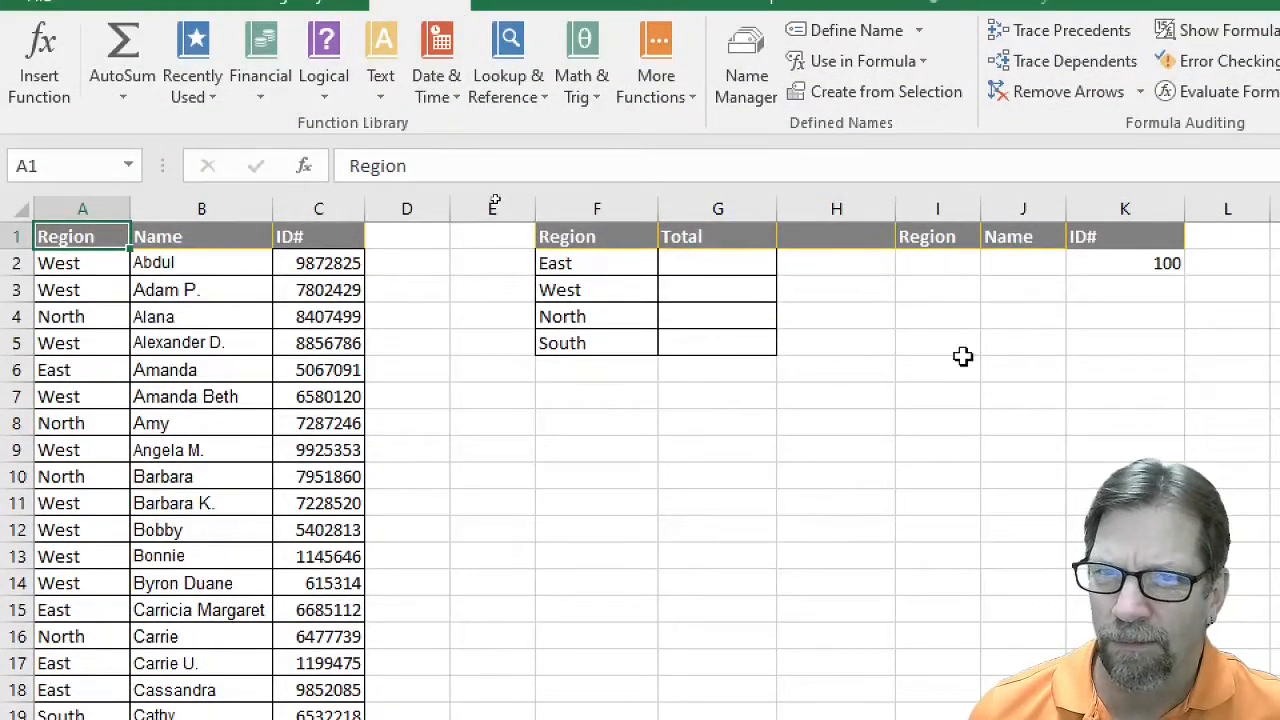
- Begin a formula in cell J2 under the Name header with =coun
click(1015, 265)
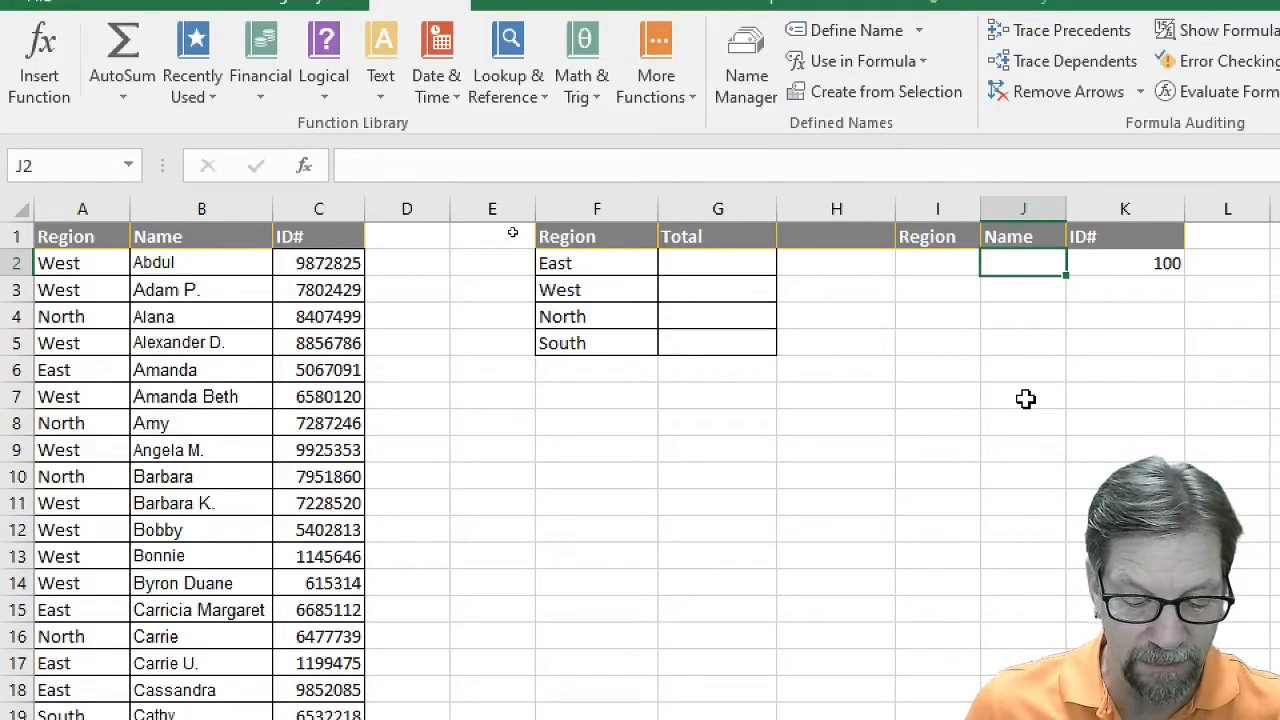
text(=)
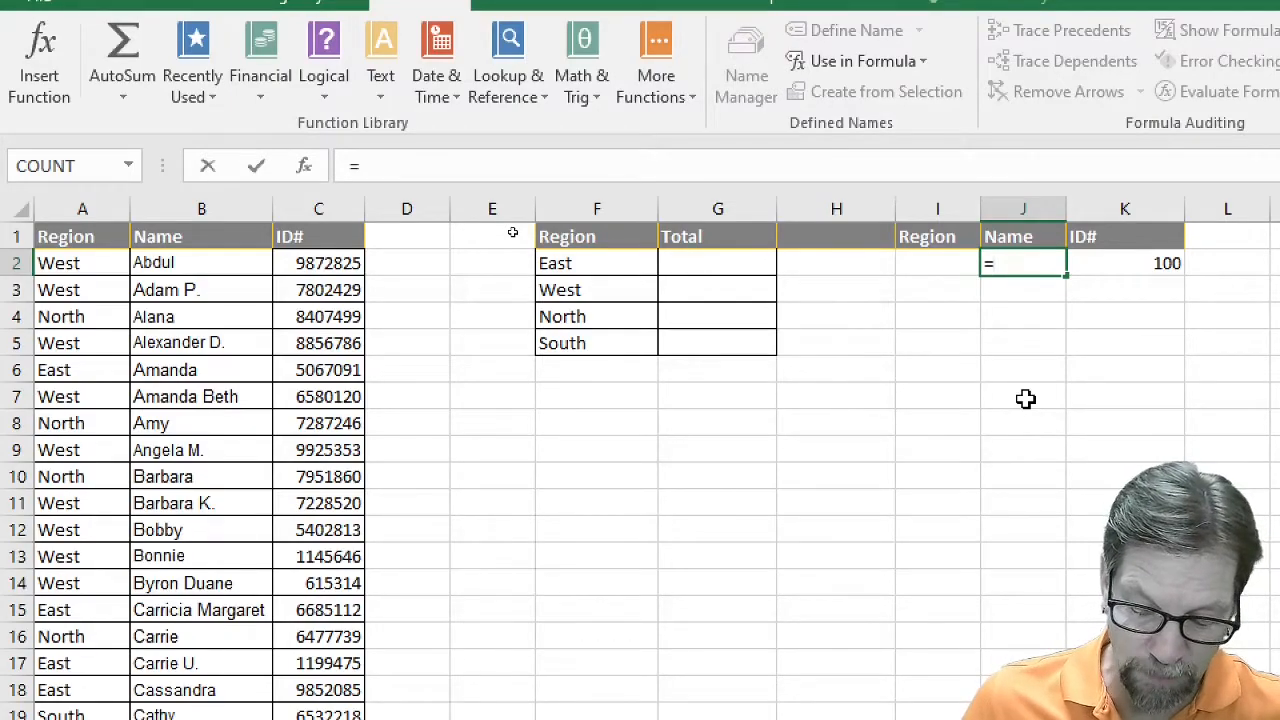
text(coun)
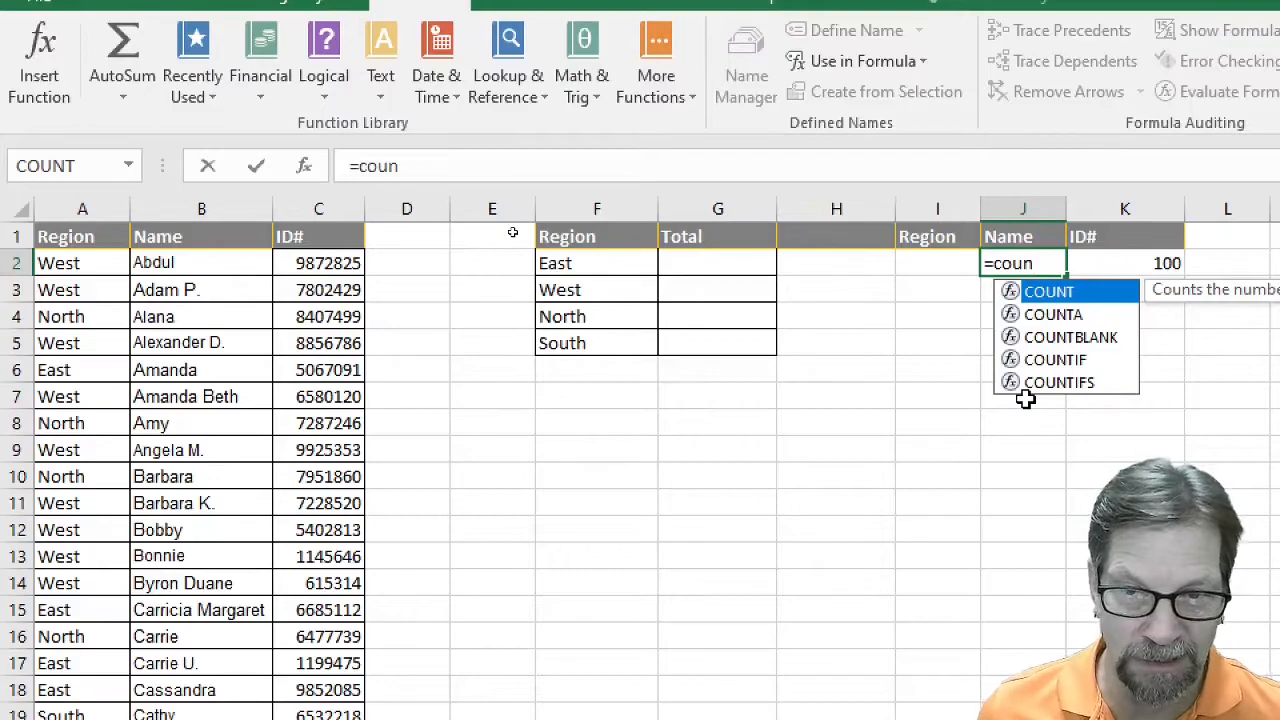
- Compare the descriptions of the suggested counting functions, including COUNT, COUNTA, COUNTBLANK and COUNTIF
key(Down)
key(Down)
key(Down)
key(Down)
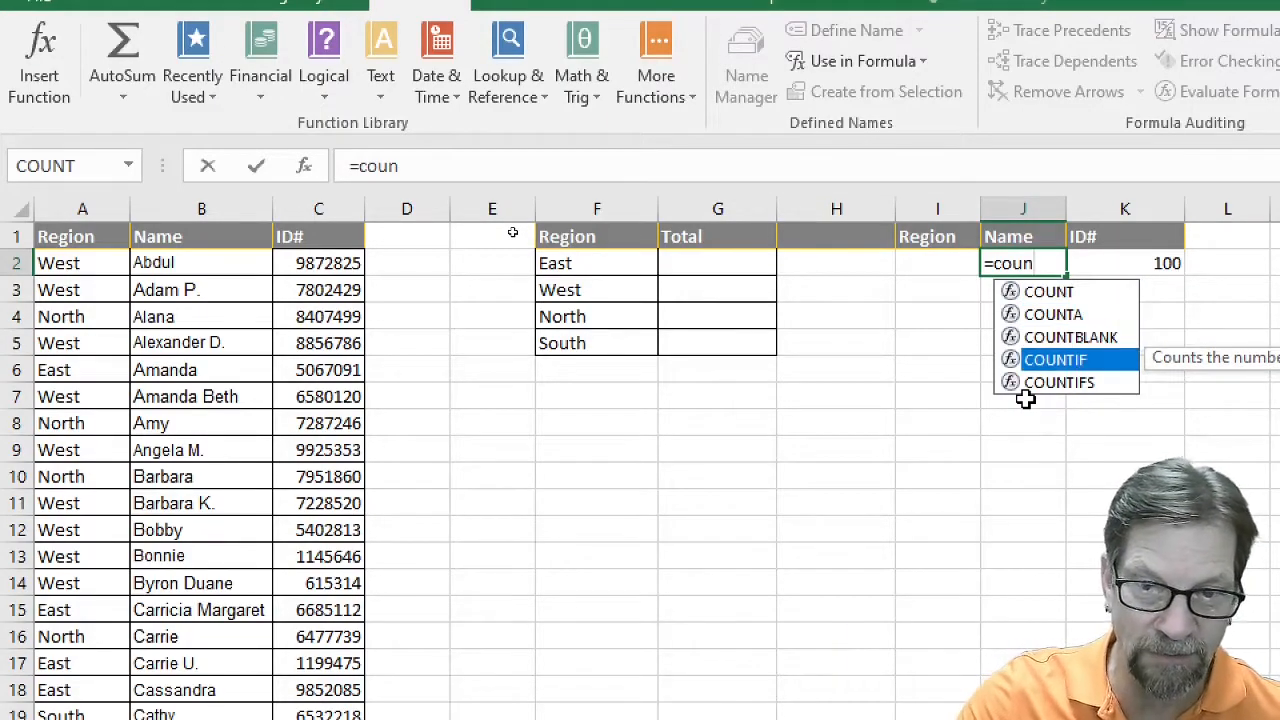
key(Up)
key(Up)
key(Up)
key(Up)
key(Down)
key(Down)
key(Down)
key(Down)
key(Up)
key(Up)
key(Up)
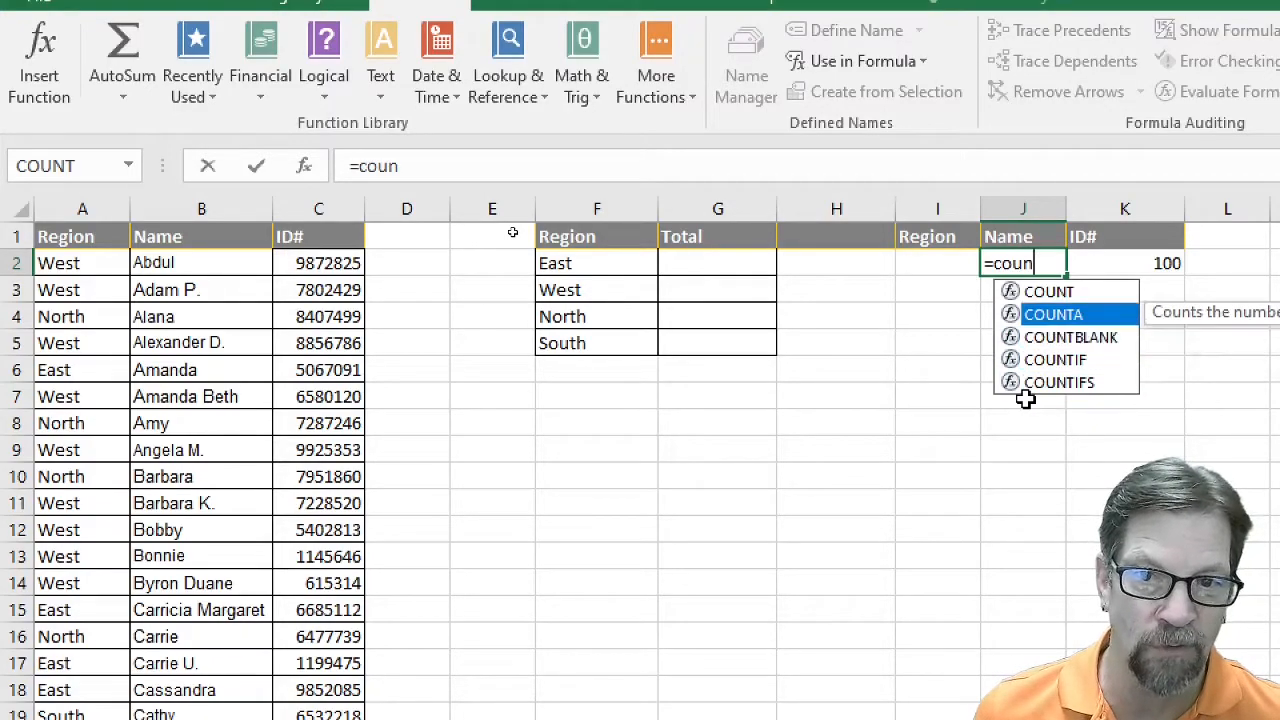
key(Down)
key(Down)
key(Up)
key(Up)
key(Up)
key(Down)
key(Down)
key(Up)
key(Up)
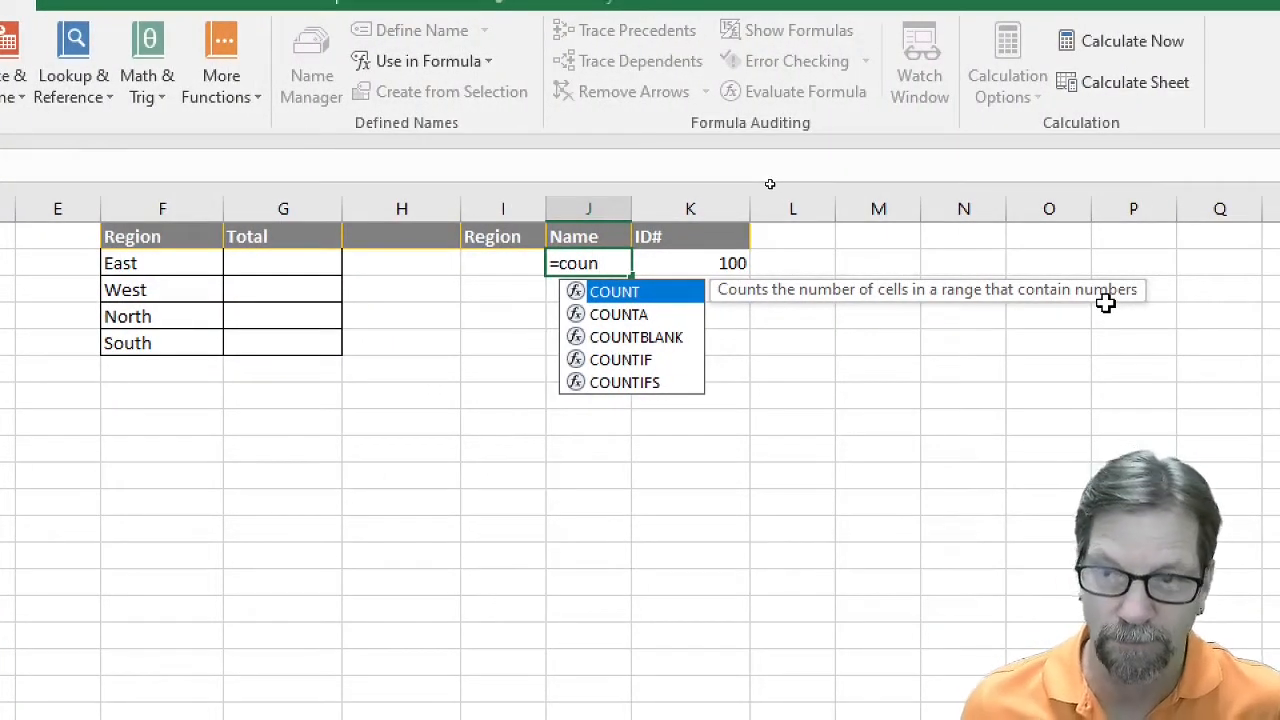
key(Down)
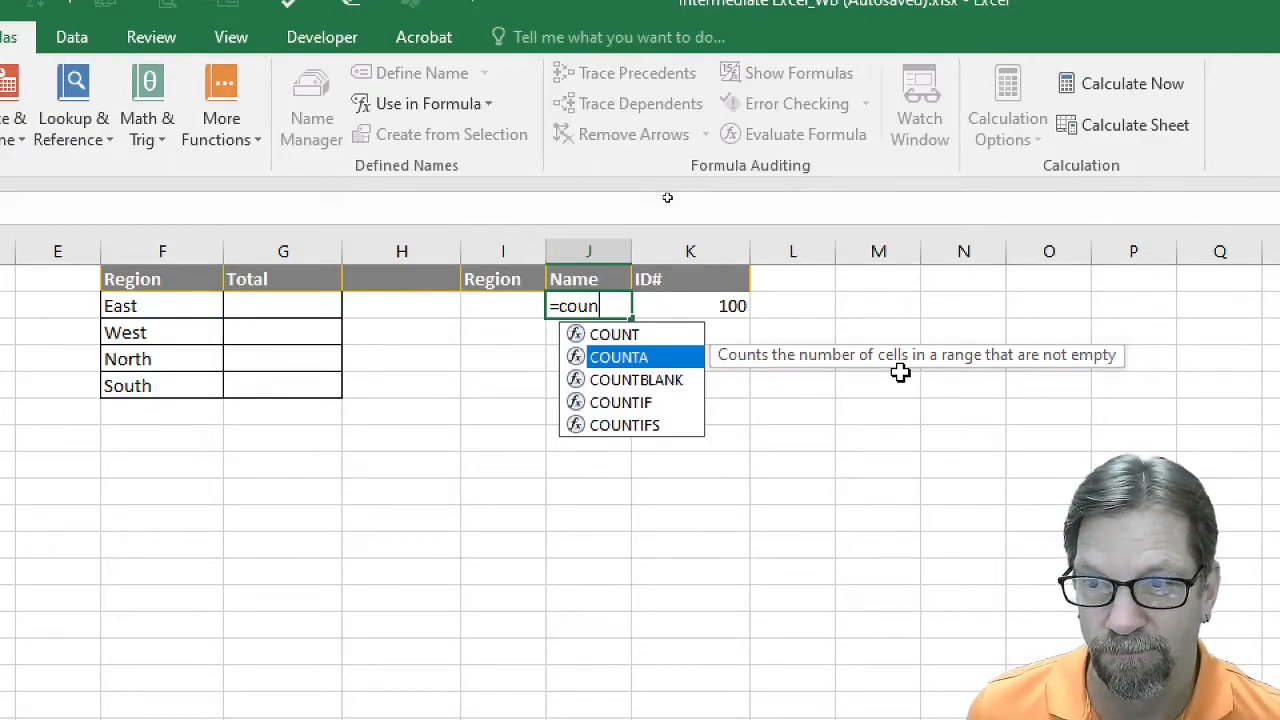
click(668, 390)
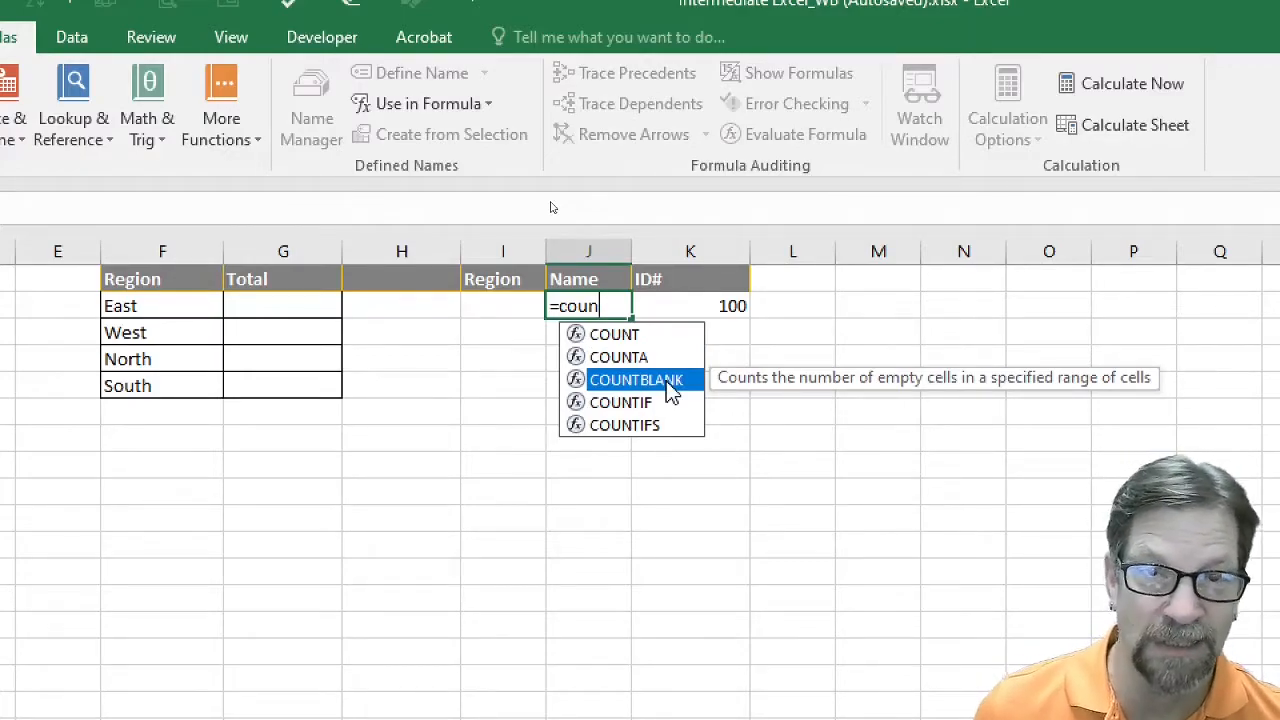
- Complete the formula in J2 with the COUNTA function as =COUNTA(b:b)-1, subtracting the header row, and enter it
key(Up)
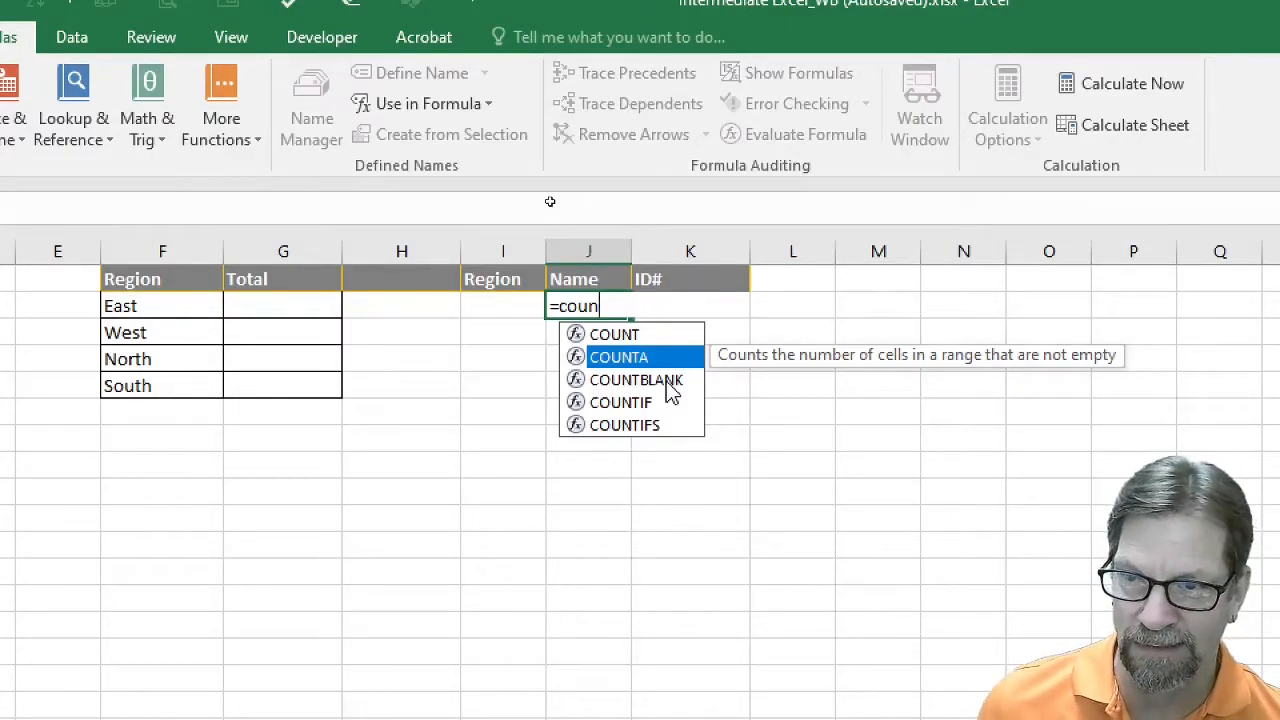
key(Tab)
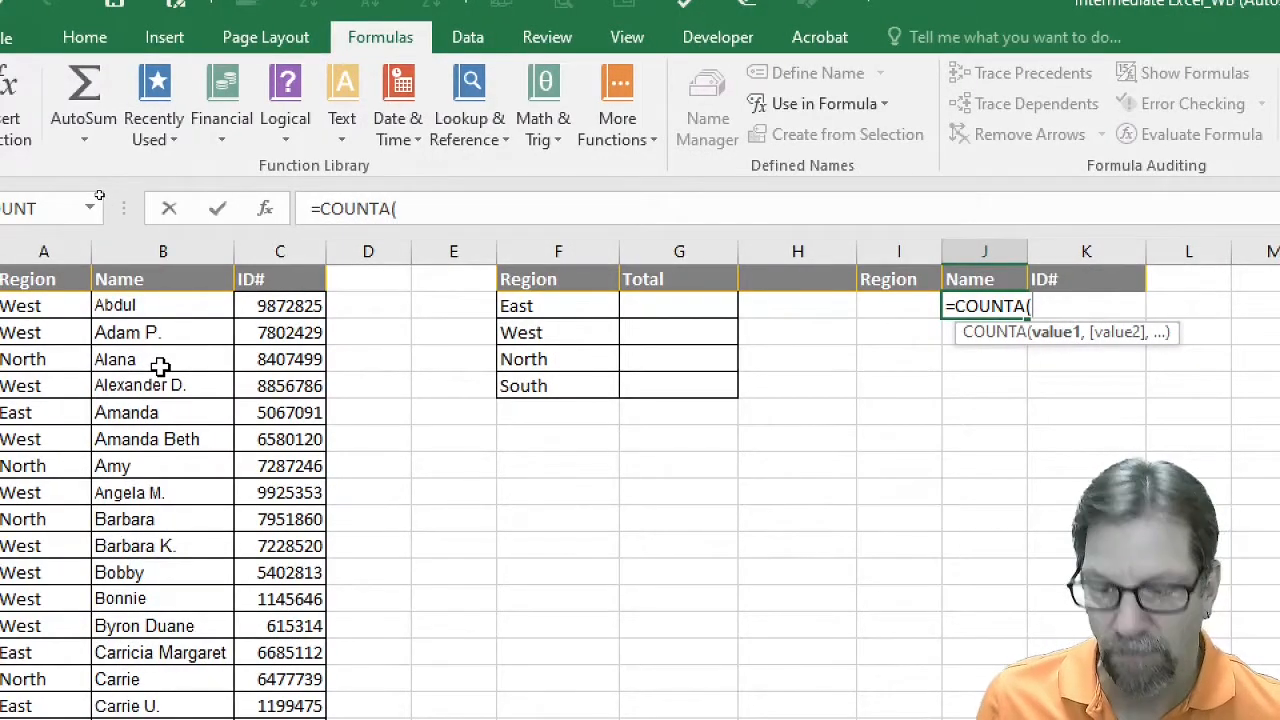
text(b:b)
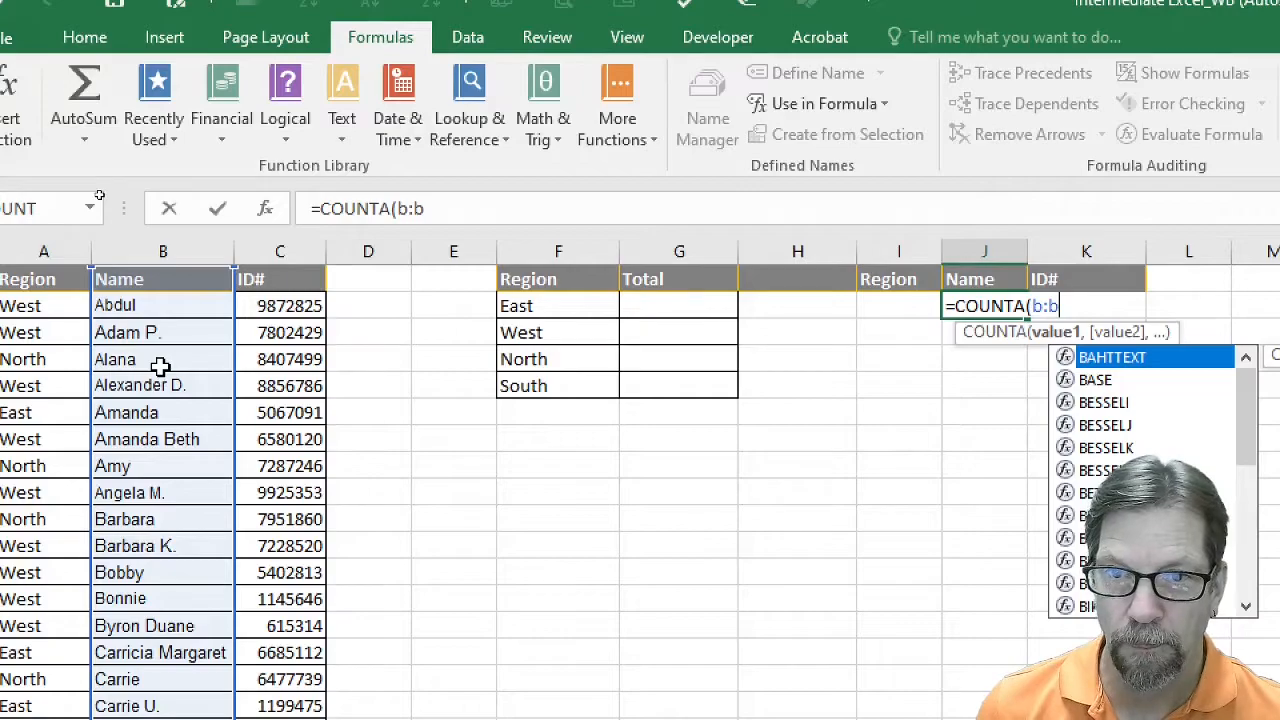
text())
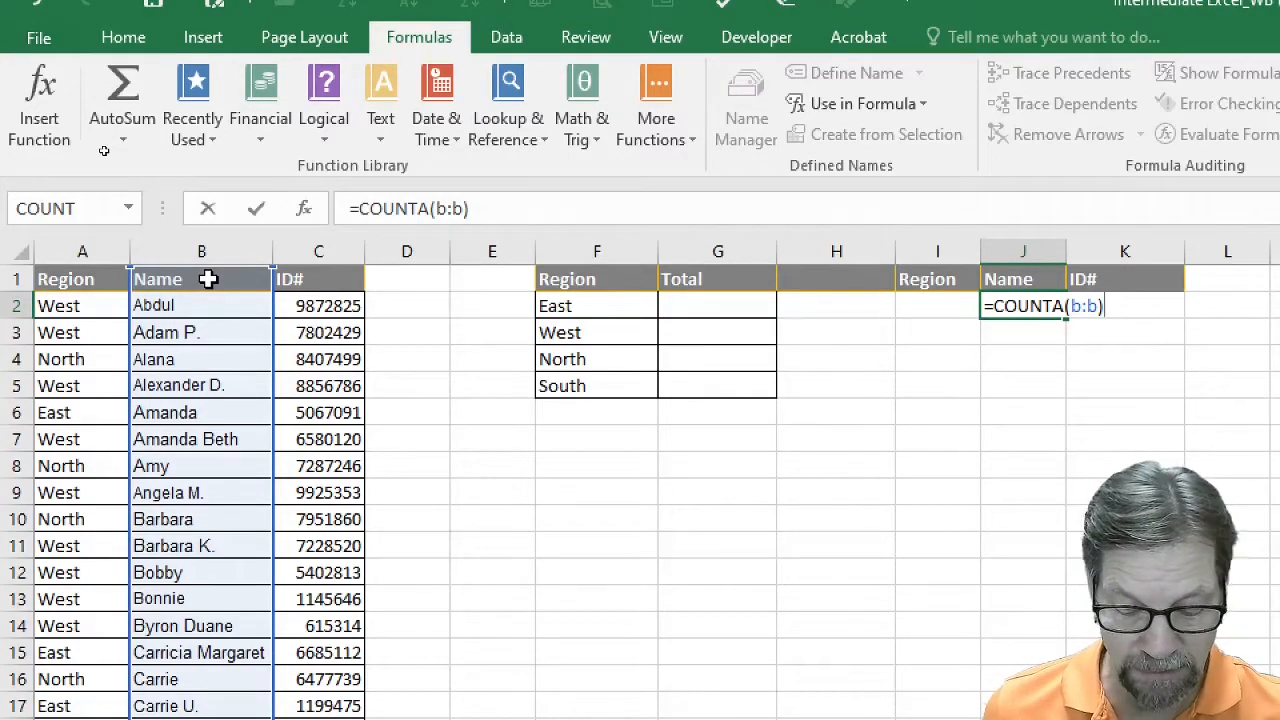
text(-1)
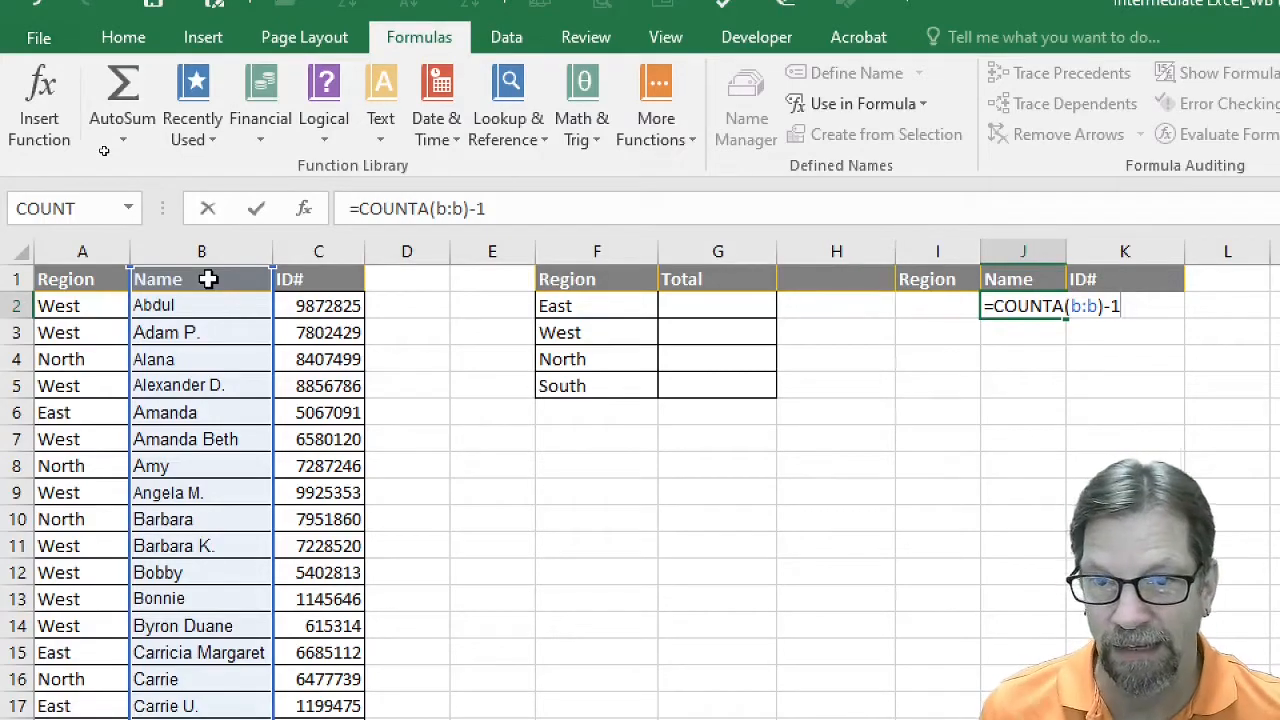
click(258, 213)
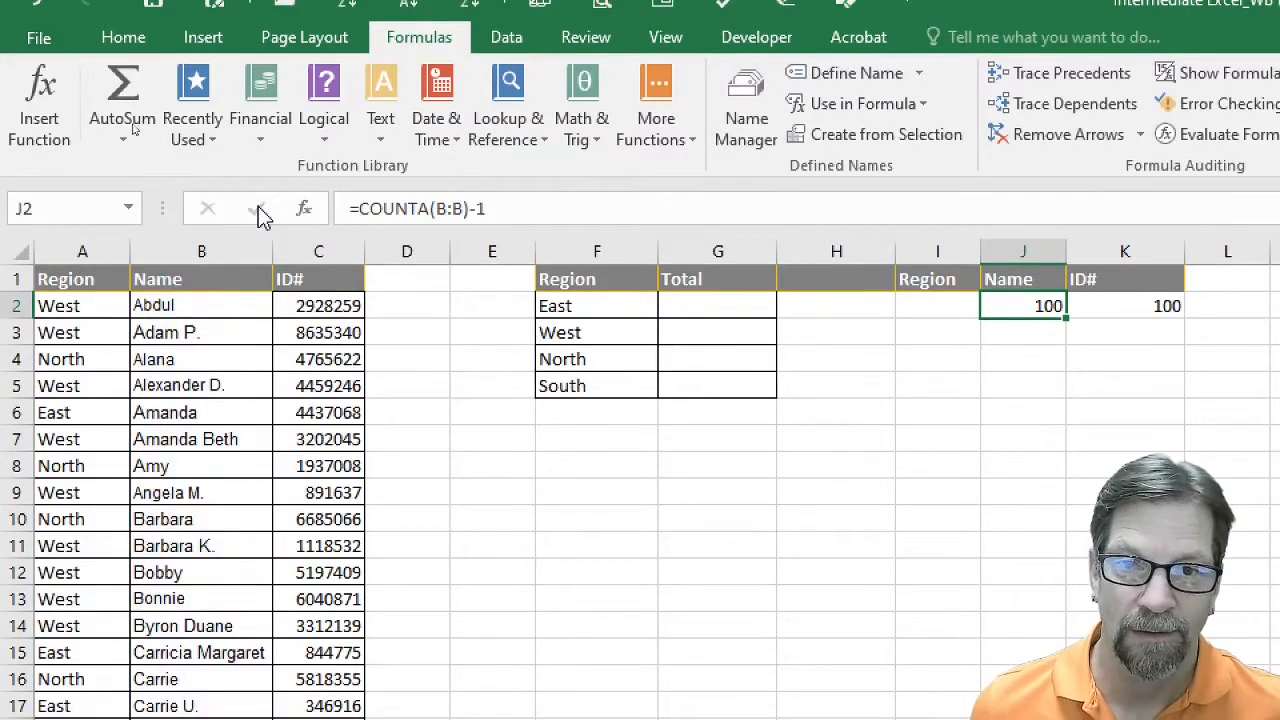
- Remove the -1 from the J2 formula so that it reads =COUNTA(B:B), and enter it
click(508, 206)
key(BackSpace)
key(BackSpace)
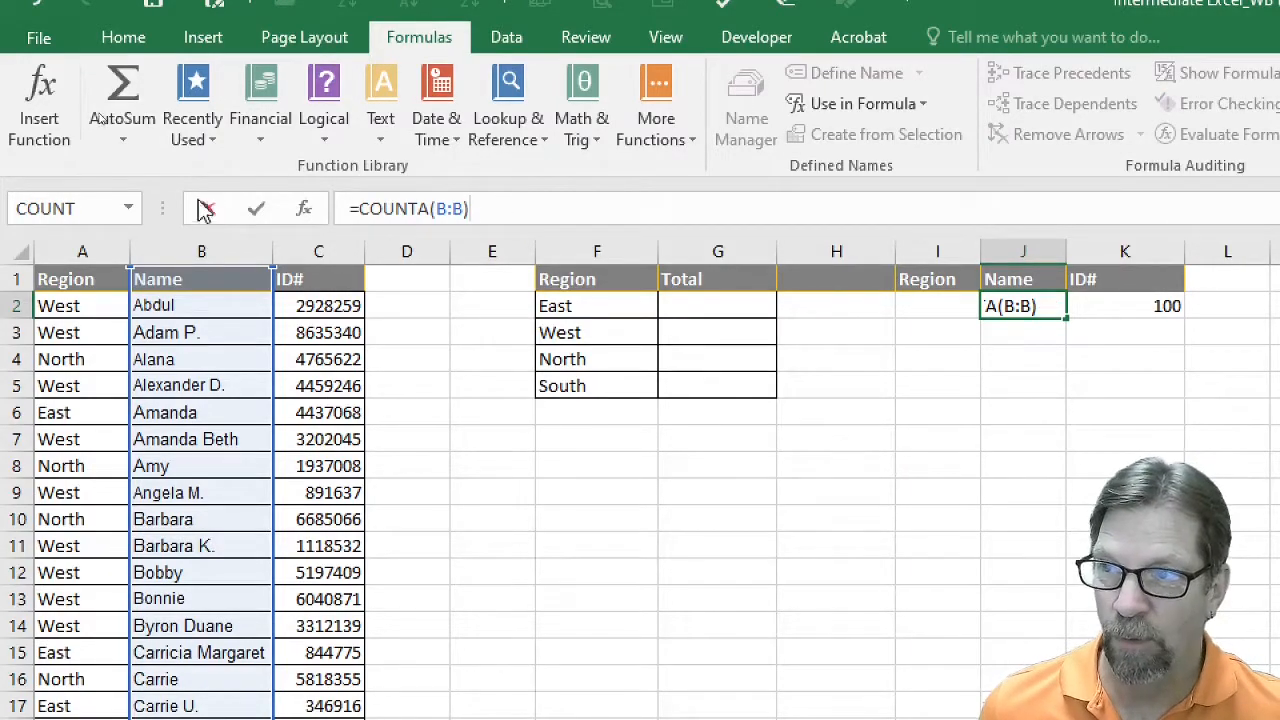
click(255, 213)
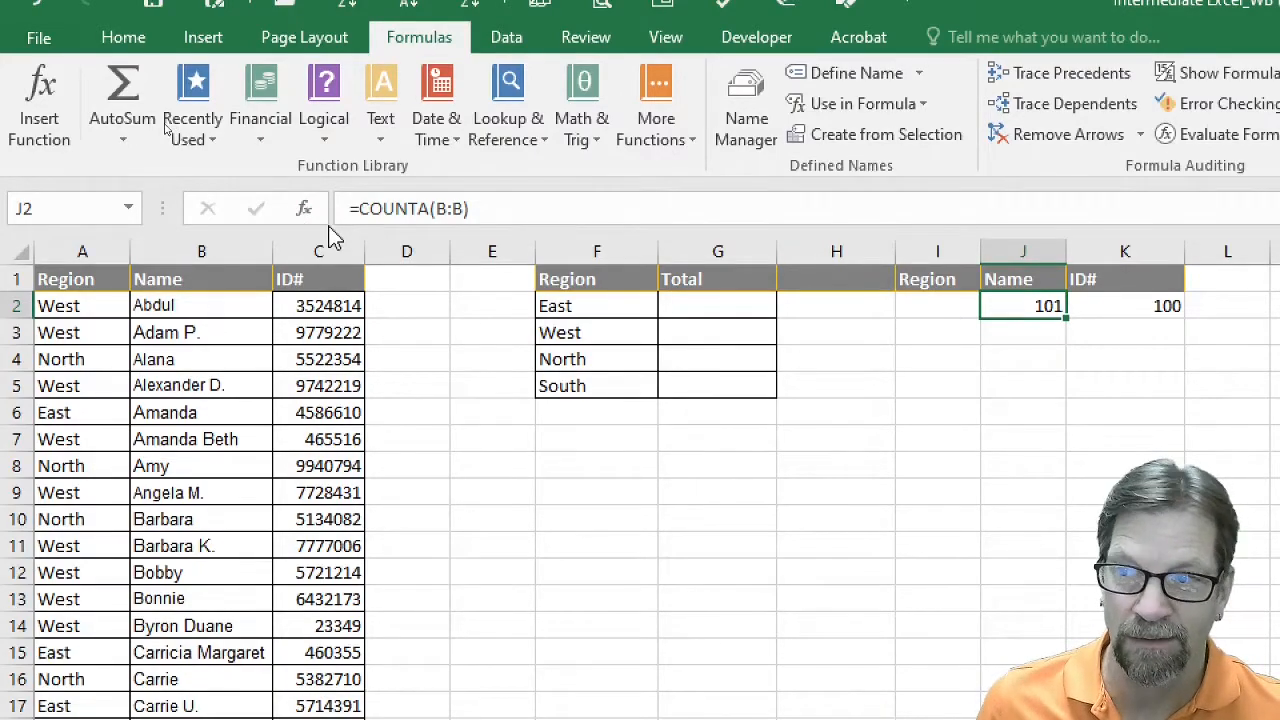
- Append -1 to the COUNTA formula in J2 again and enter it
click(488, 208)
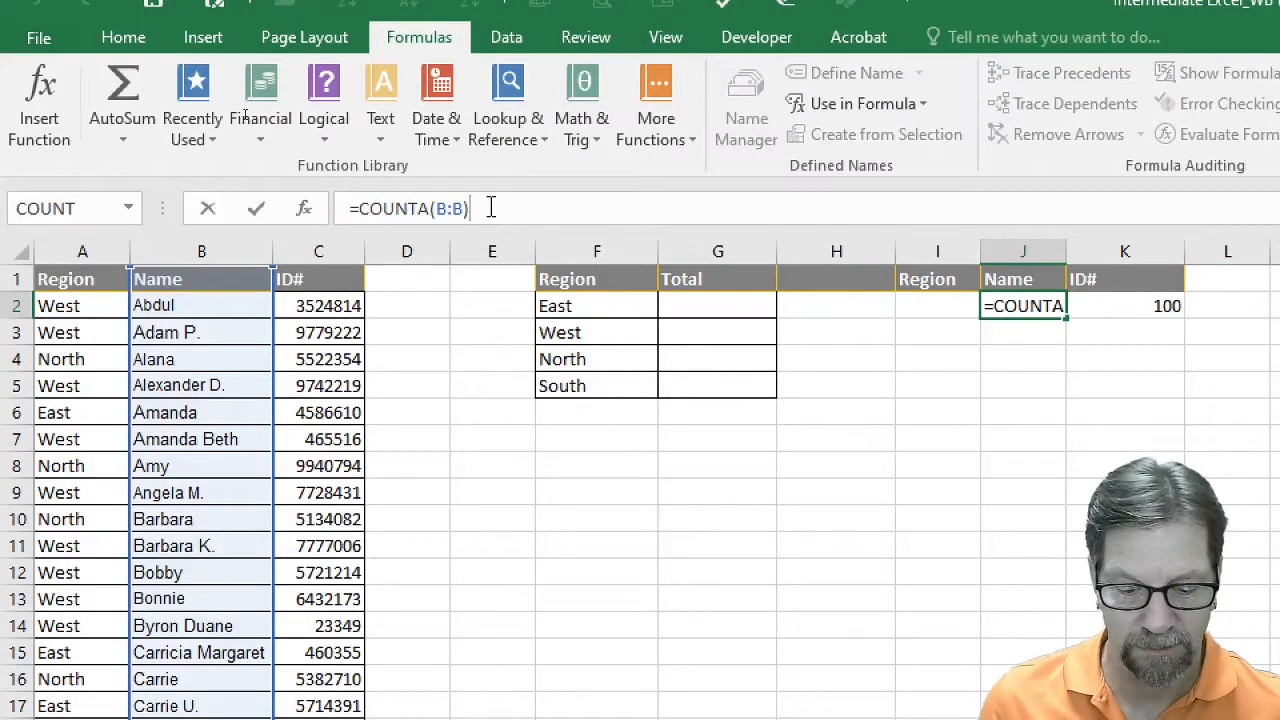
text(-1)
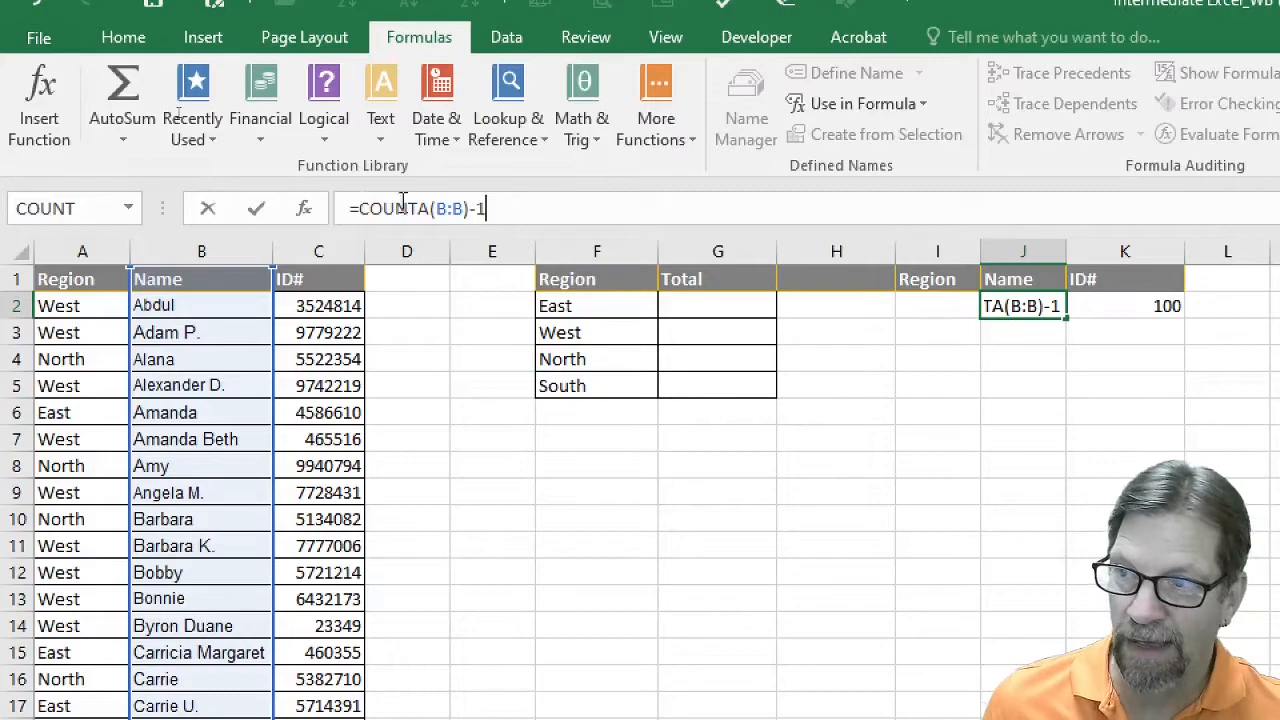
click(262, 212)
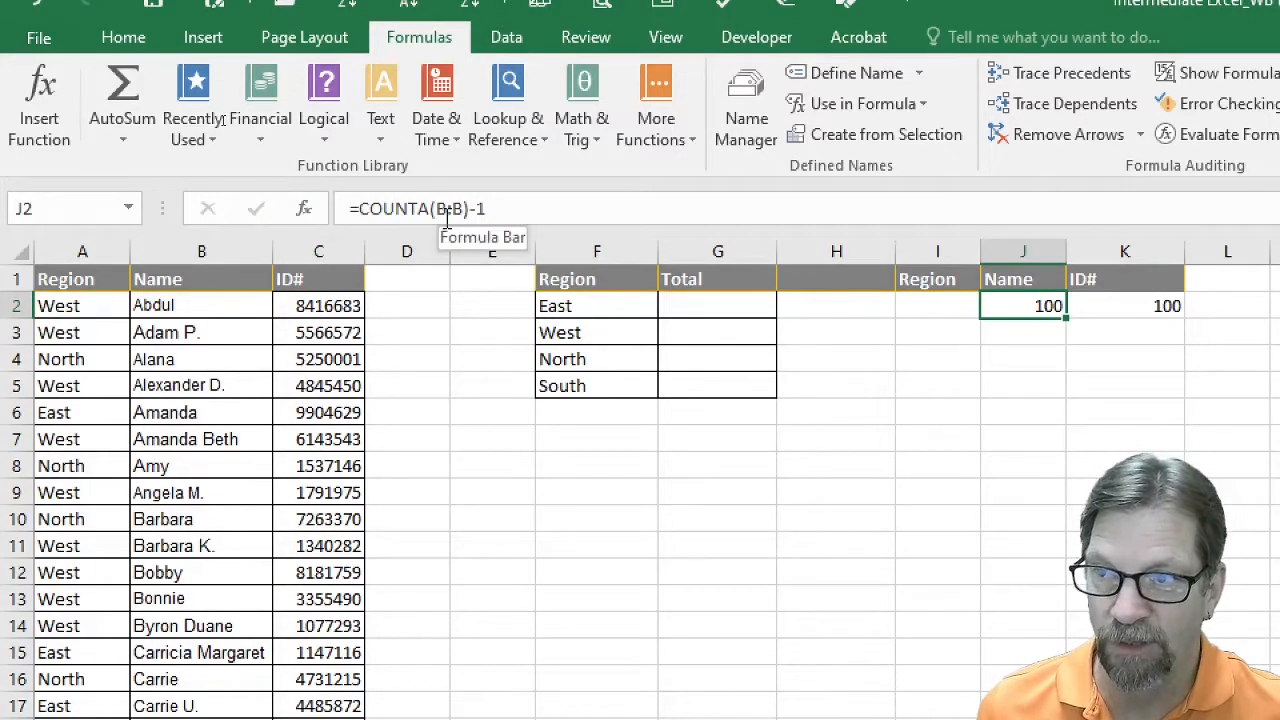
- Replace the whole-column count in J2 with the fixed range version =COUNTA(B2:B101), without the subtraction, and enter it
click(509, 210)
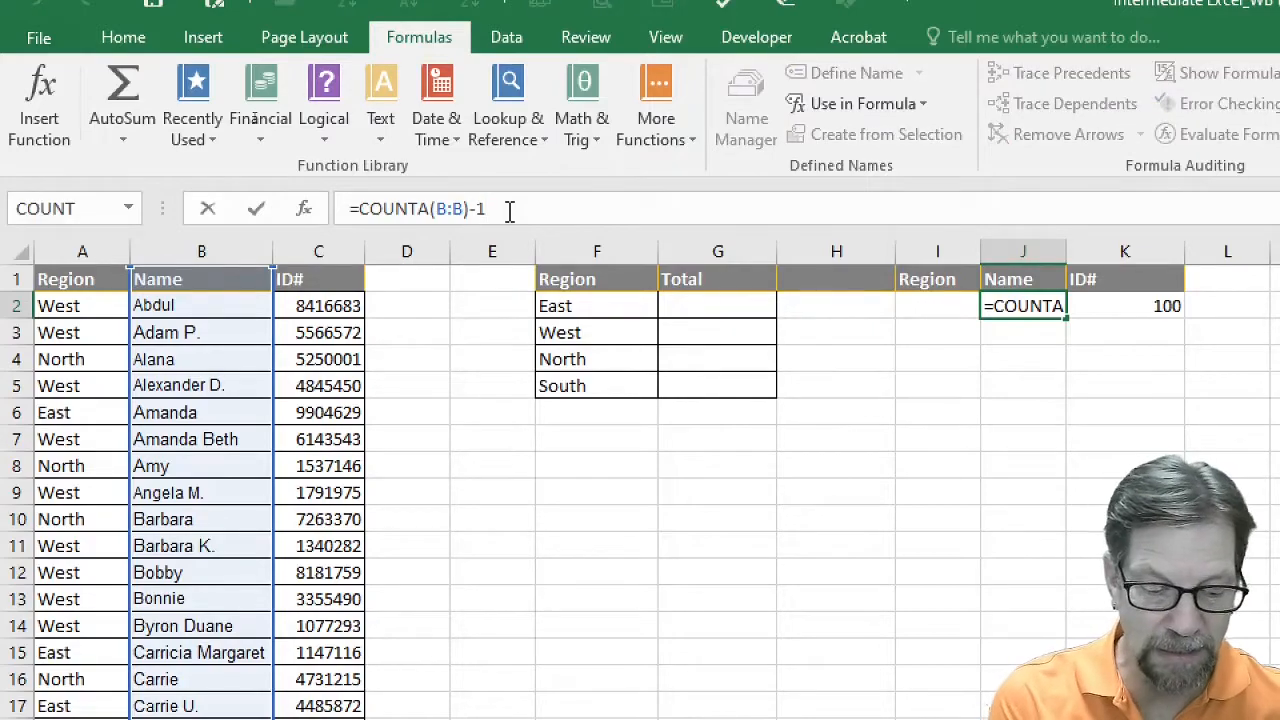
key(BackSpace)
key(BackSpace)
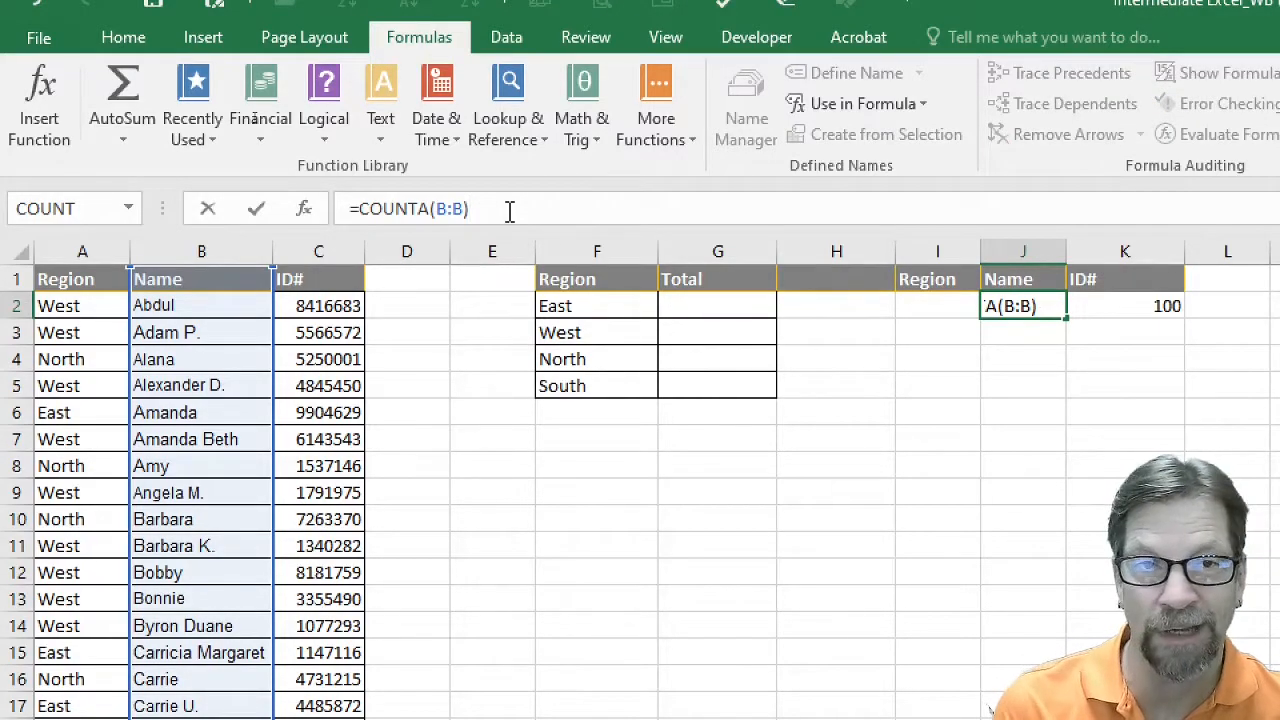
click(448, 208)
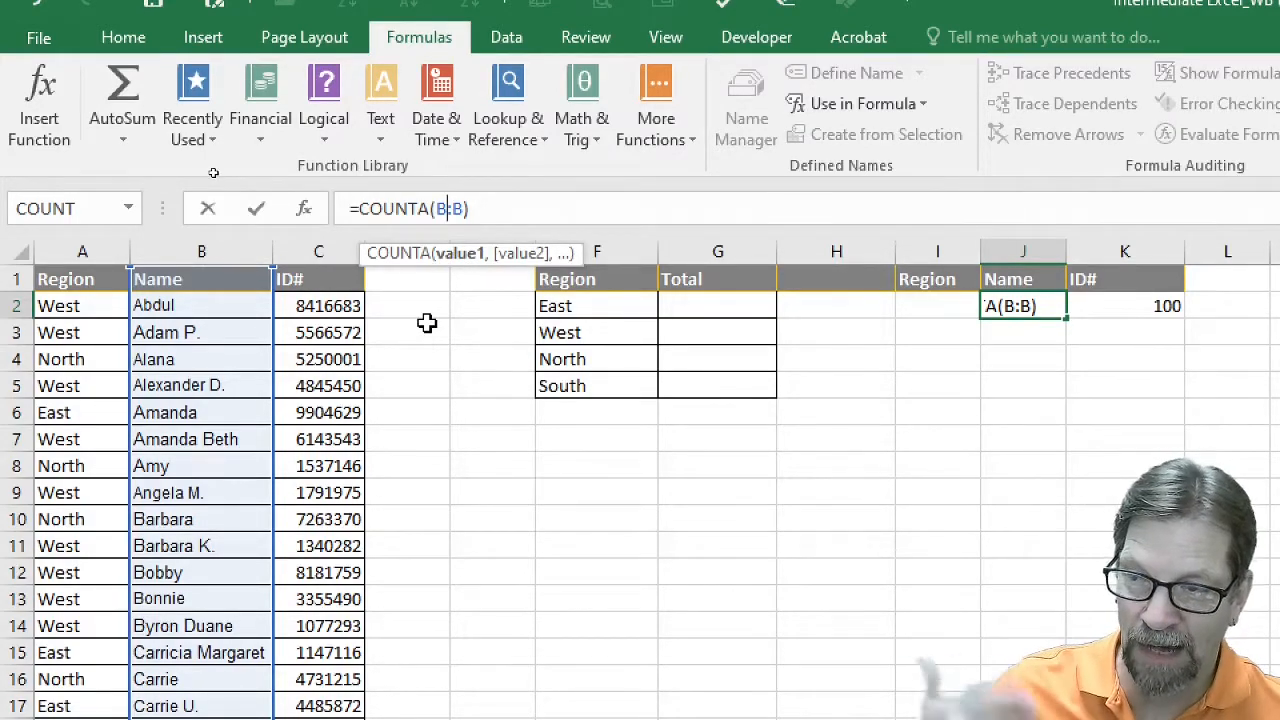
text(2)
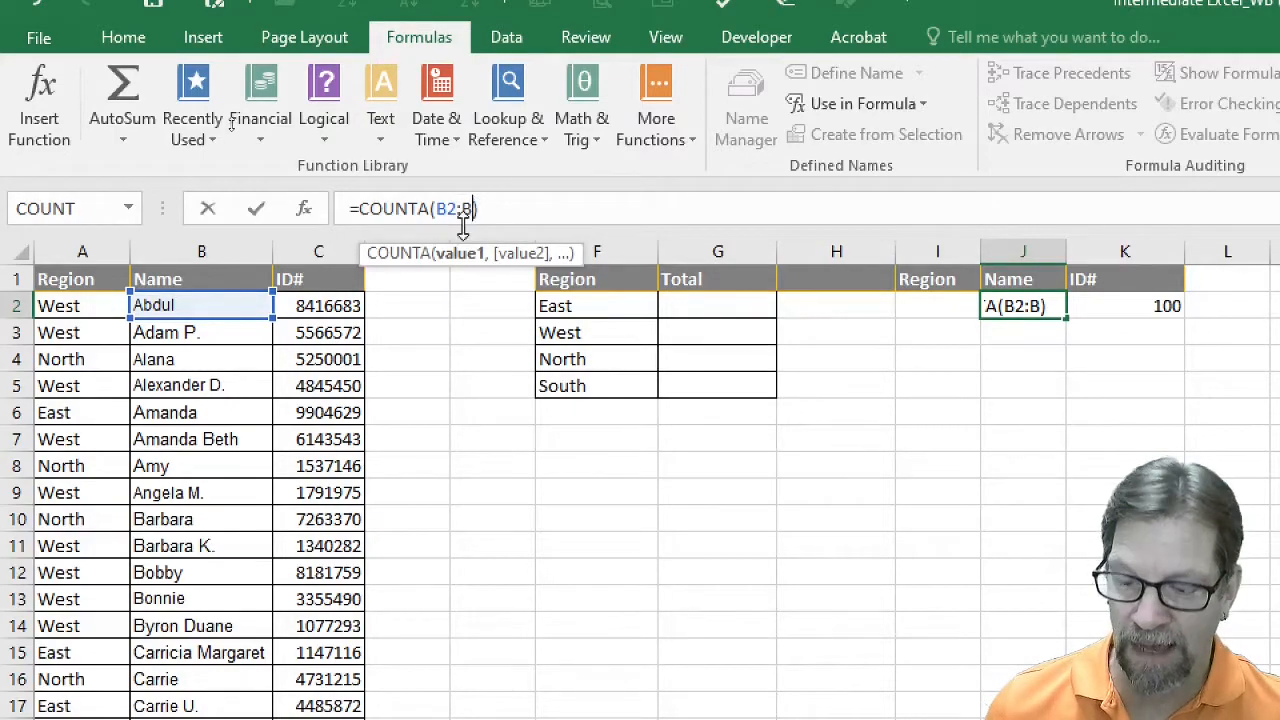
text(101)
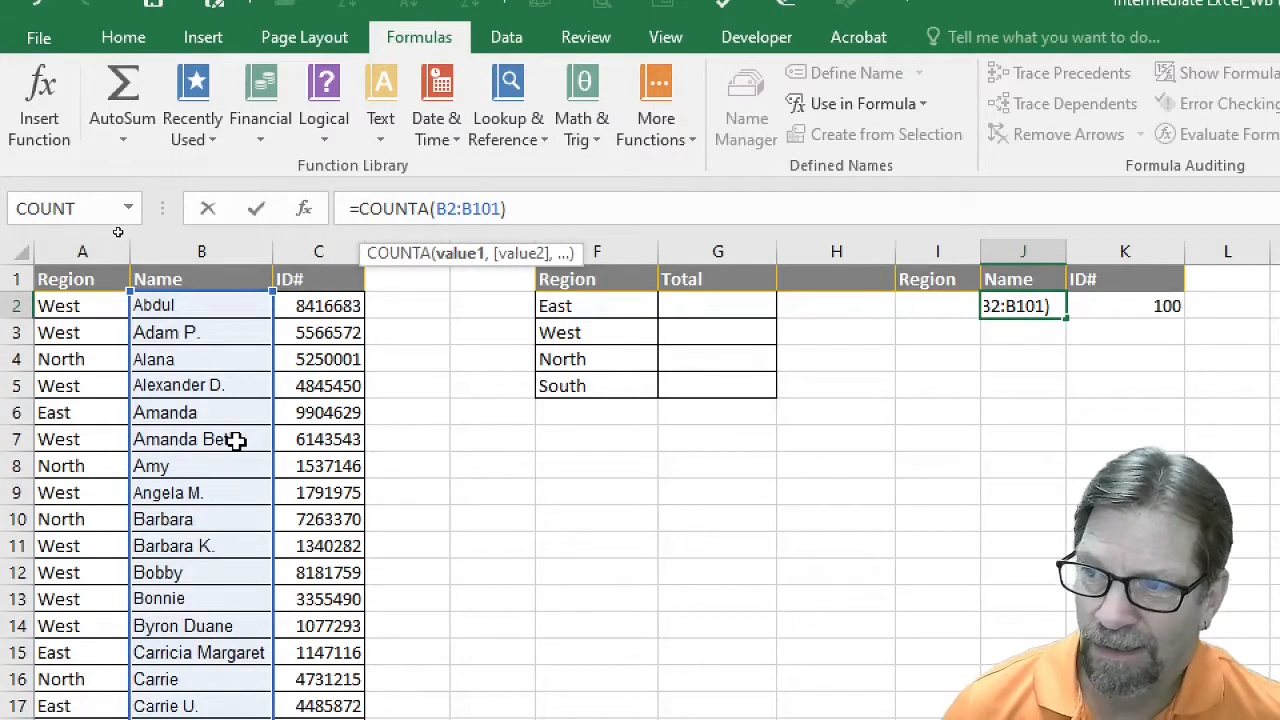
click(256, 214)
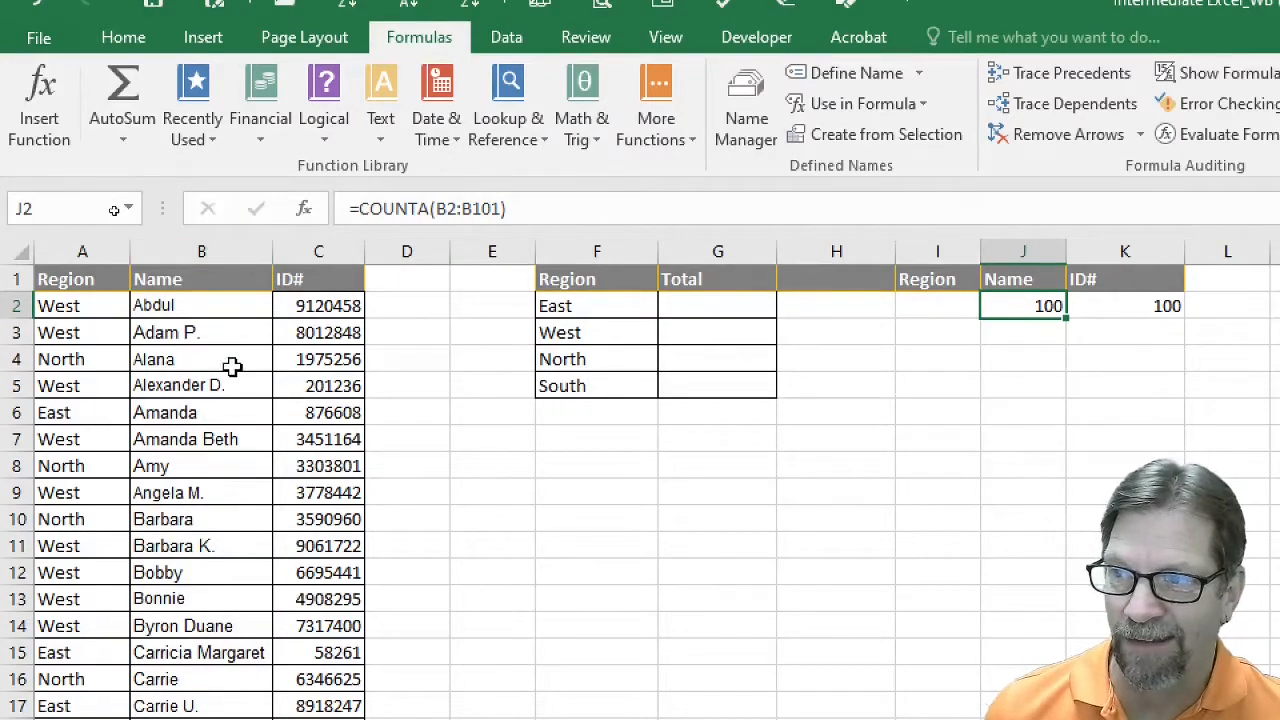
- Look through the Name column down past the last record and return to the start of the sheet
click(175, 488)
scroll(175, 488, down, 12)
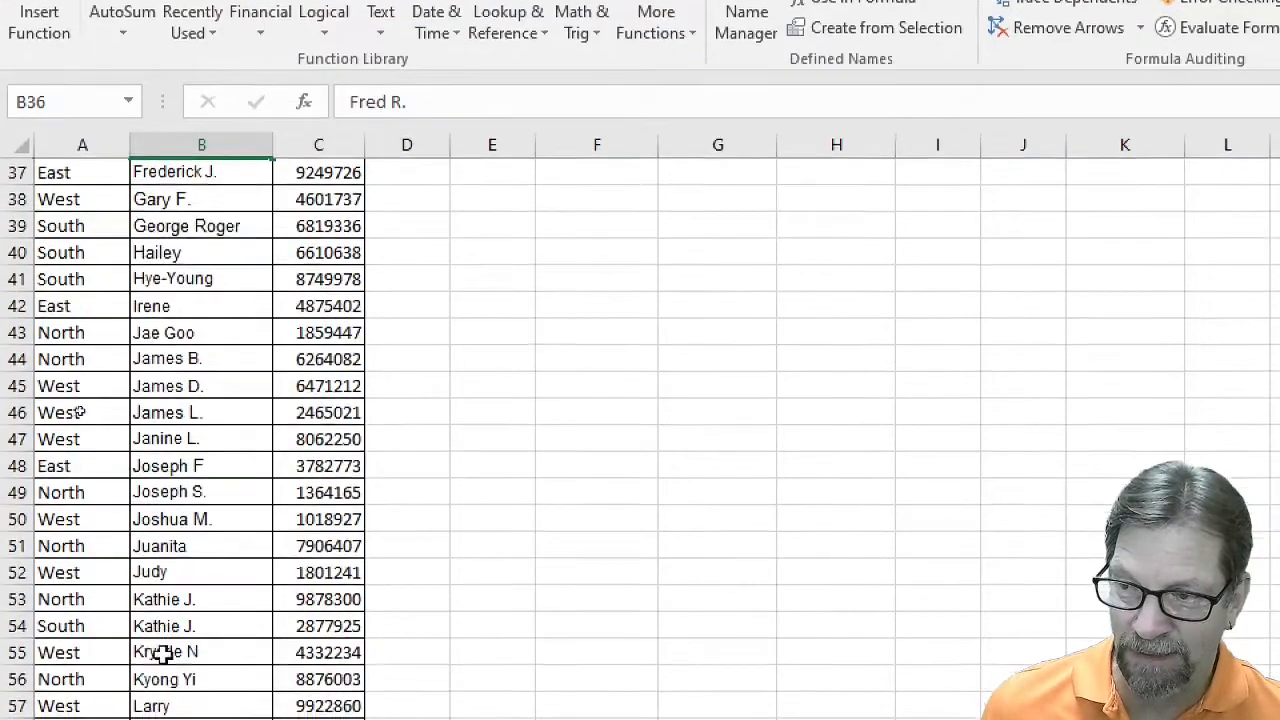
scroll(180, 600, down, 20)
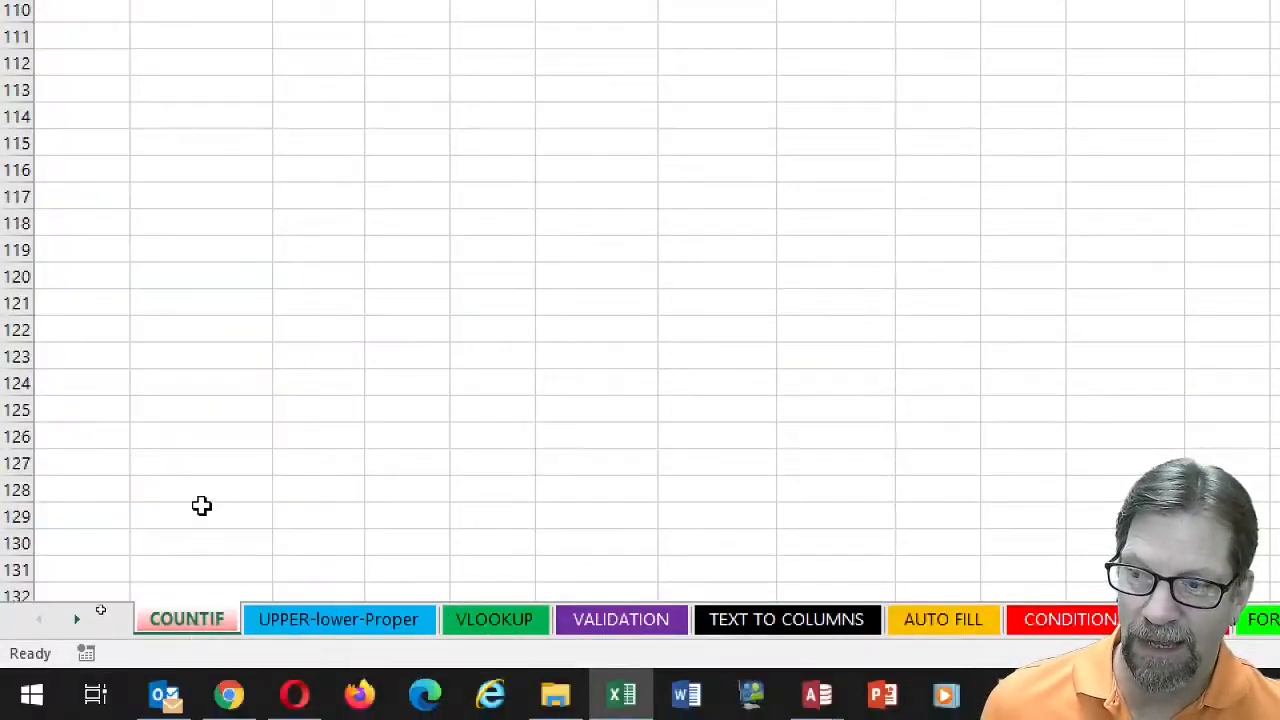
scroll(225, 300, up, 12)
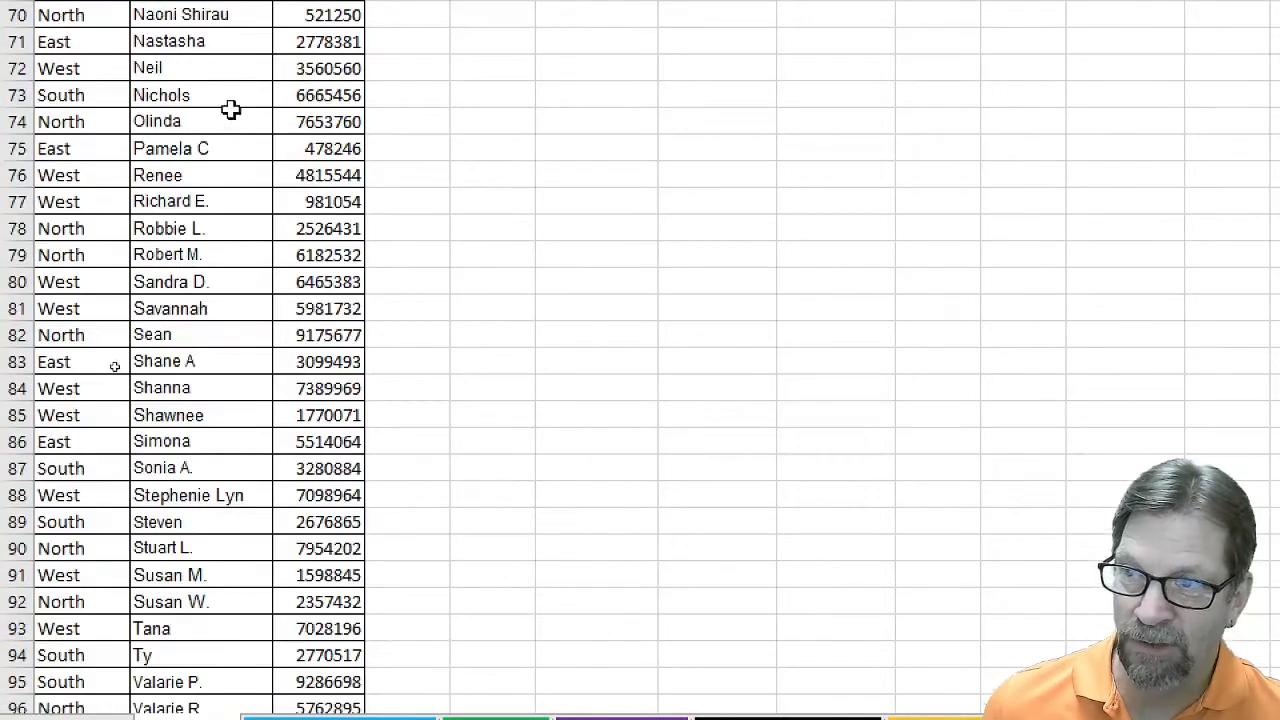
scroll(233, 289, up, 4)
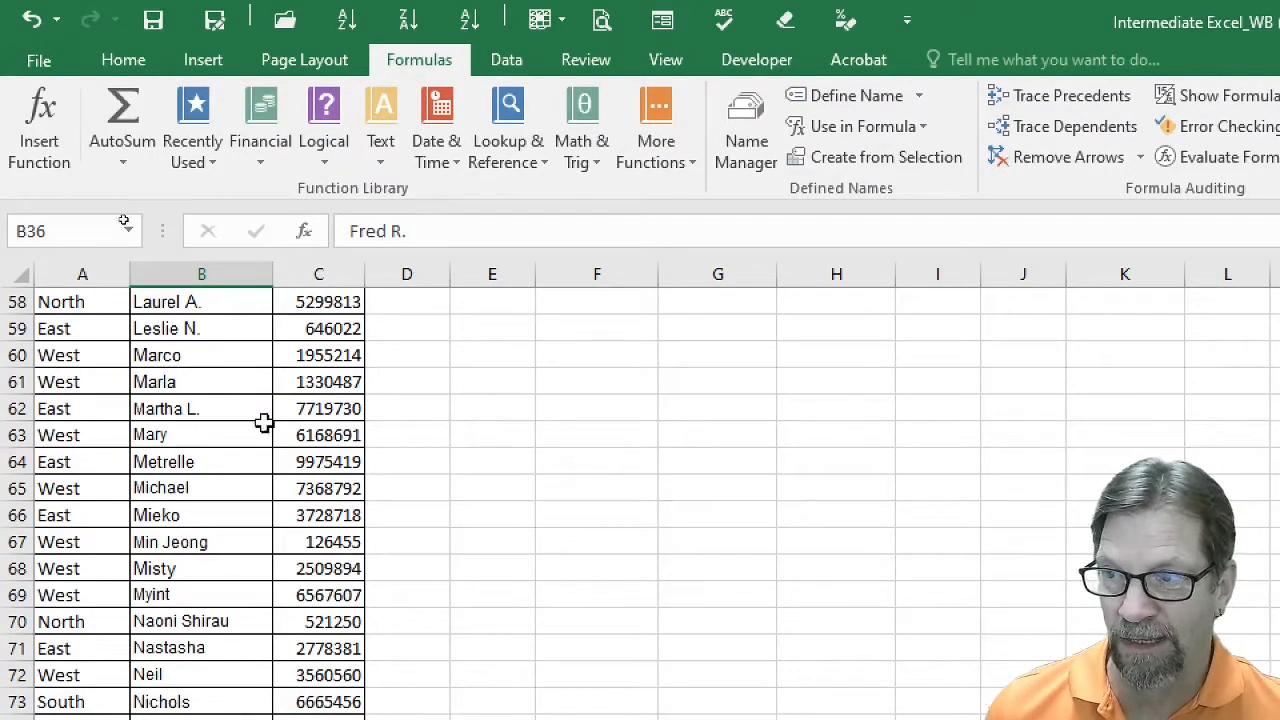
scroll(403, 418, up, 19)
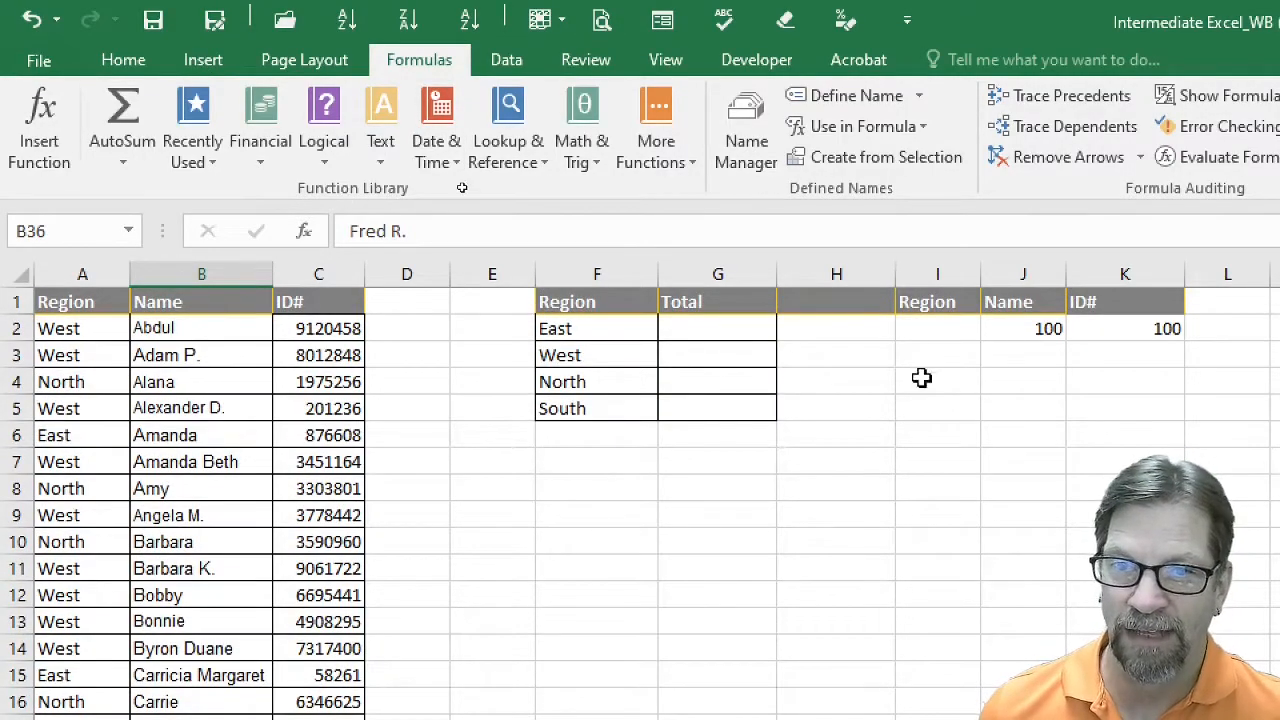
- Change the Name count in J2 back to the whole-column formula =COUNTA(B:B)-1 and enter it
click(1021, 338)
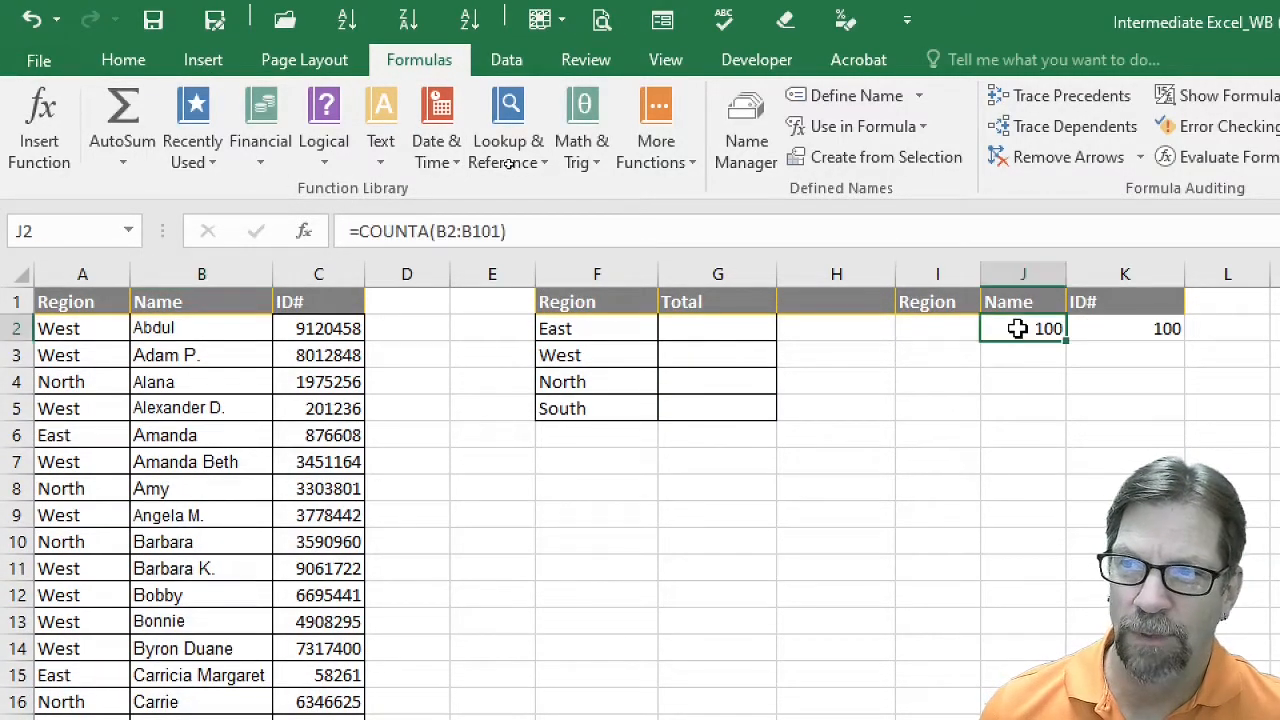
click(450, 231)
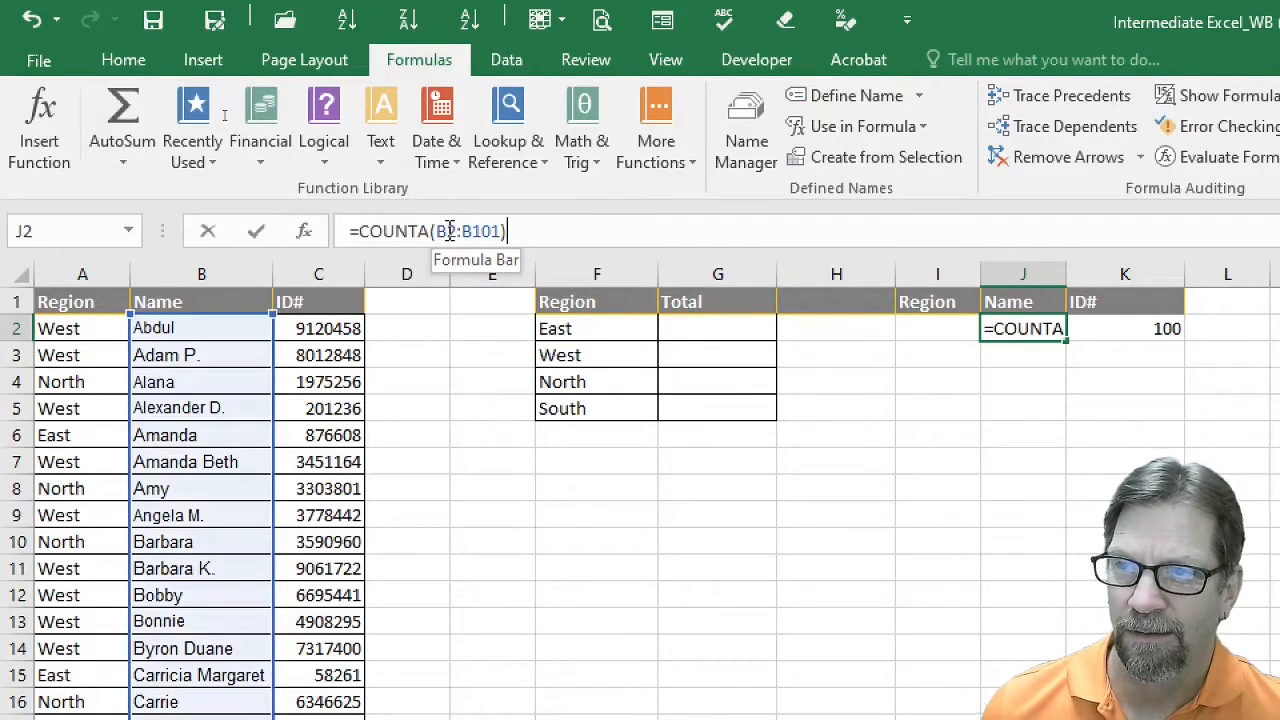
key(Delete)
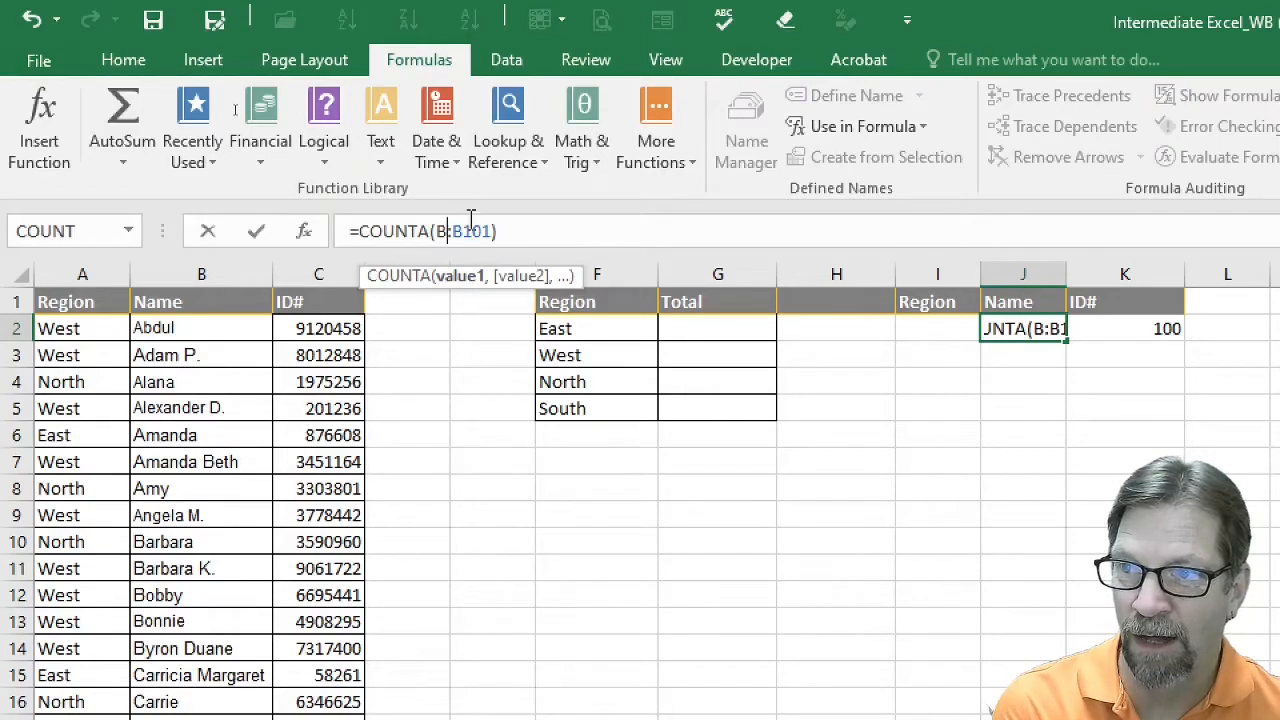
key(Delete)
key(Delete)
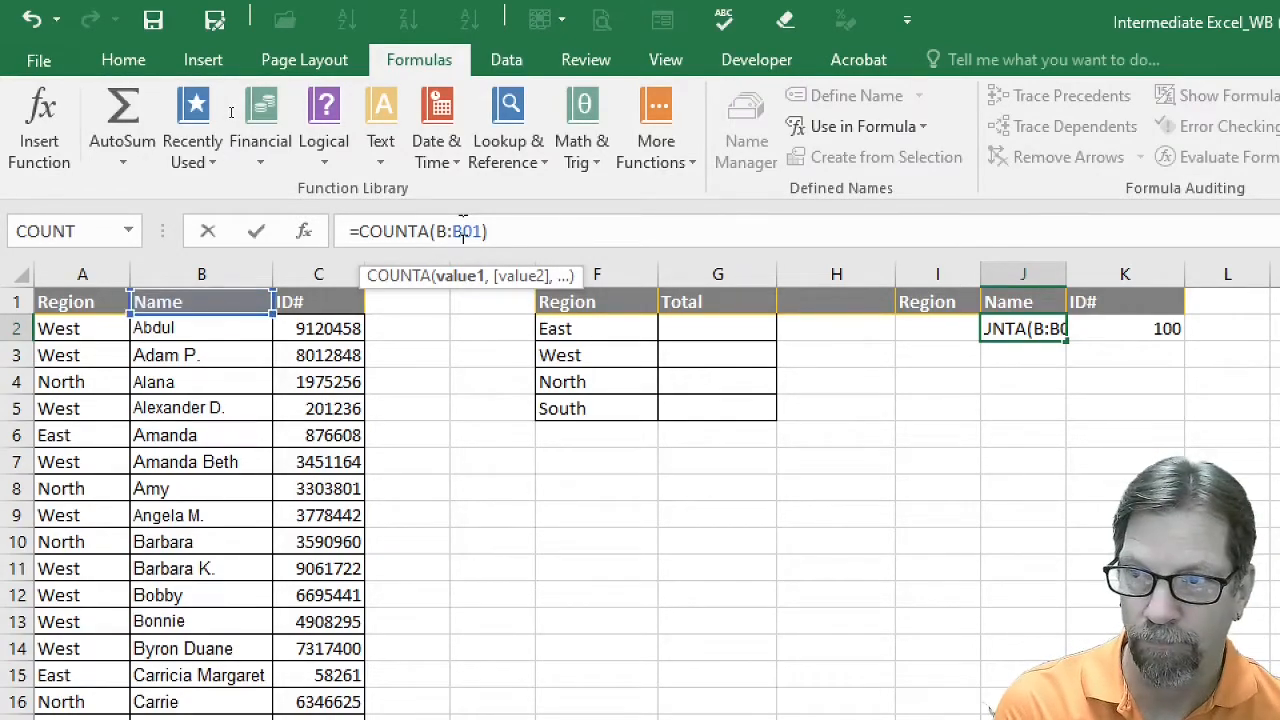
key(Delete)
click(488, 231)
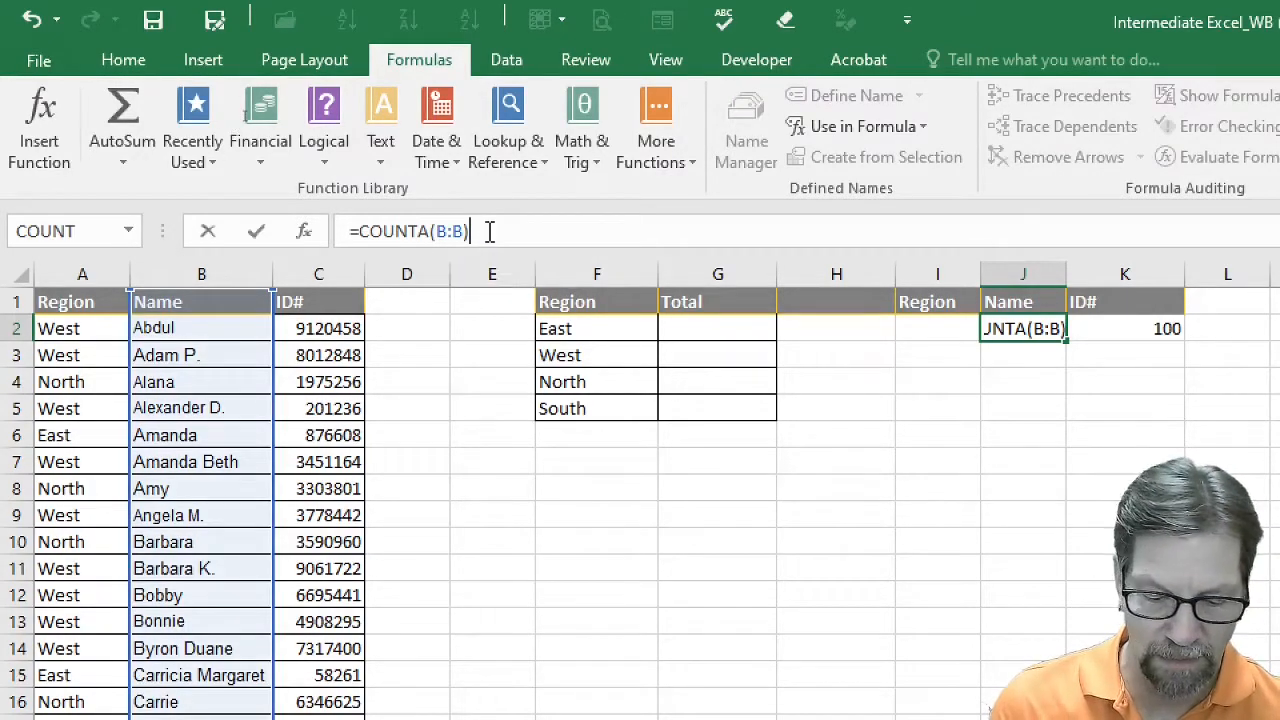
text(-1)
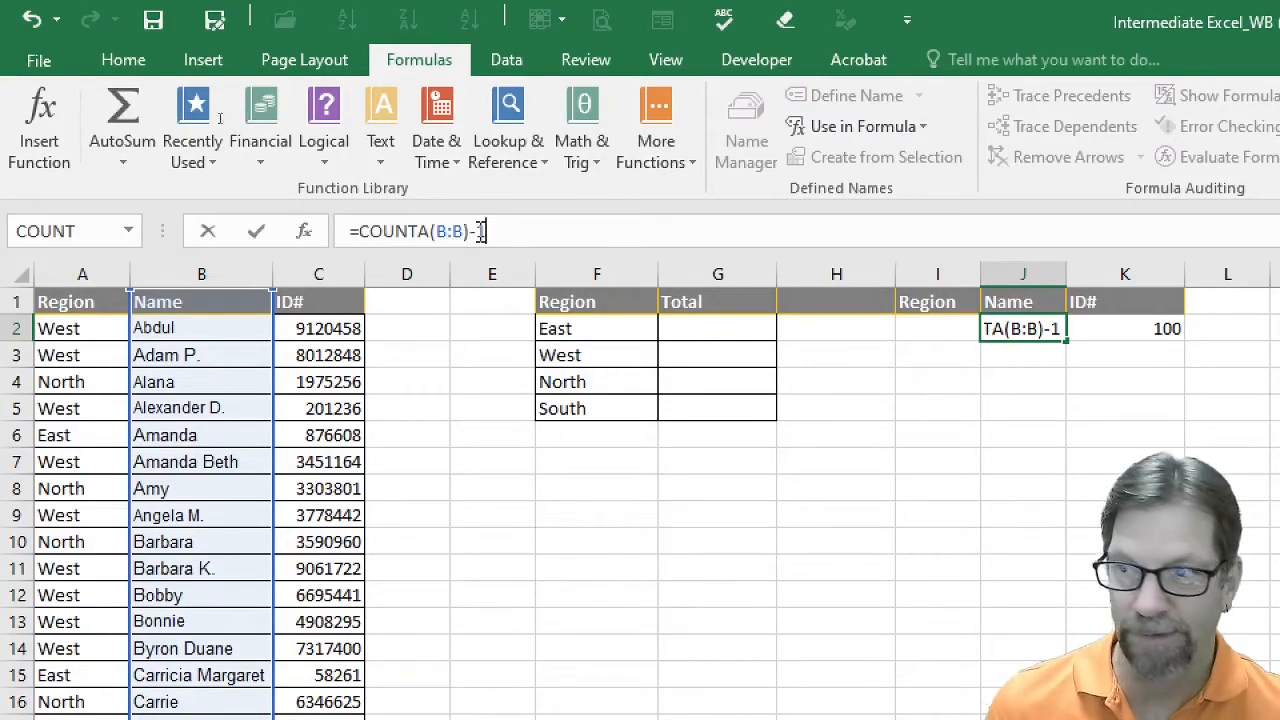
click(257, 236)
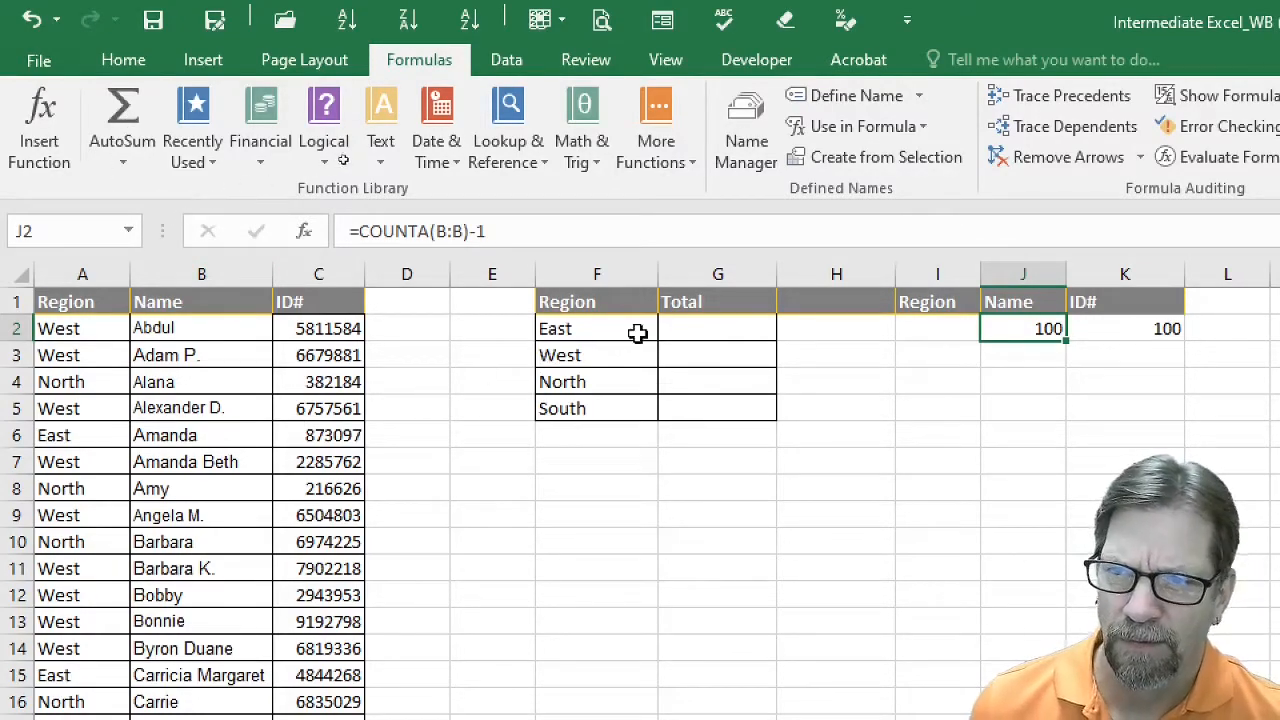
- Count the East records in G2 by entering the formula =COUNTIF(A:A,"East")
click(718, 326)
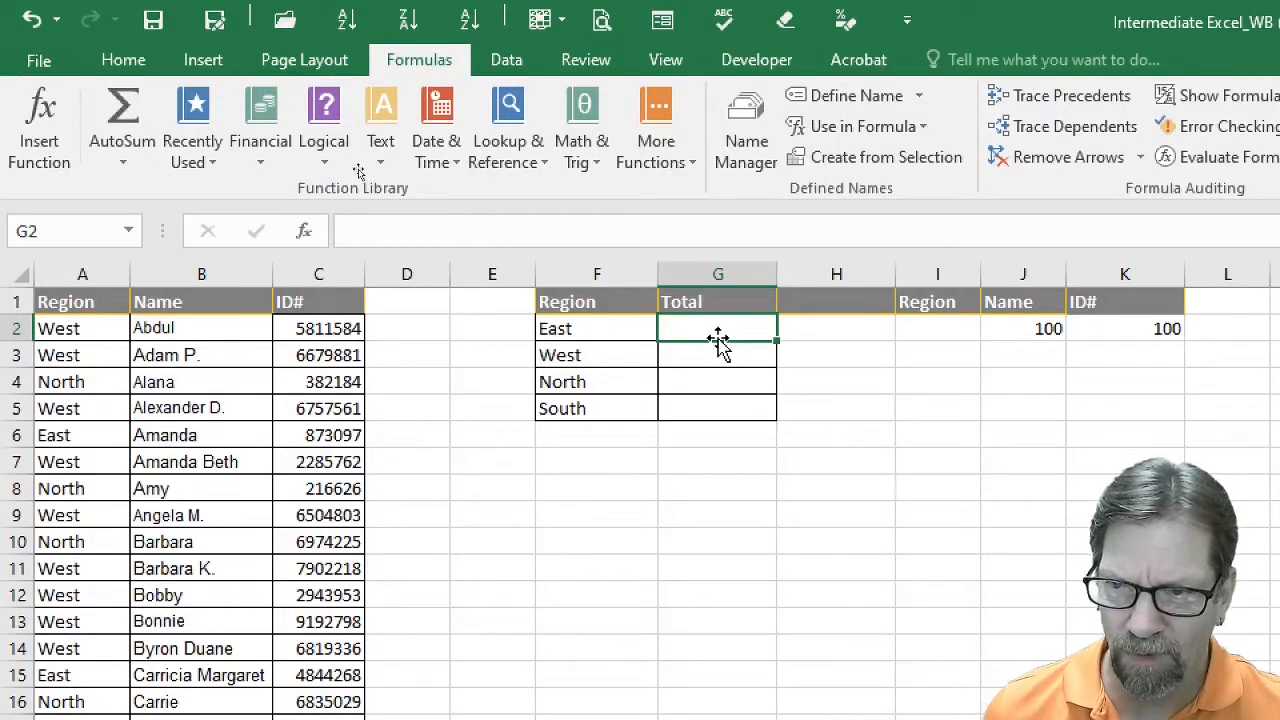
text(=)
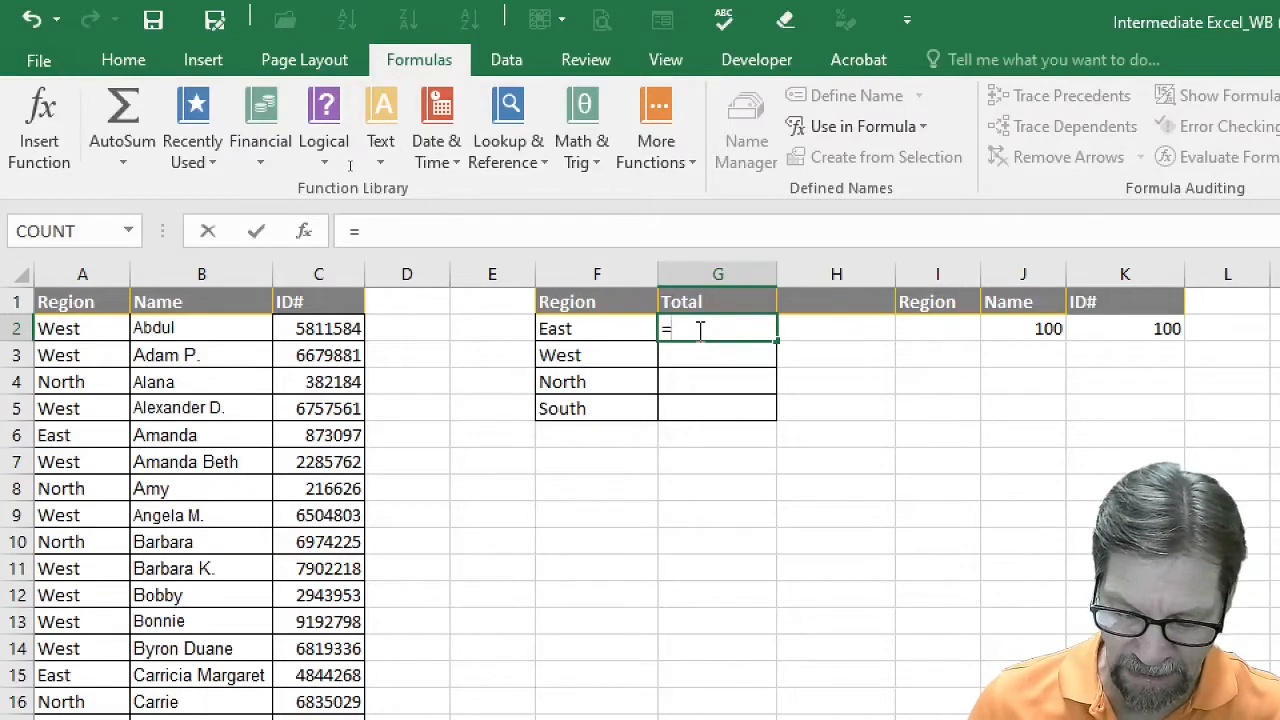
text(coun)
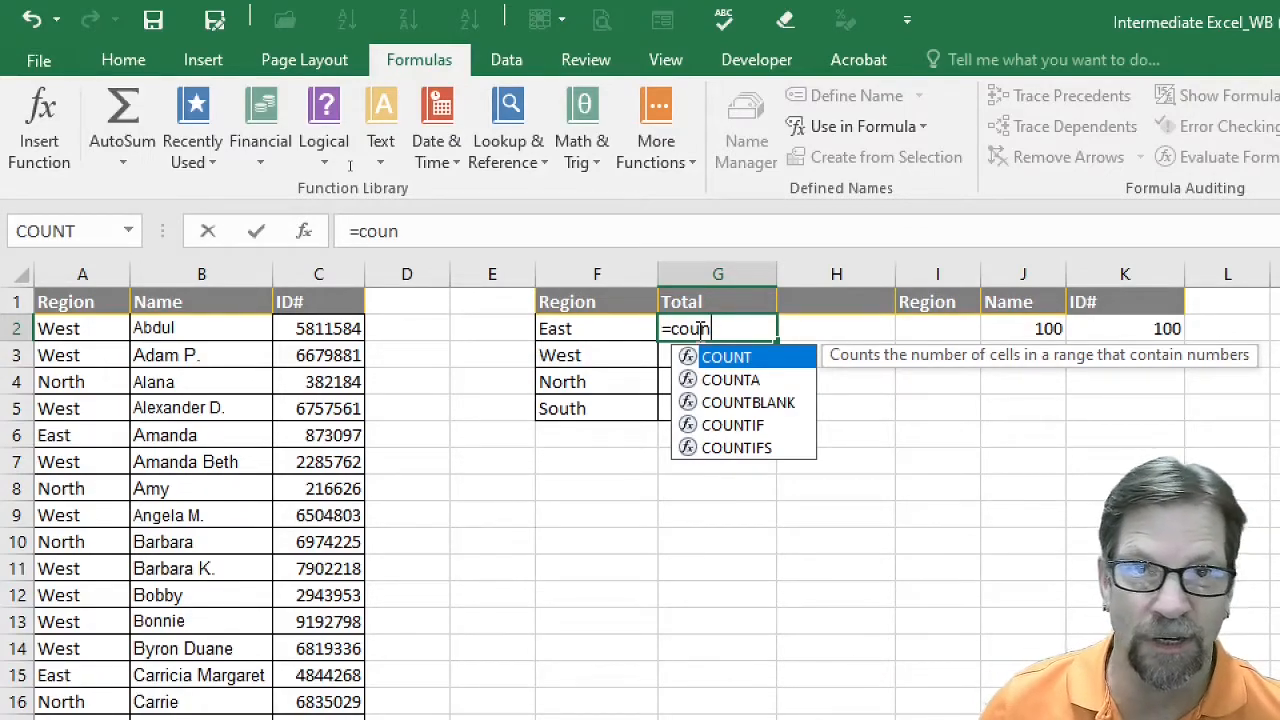
key(Down)
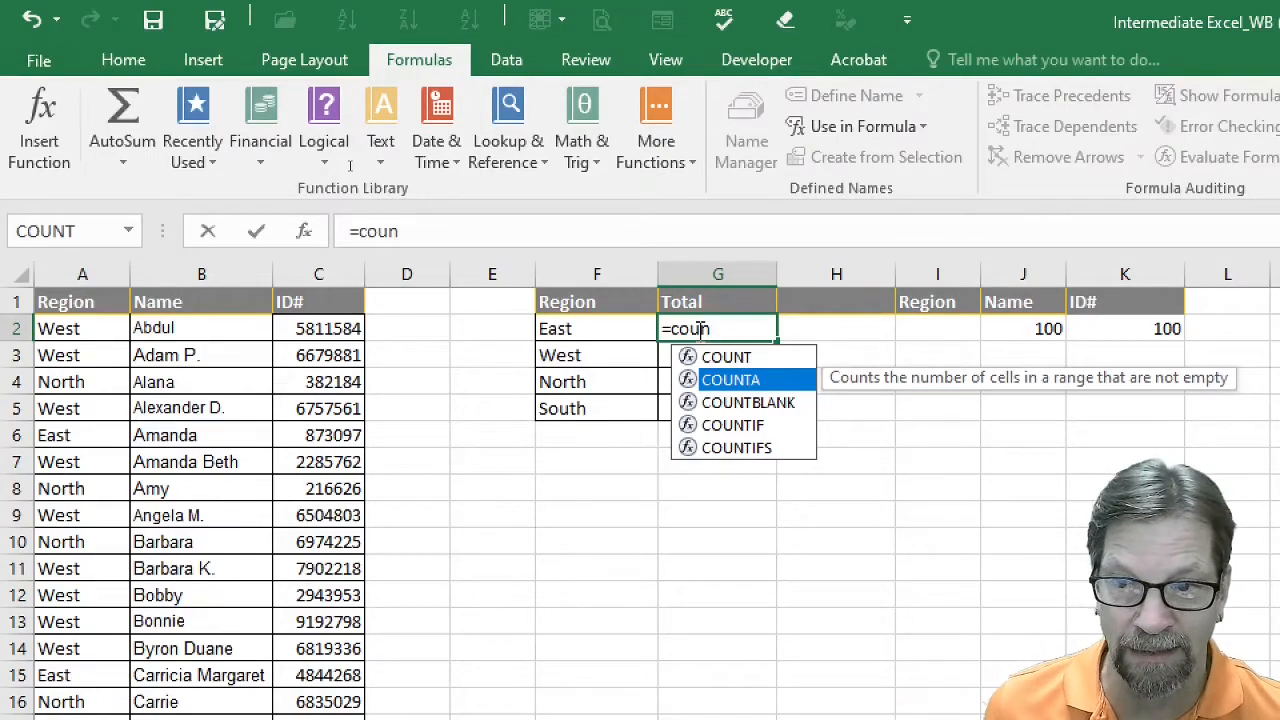
key(Down)
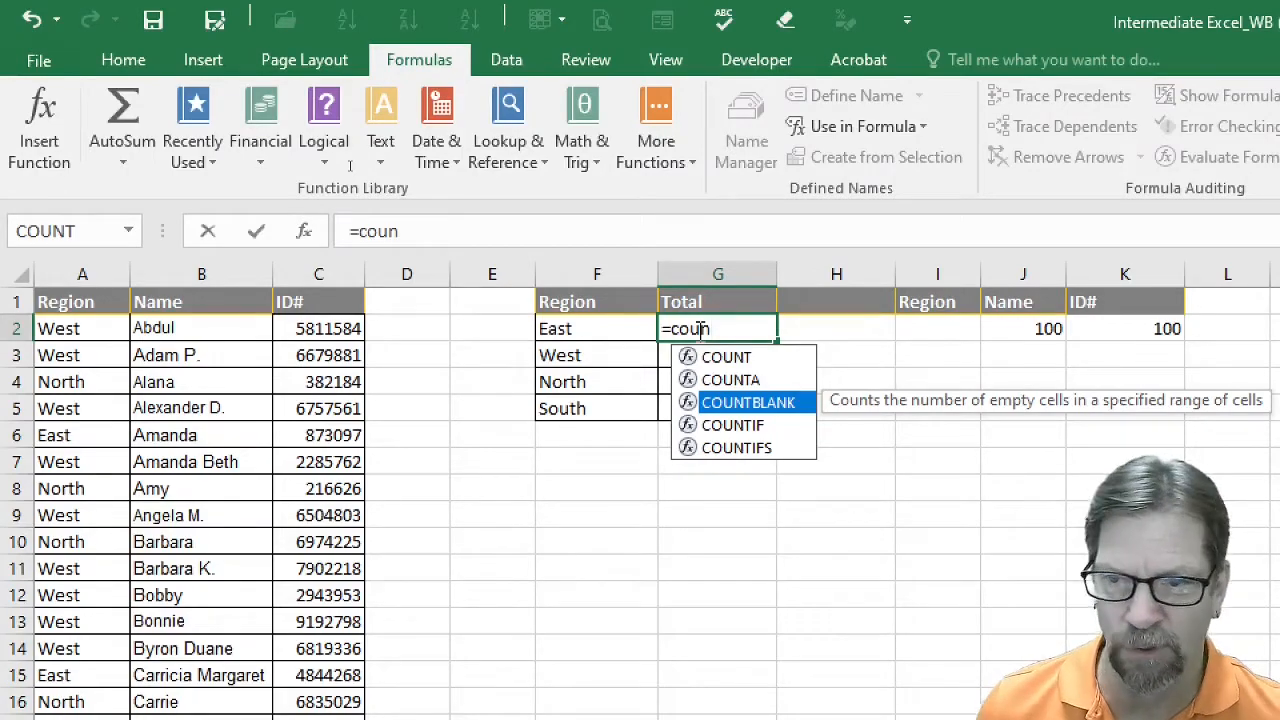
key(Down)
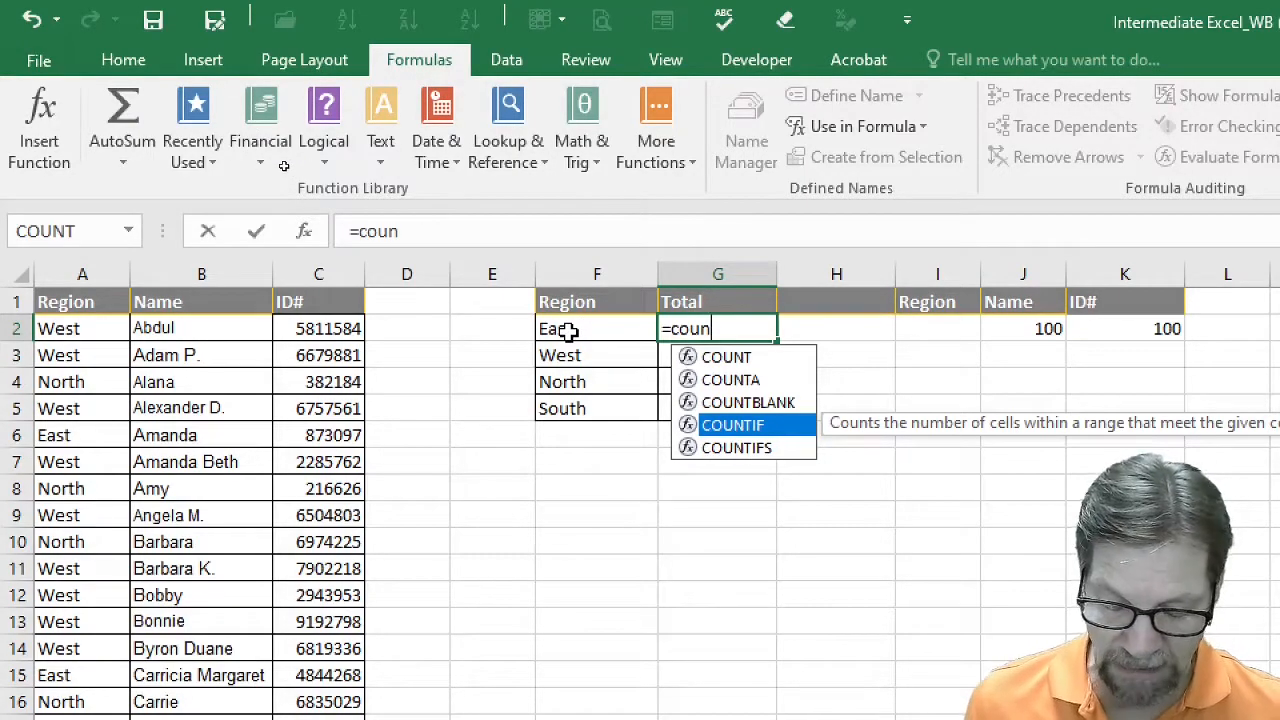
key(Tab)
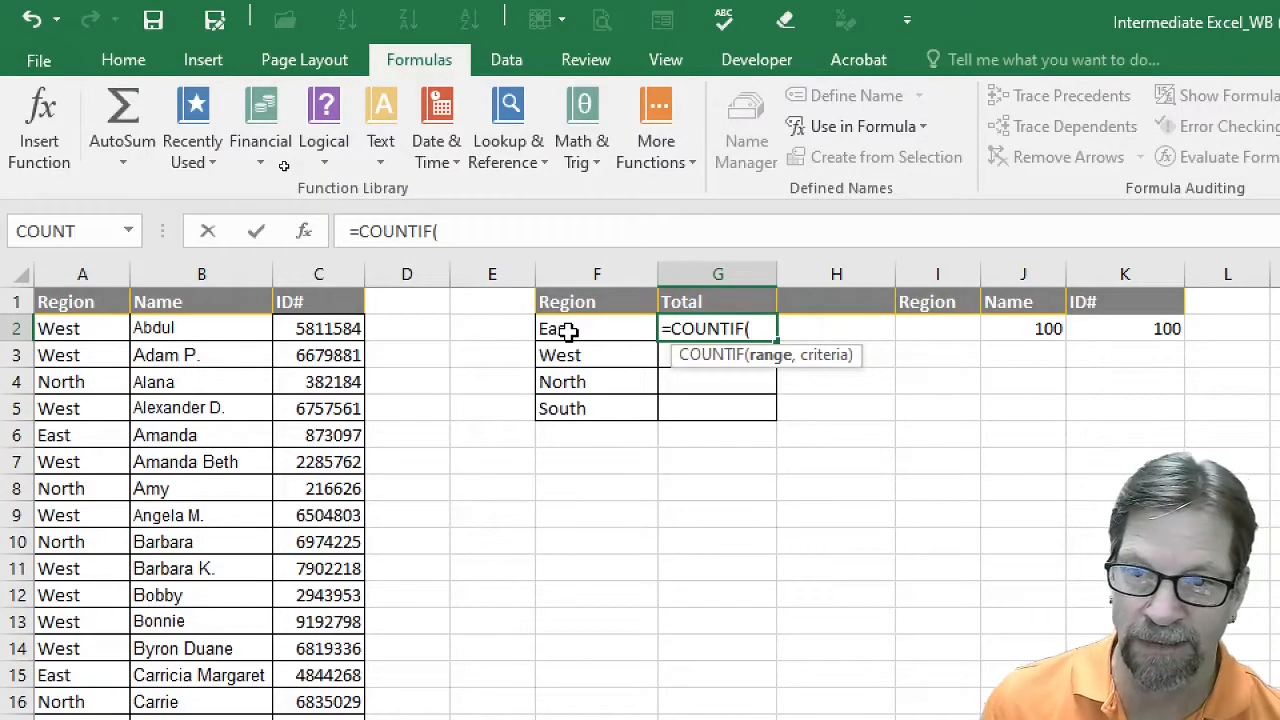
text(a:a)
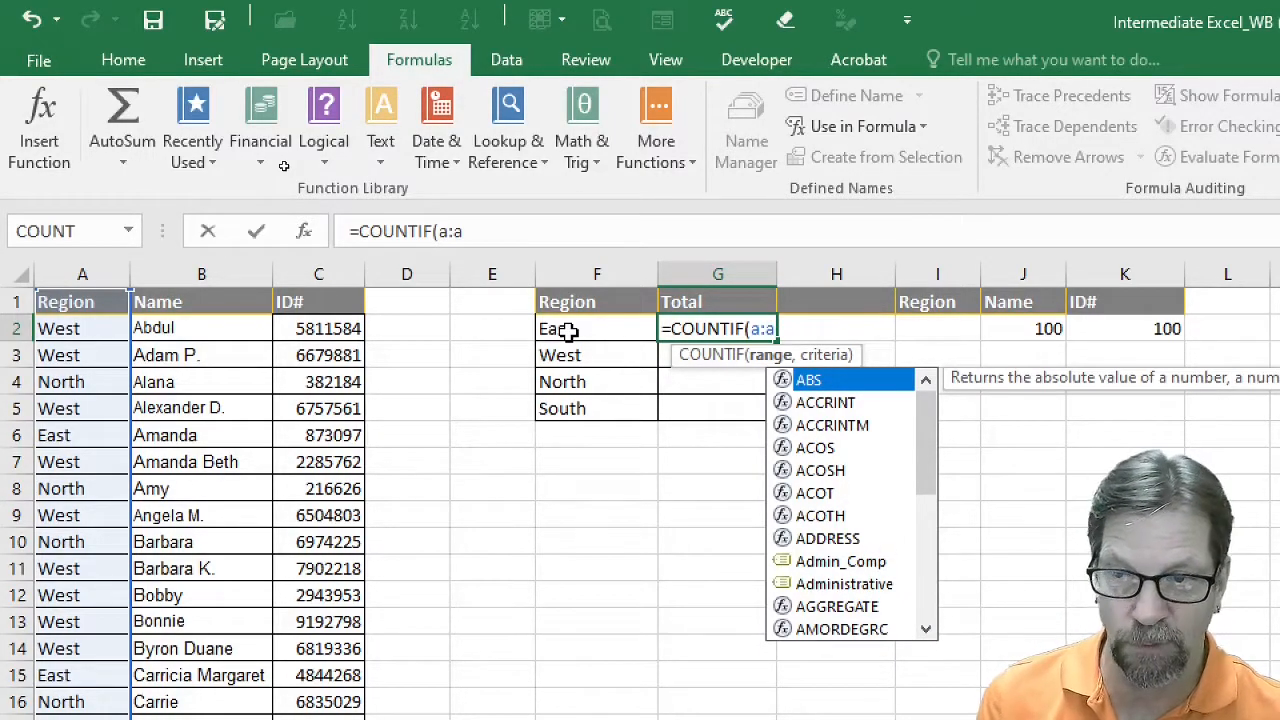
text(,)
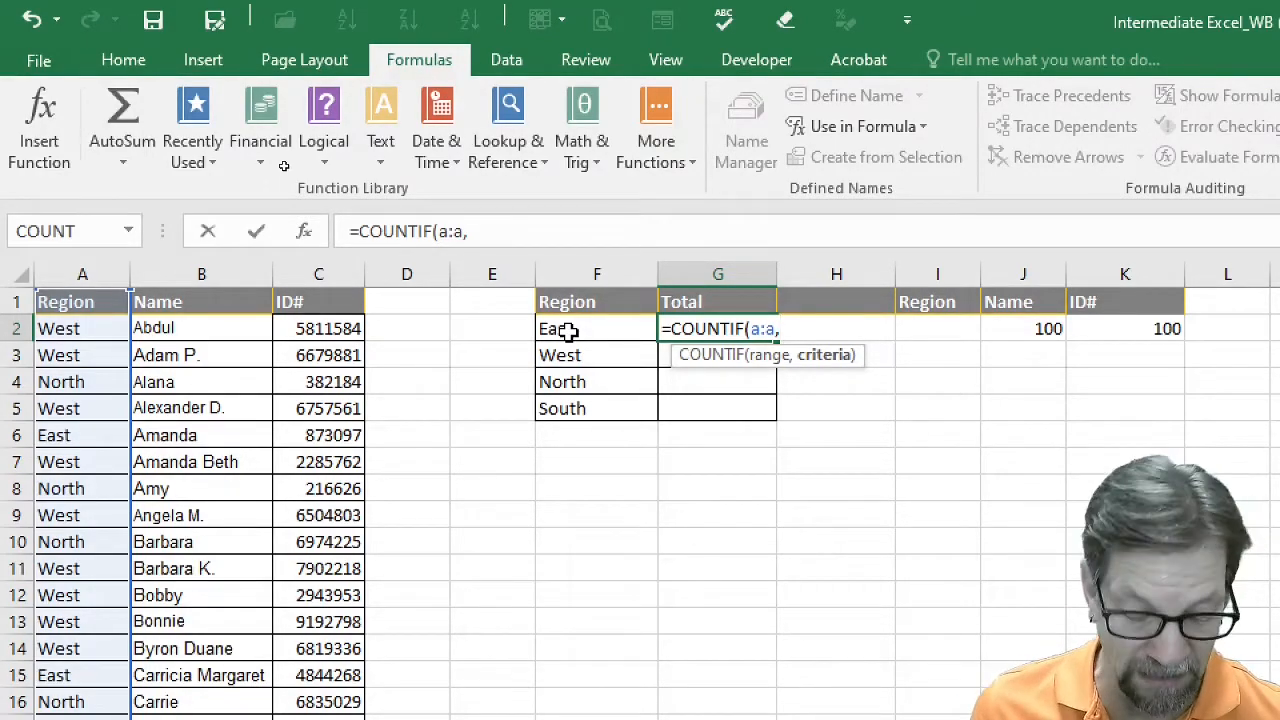
text("East")
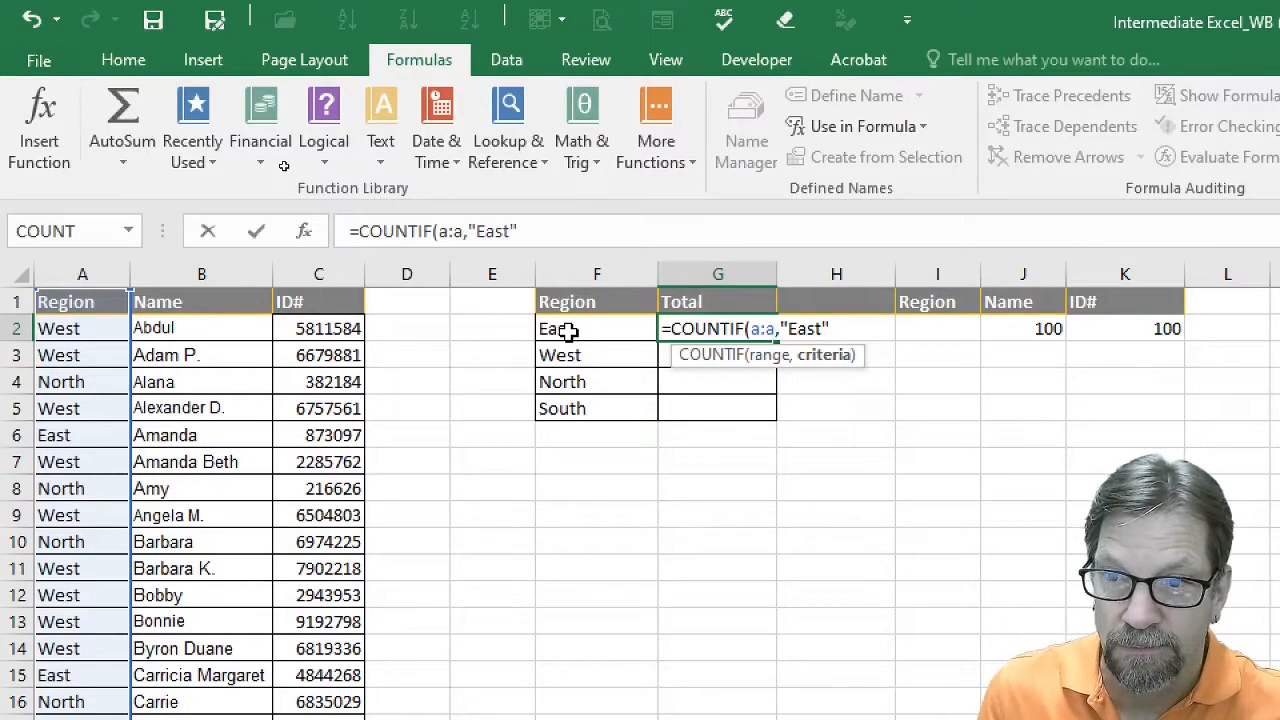
text())
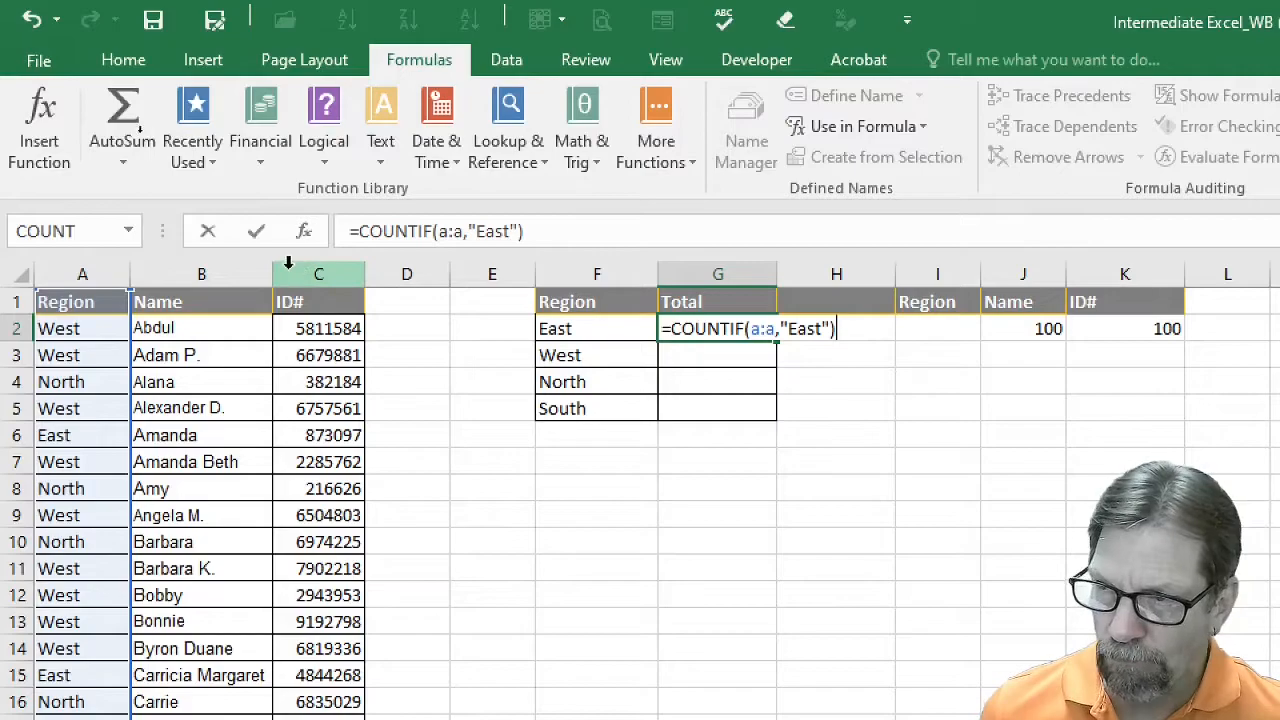
click(255, 236)
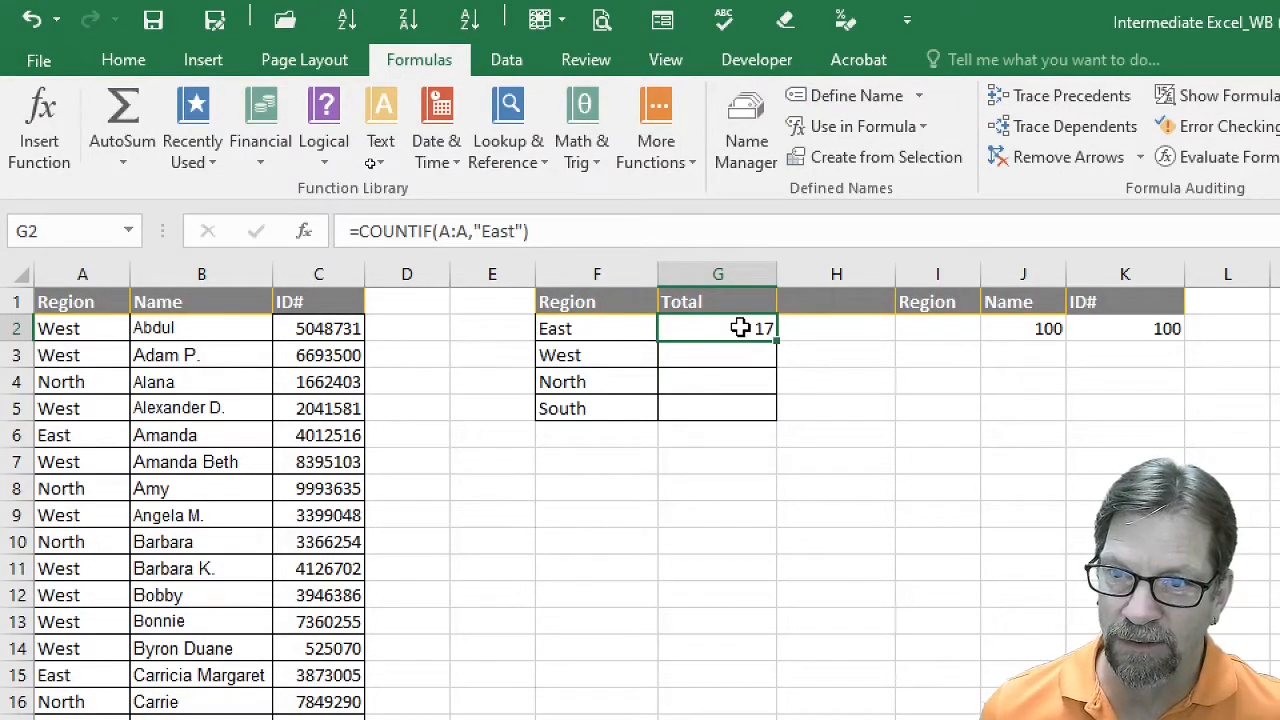
- Select all records below the headers in columns A to C and sort them by region in ascending order
click(75, 327)
key(shift+Right)
key(shift+Right)
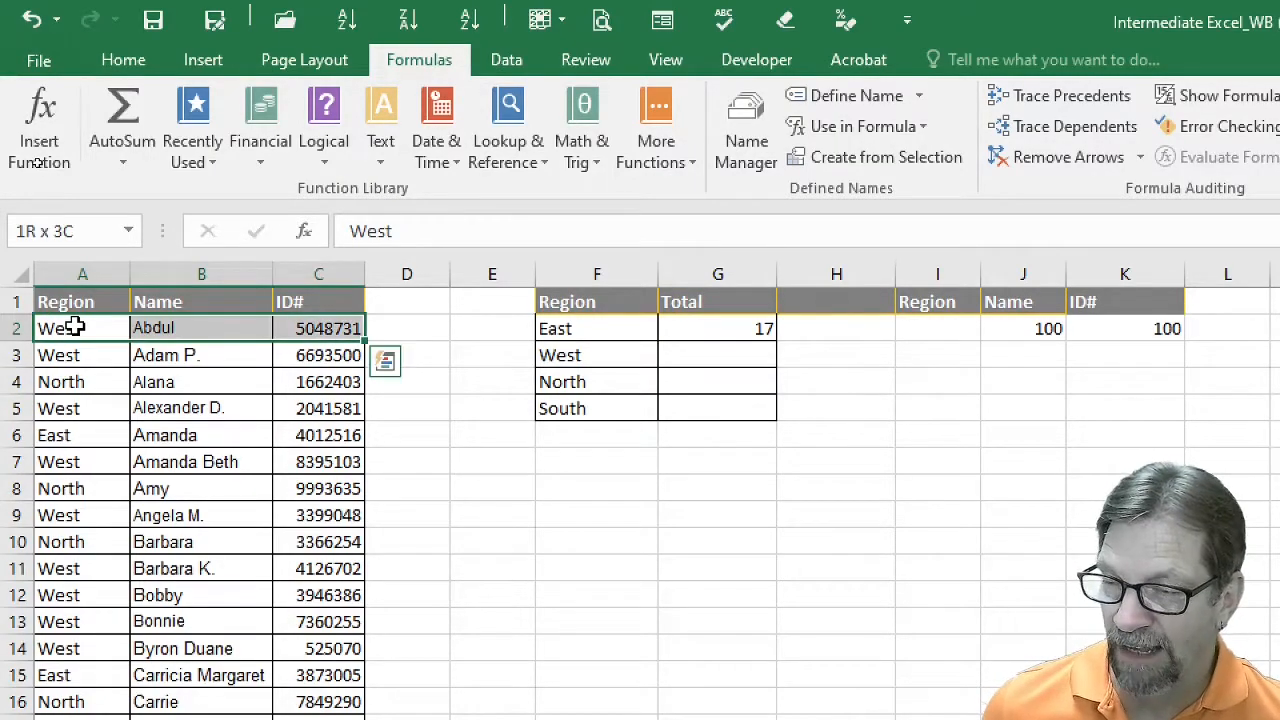
key(shift+Down)
key(ctrl+shift+Down)
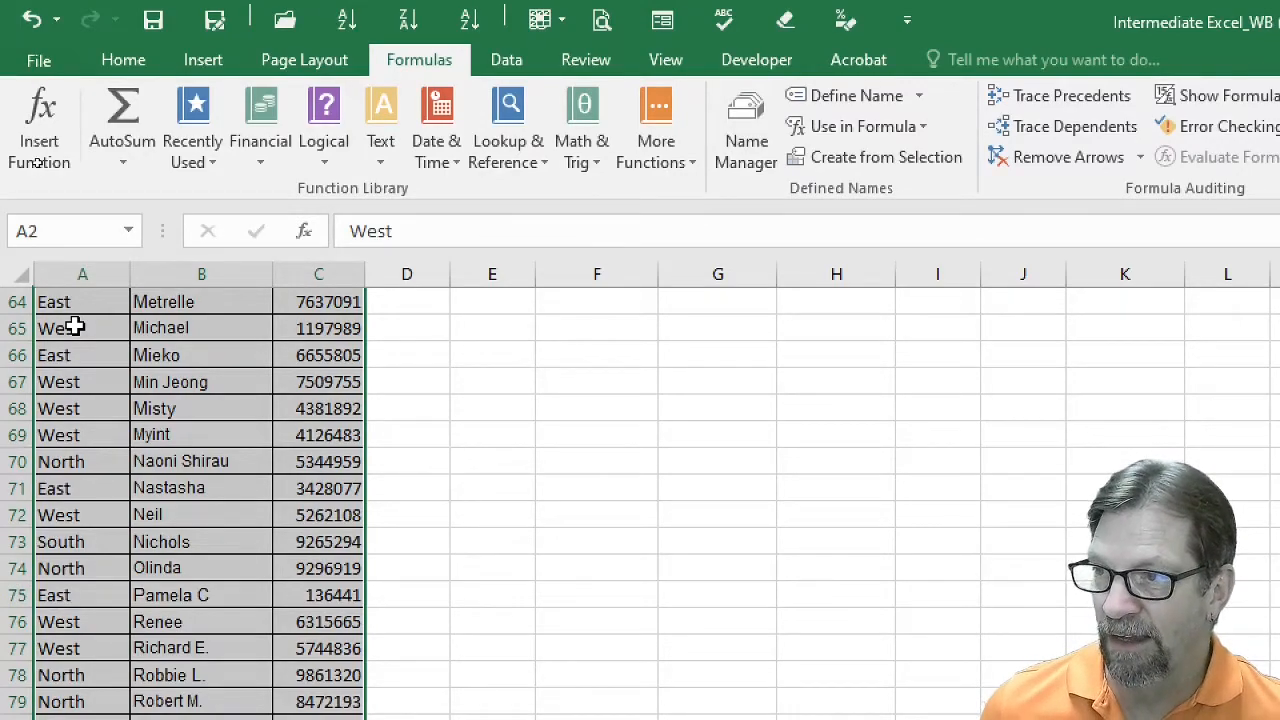
click(349, 20)
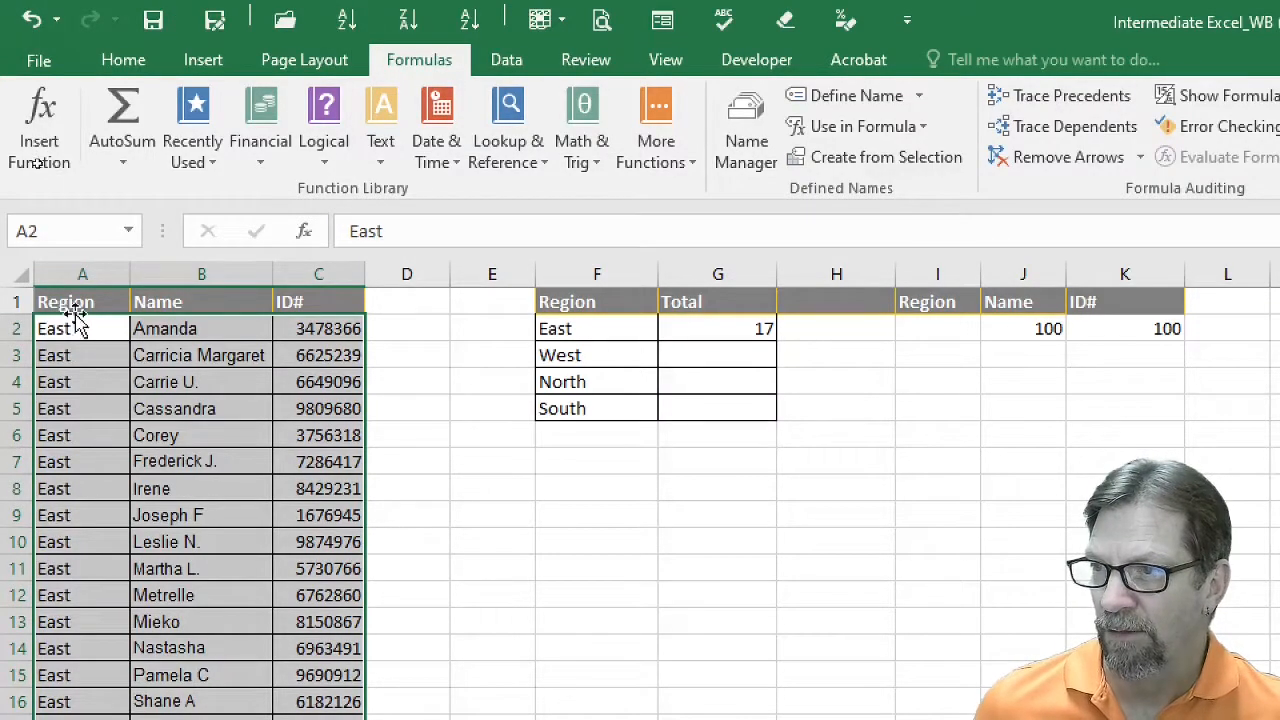
- Look through the grouped East rows down to the first North record and undo the region sort
click(76, 329)
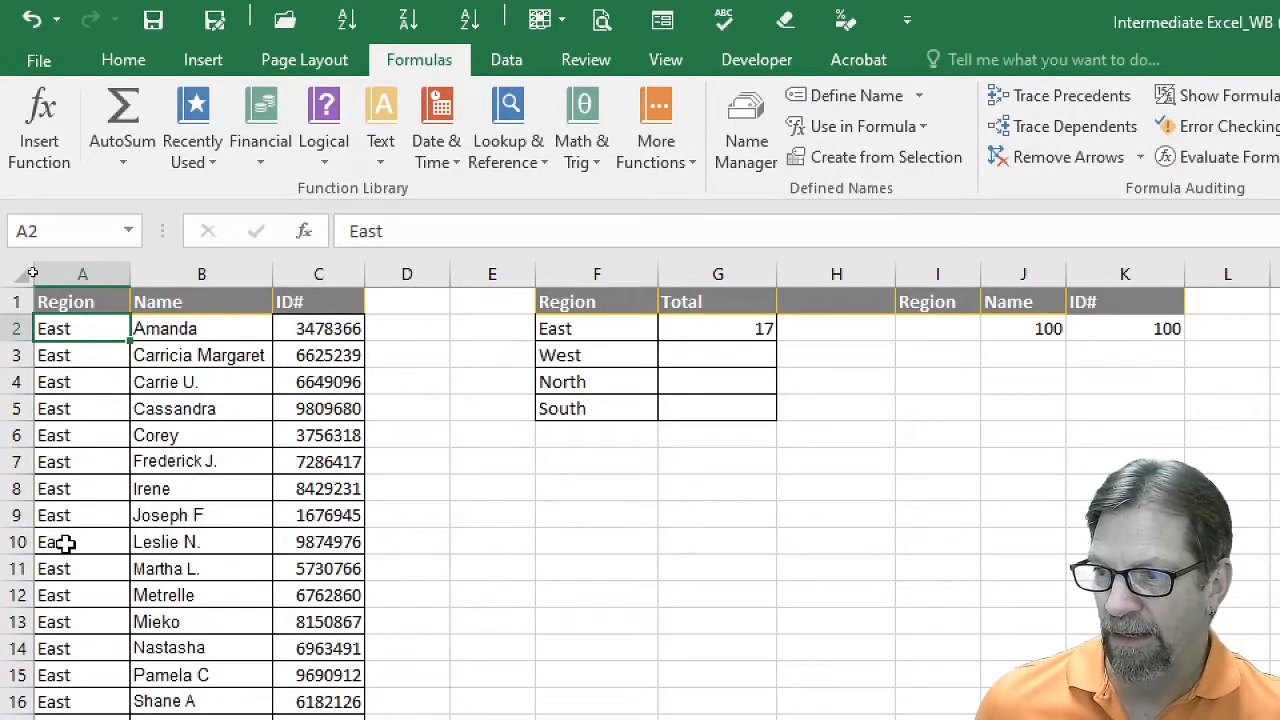
scroll(64, 542, down, 2)
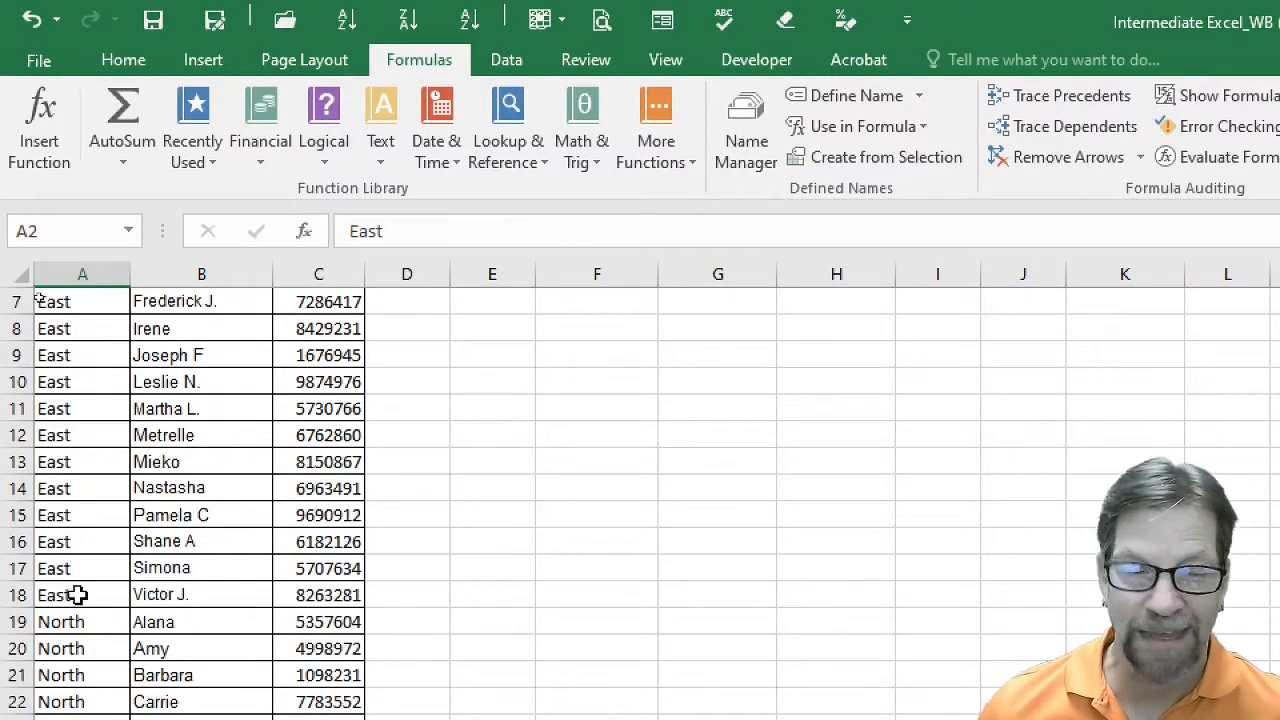
scroll(77, 595, up, 2)
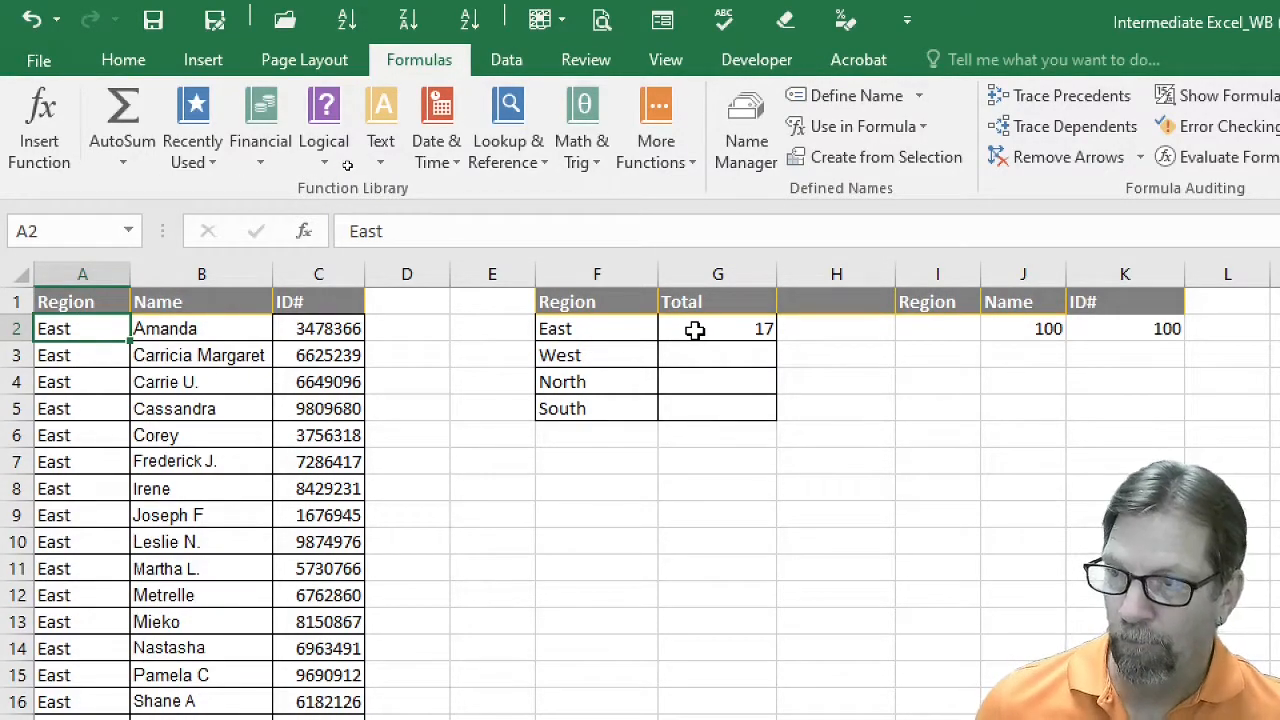
key(ctrl+z)
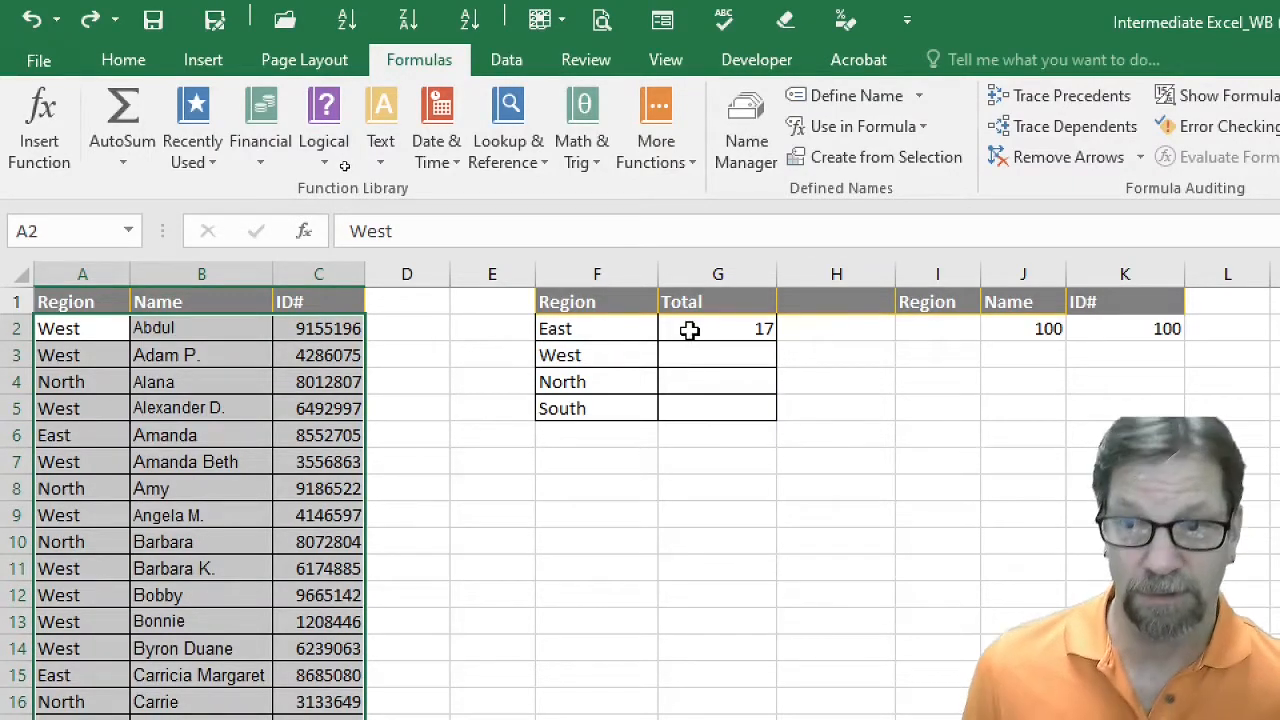
- Fill the COUNTIF formula from G2 down through G5 and change the criterion in G3 to "west"
click(691, 331)
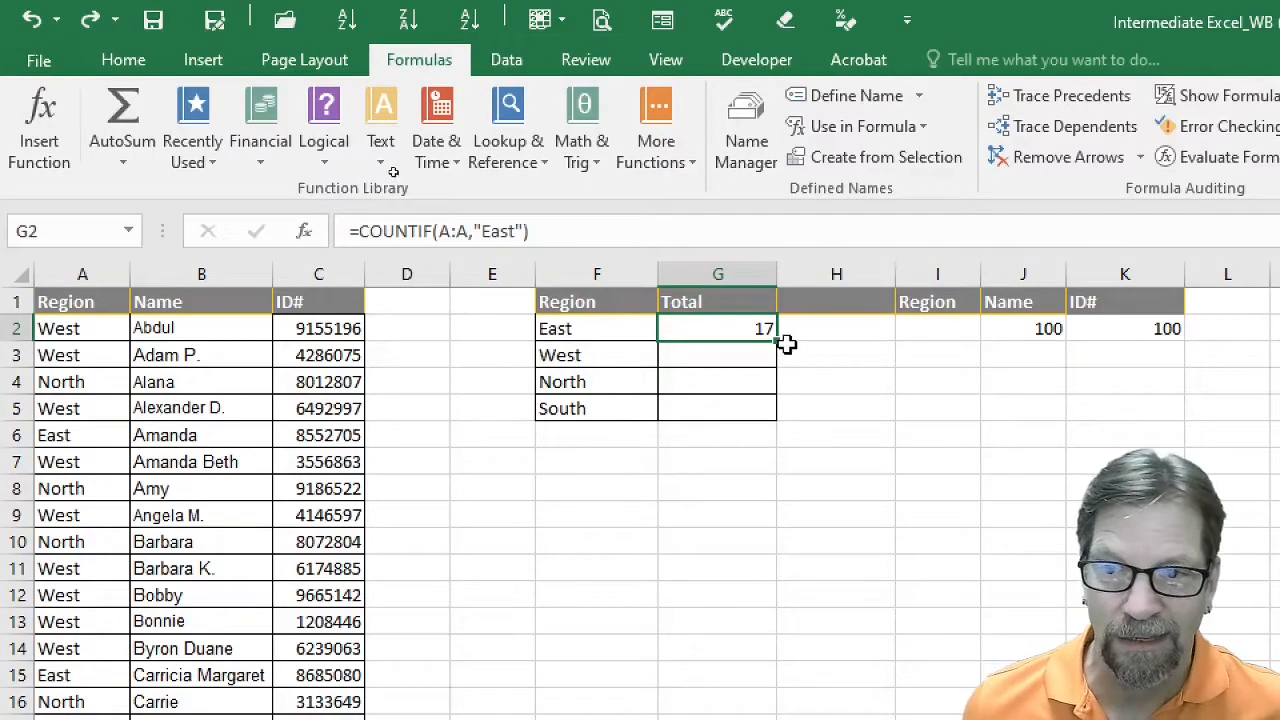
drag(776, 342, 774, 416)
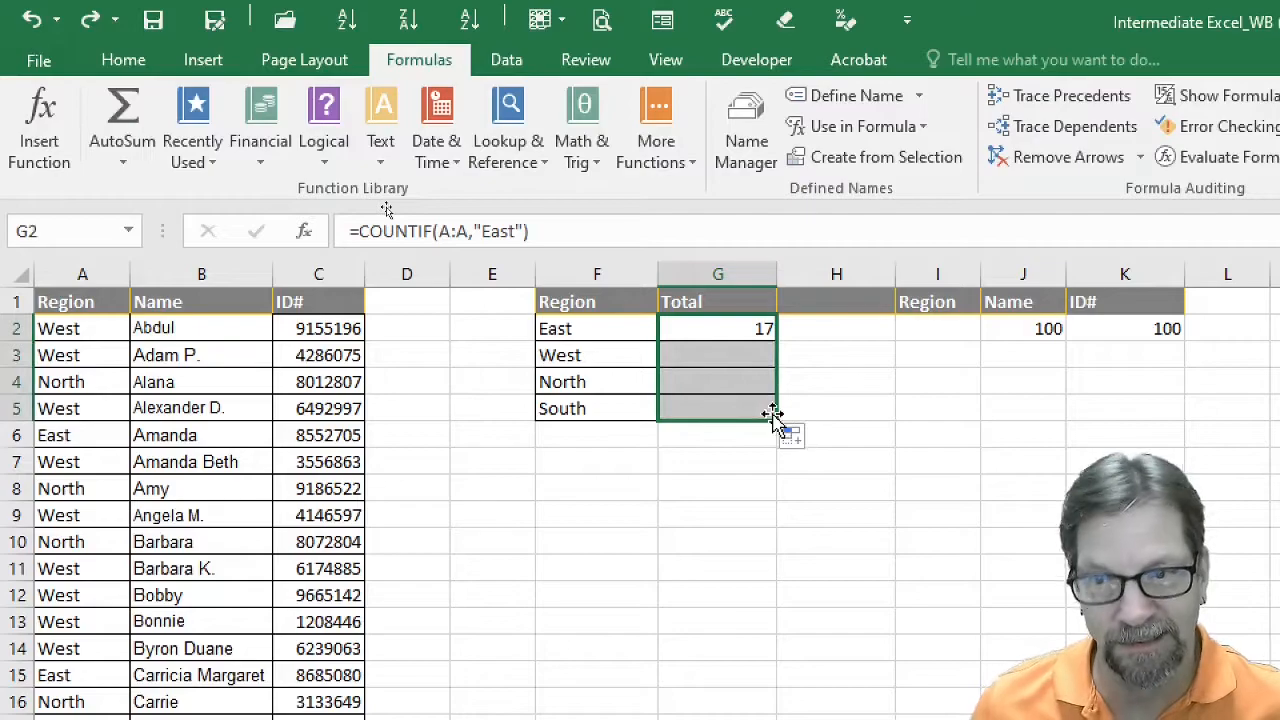
click(751, 357)
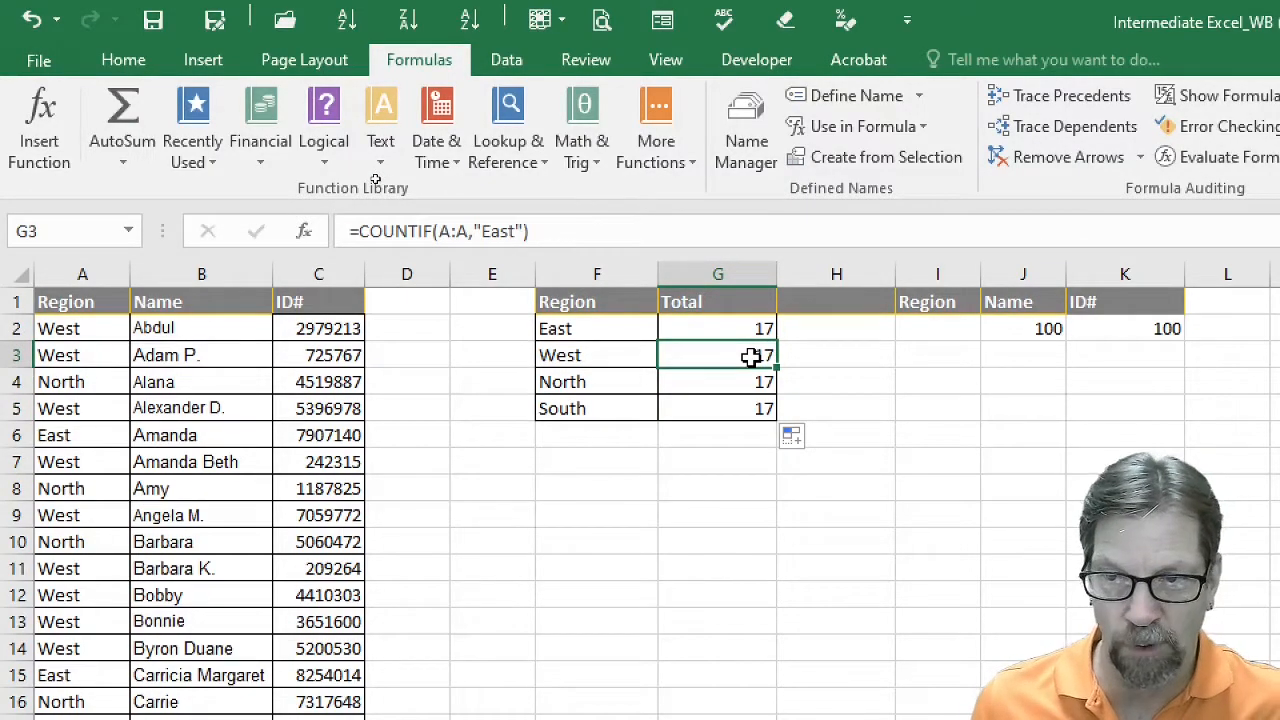
click(503, 231)
double_click(503, 231)
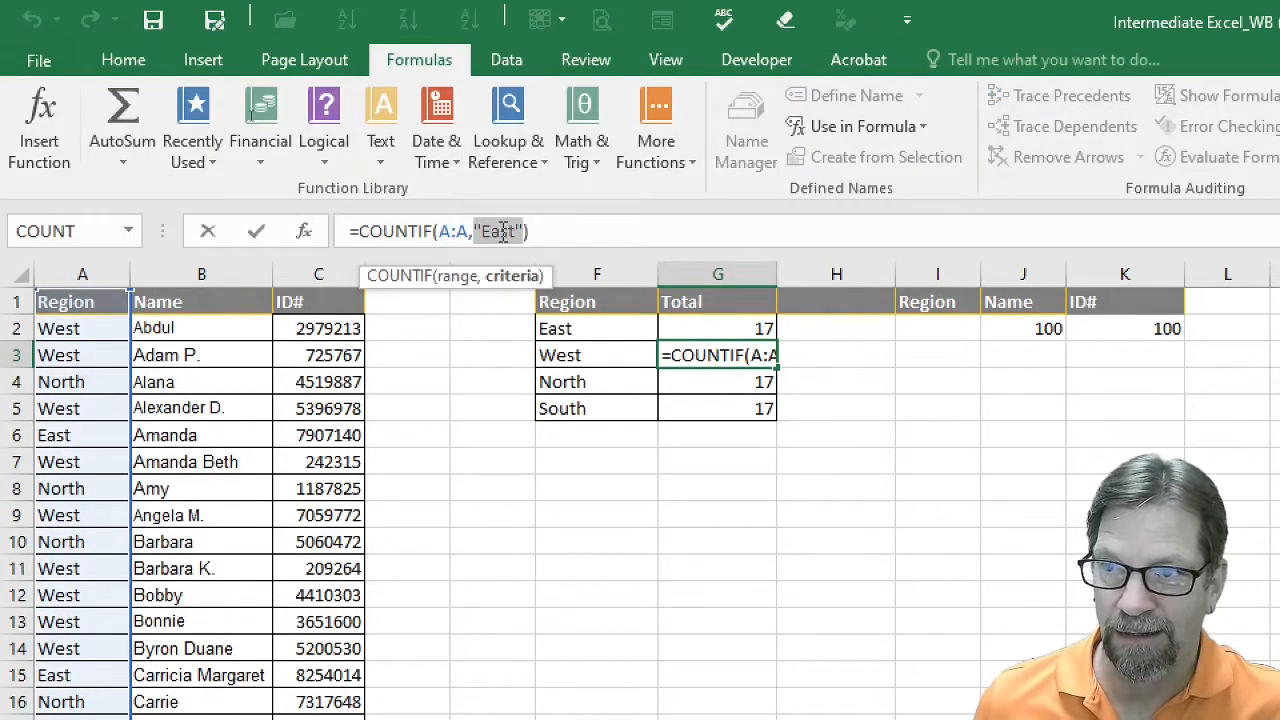
click(503, 231)
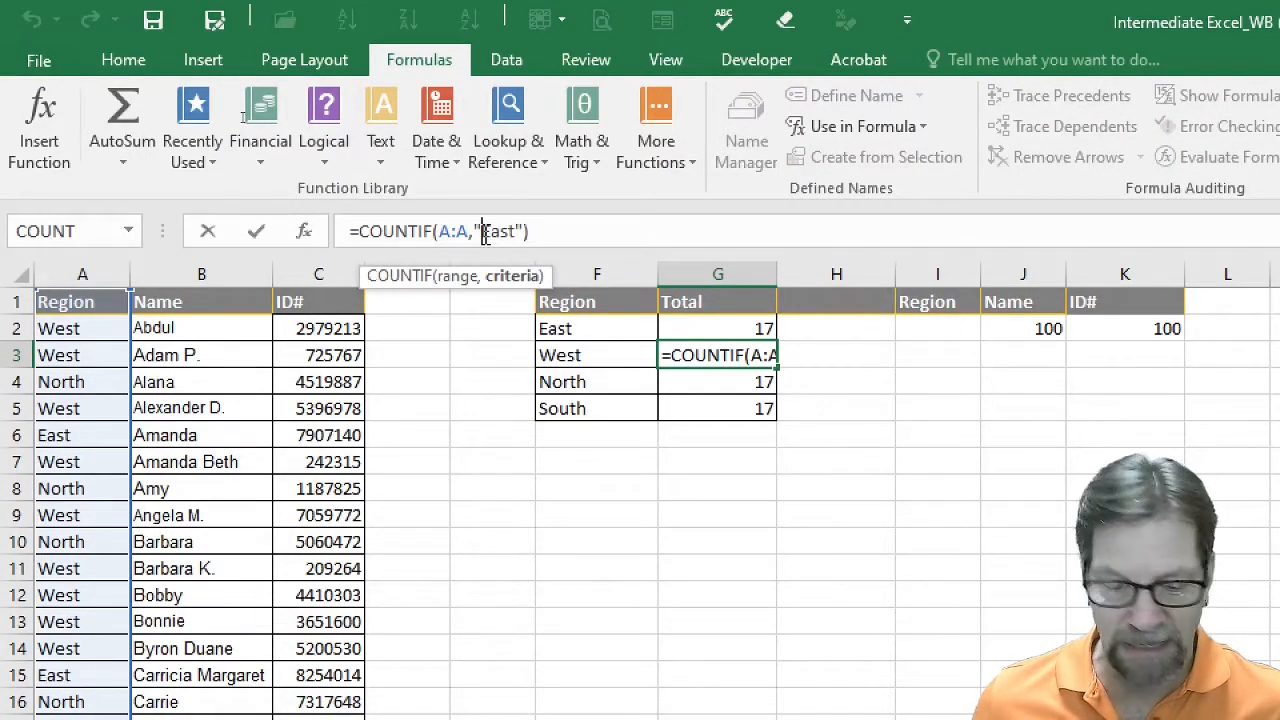
key(BackSpace)
key(BackSpace)
text(we)
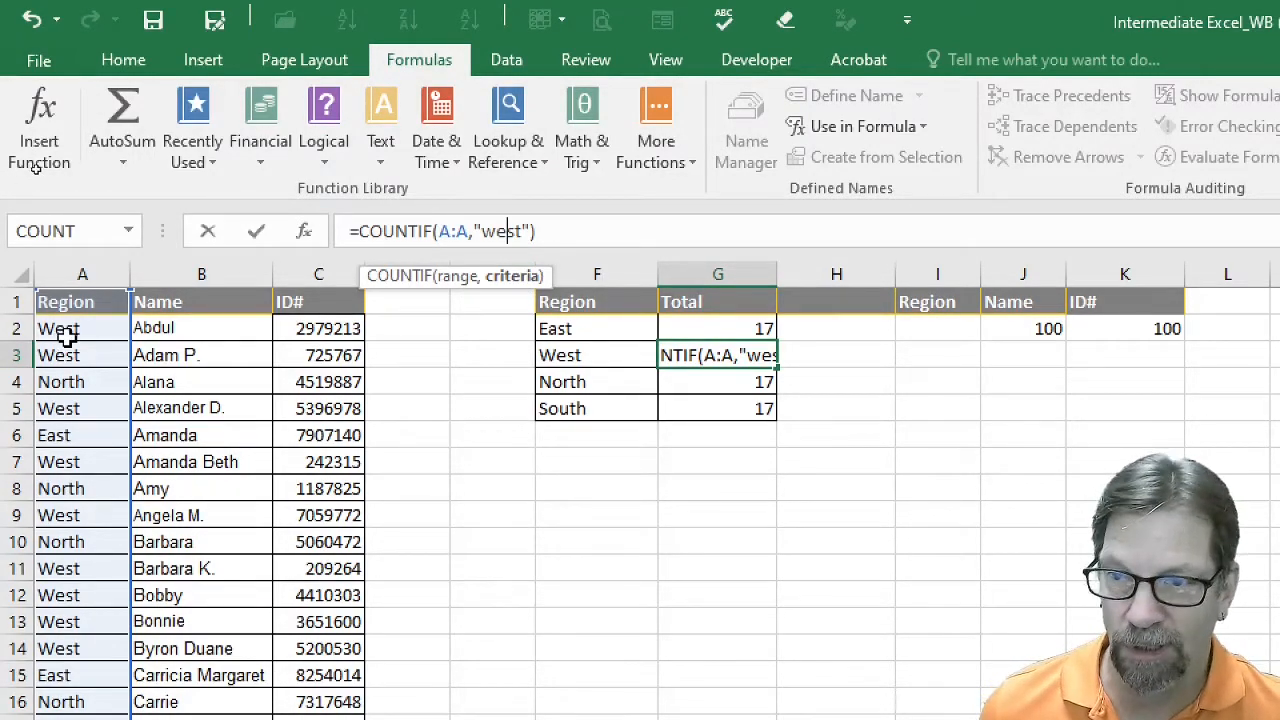
click(254, 230)
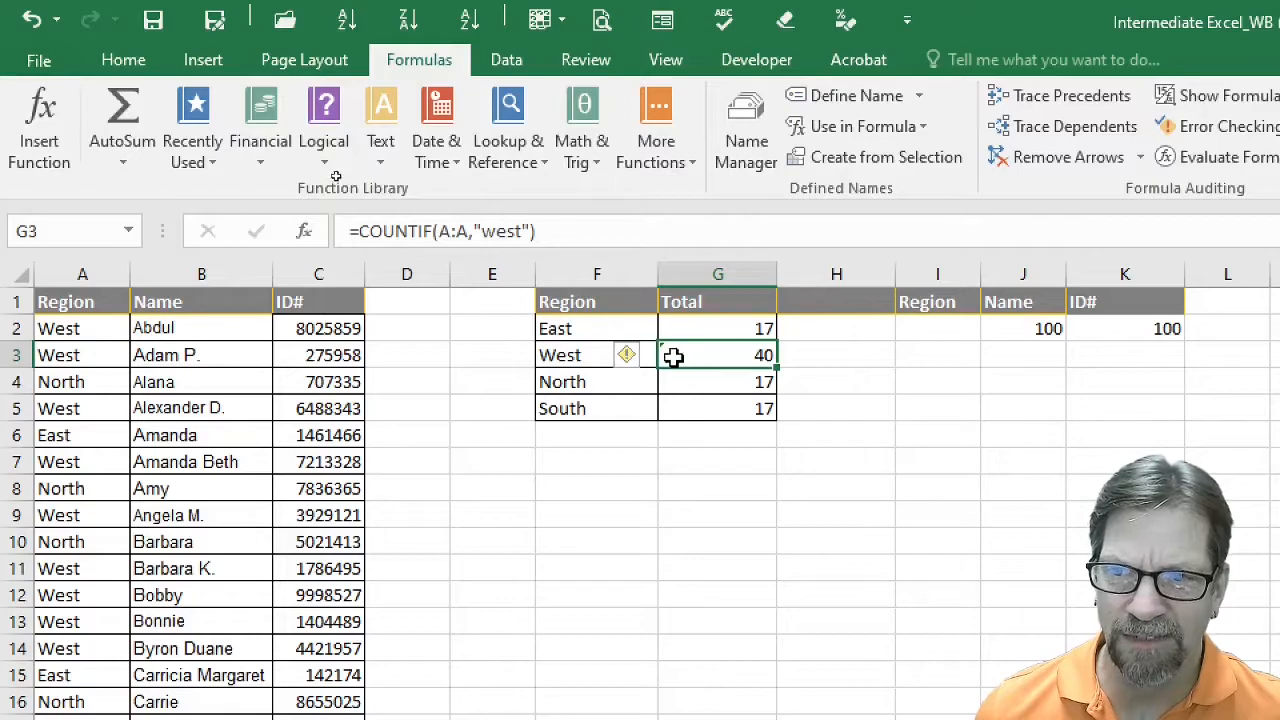
- Ignore the inconsistent formula error flagged on the West total in G3
click(682, 380)
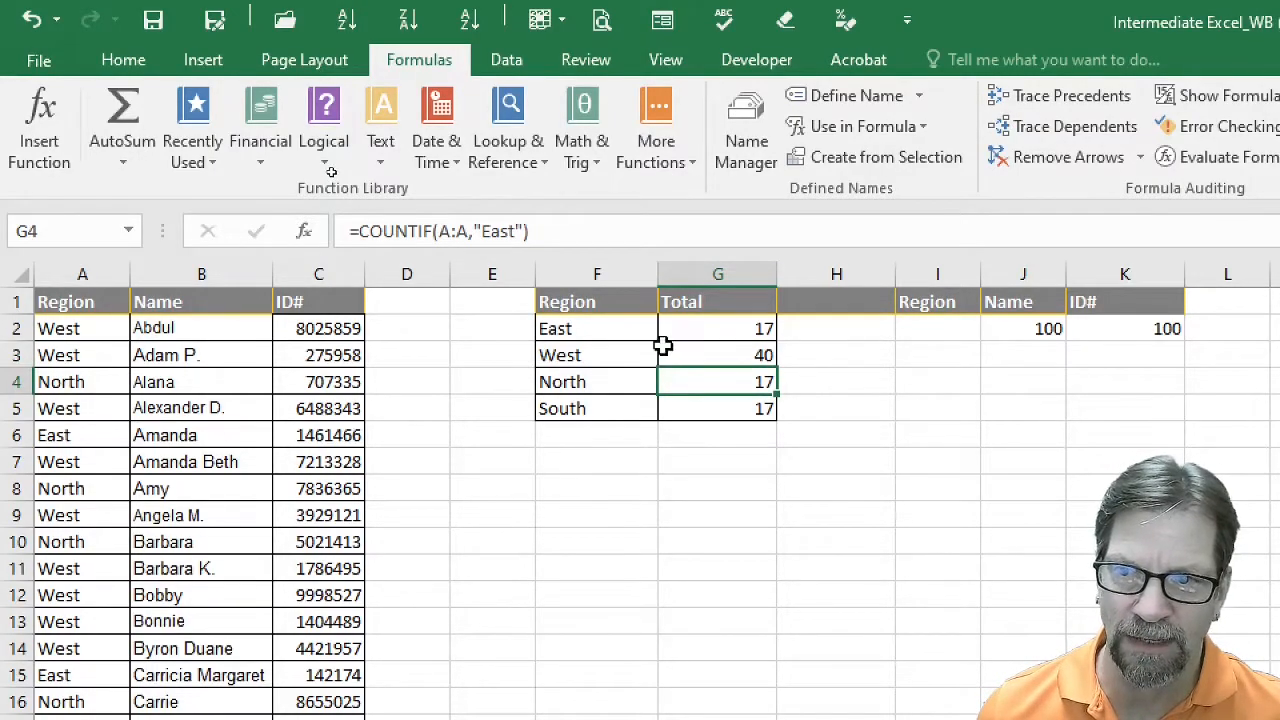
click(714, 356)
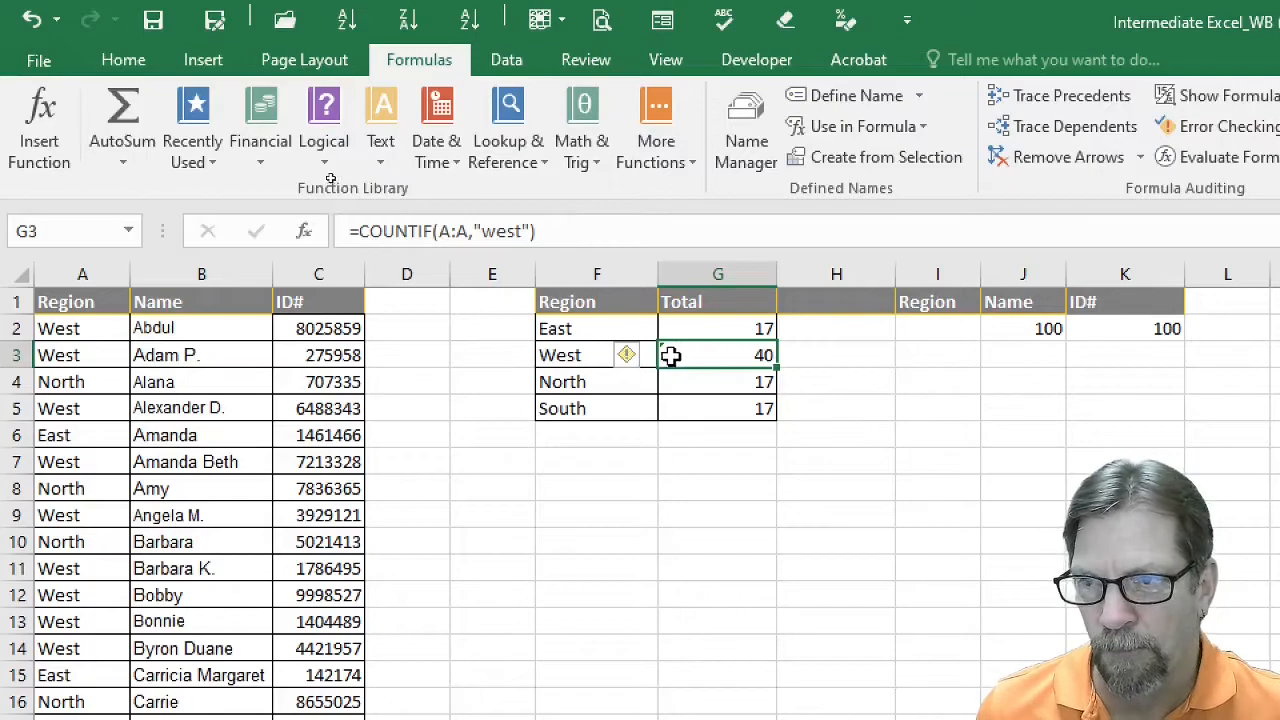
mouse_move(638, 363)
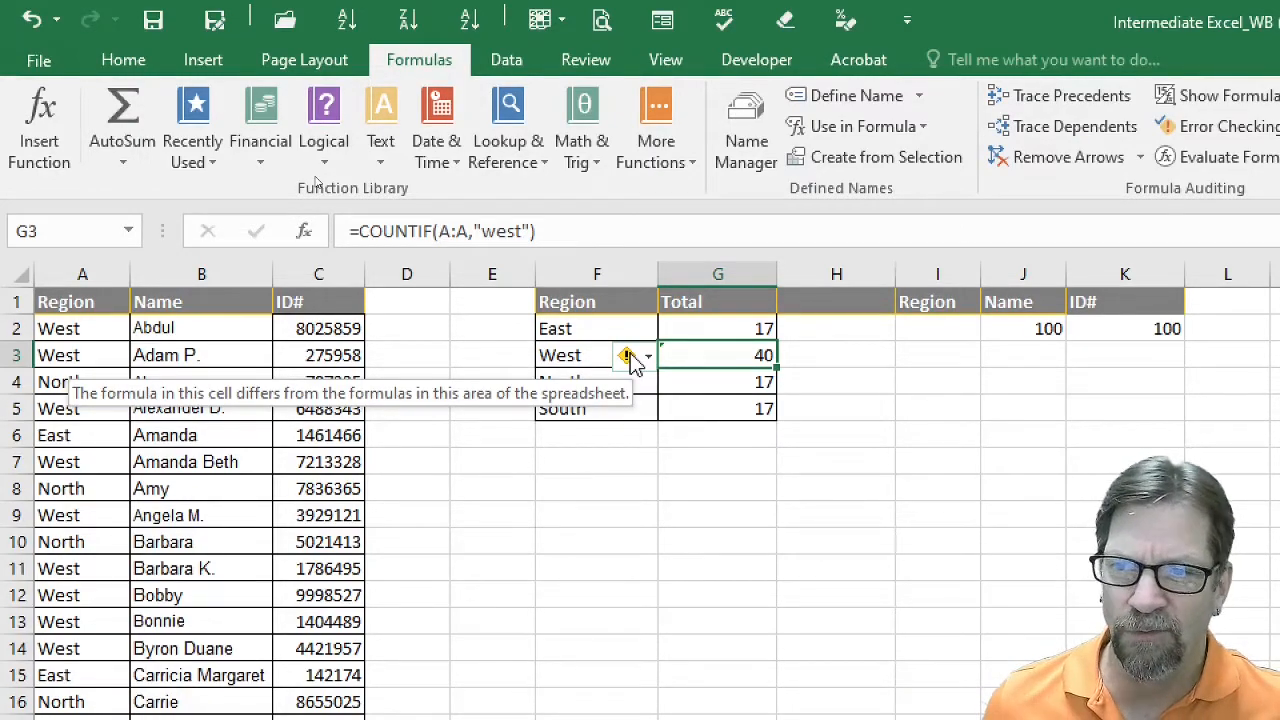
click(632, 360)
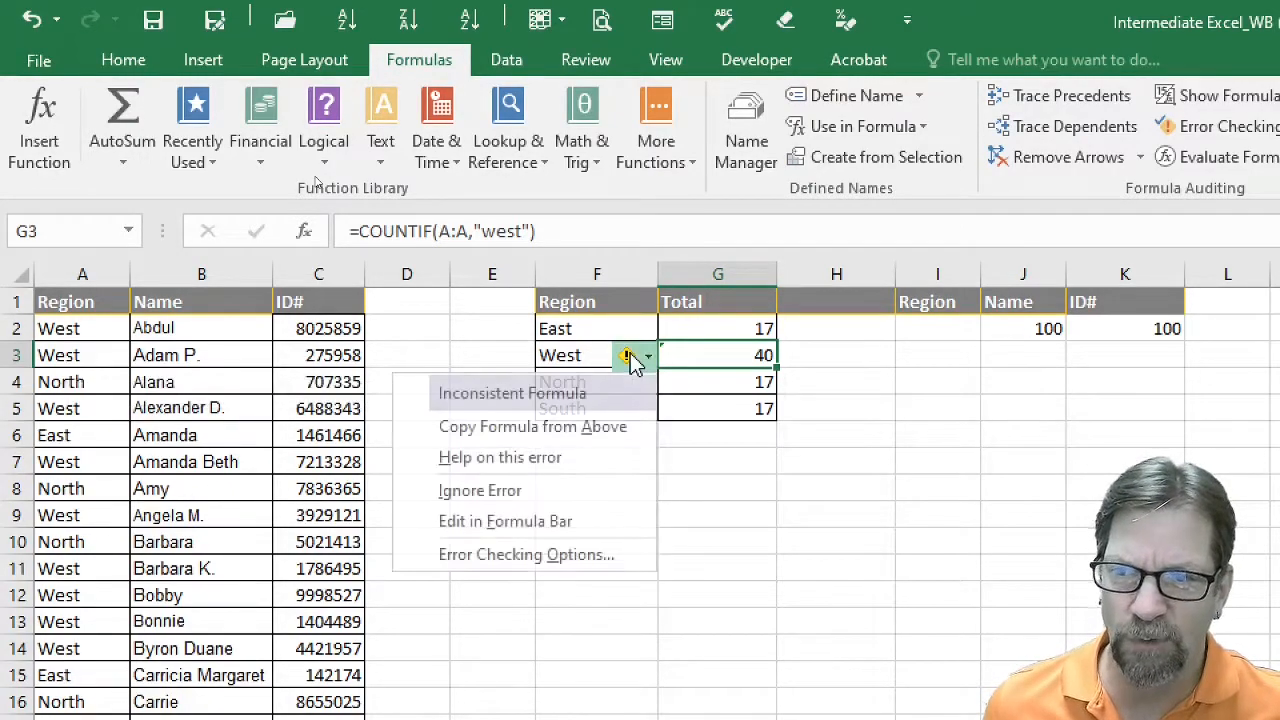
click(557, 495)
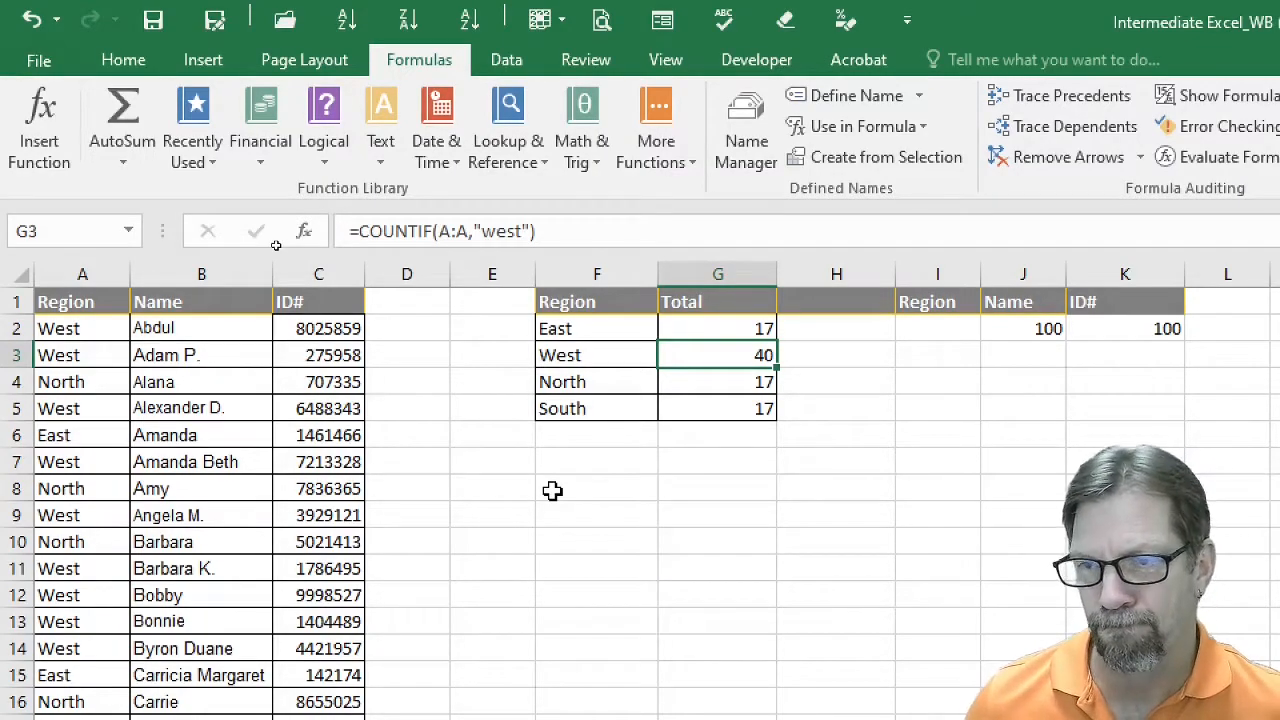
- Inspect the copied formulas in the North and South totals and their matching region labels
click(737, 381)
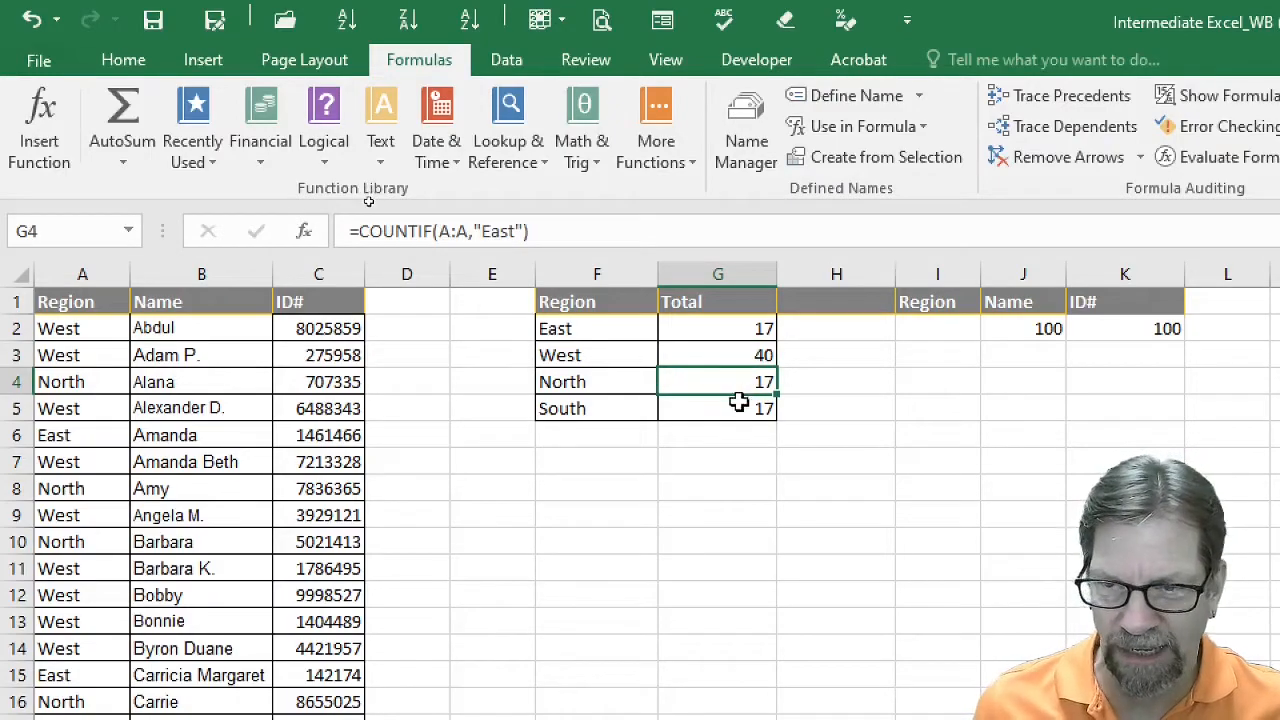
click(733, 404)
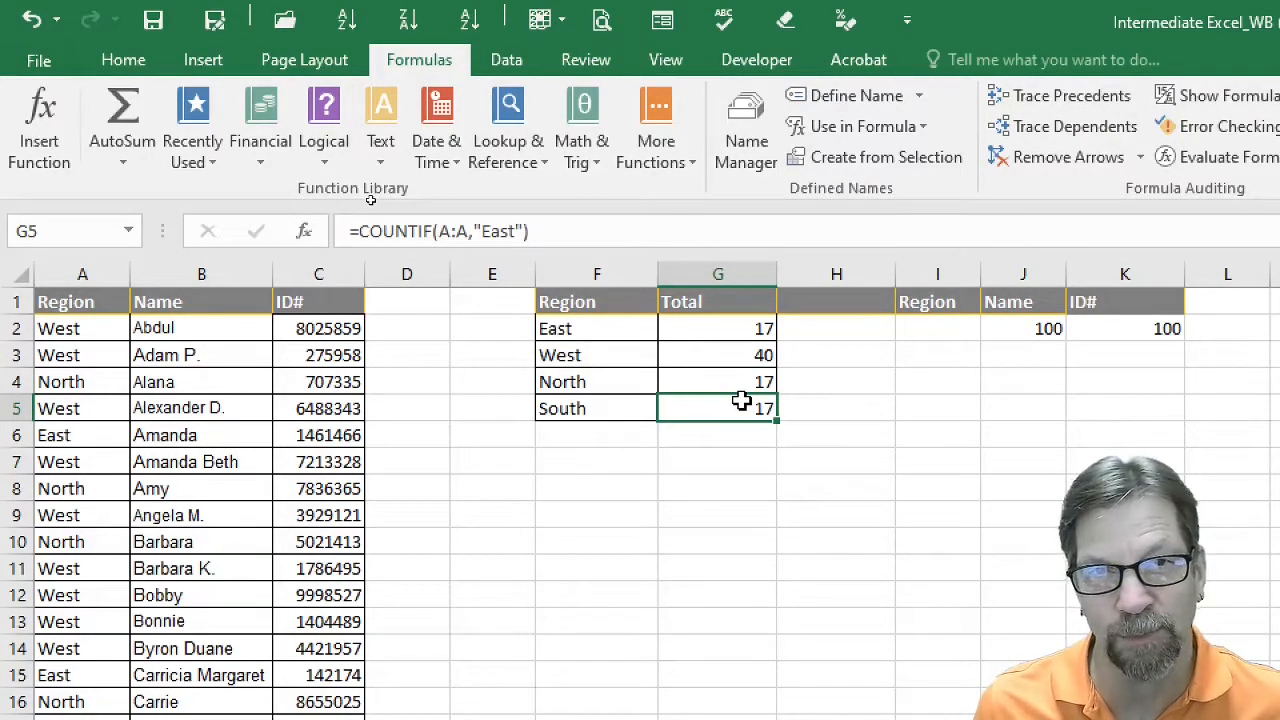
click(571, 414)
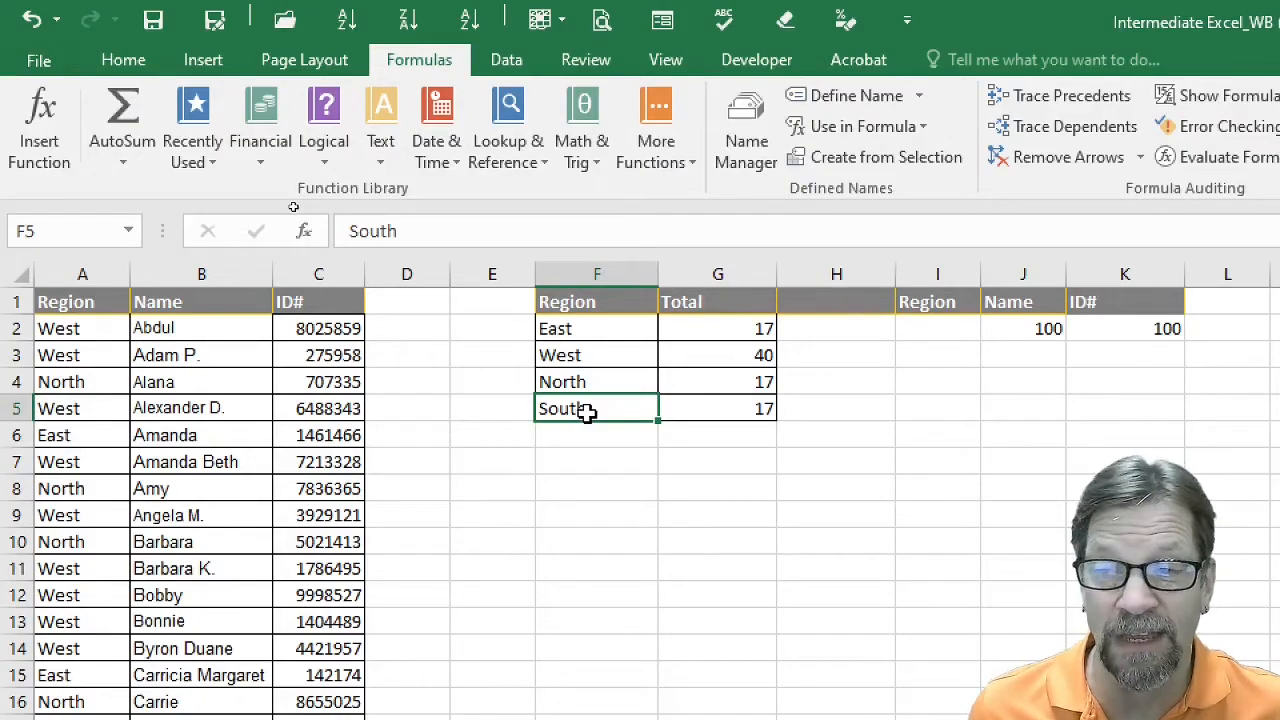
click(597, 382)
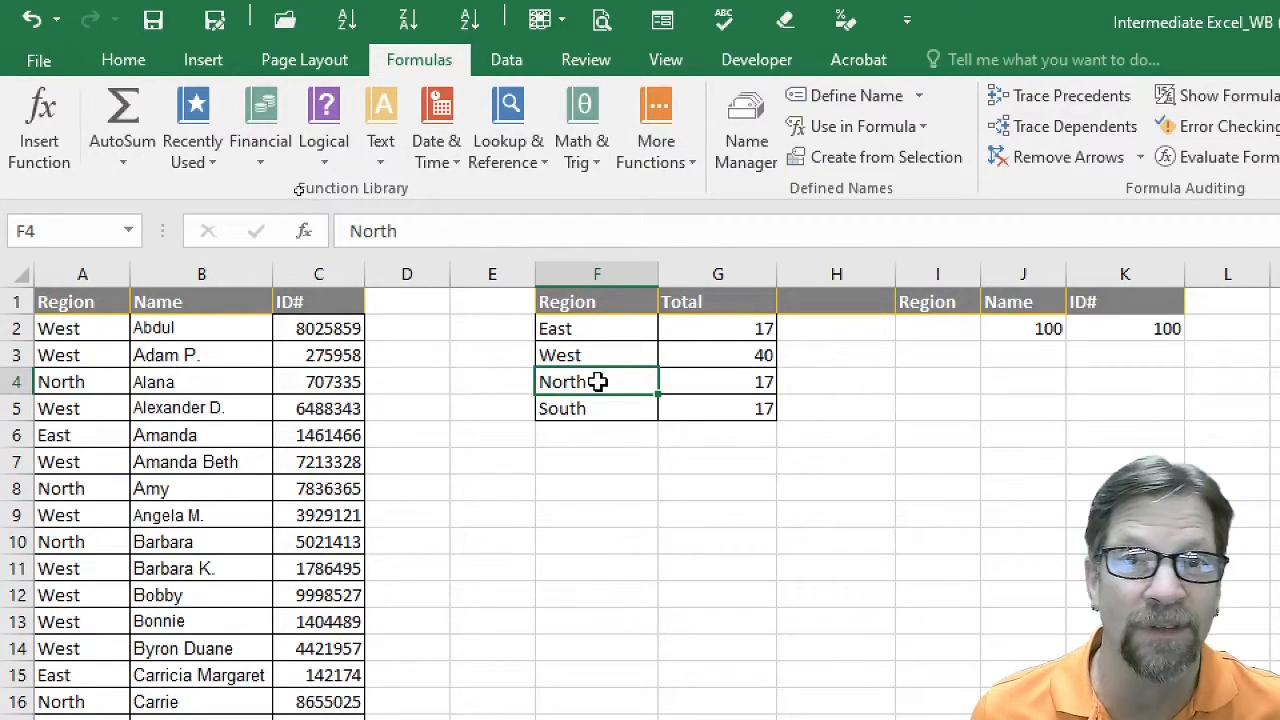
- Replace the "East" criterion in G2's COUNTIF formula with a reference to F2 and fill the formula down through G5
click(708, 382)
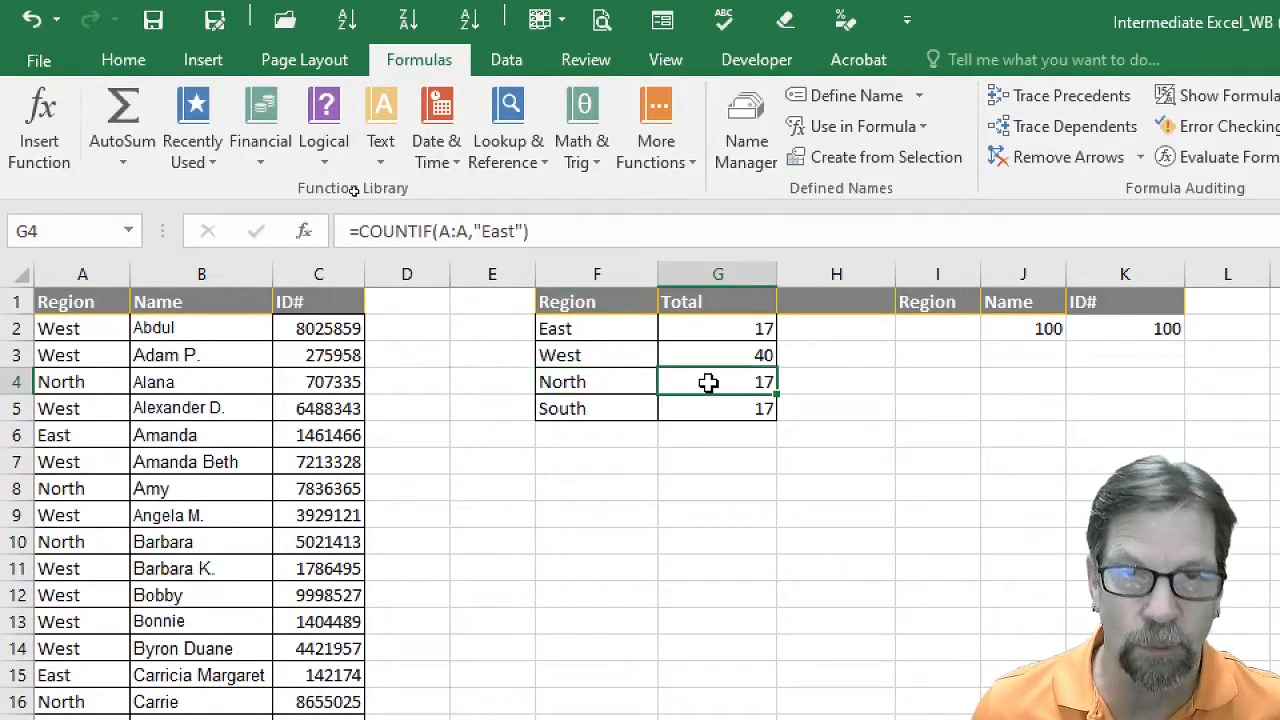
click(708, 408)
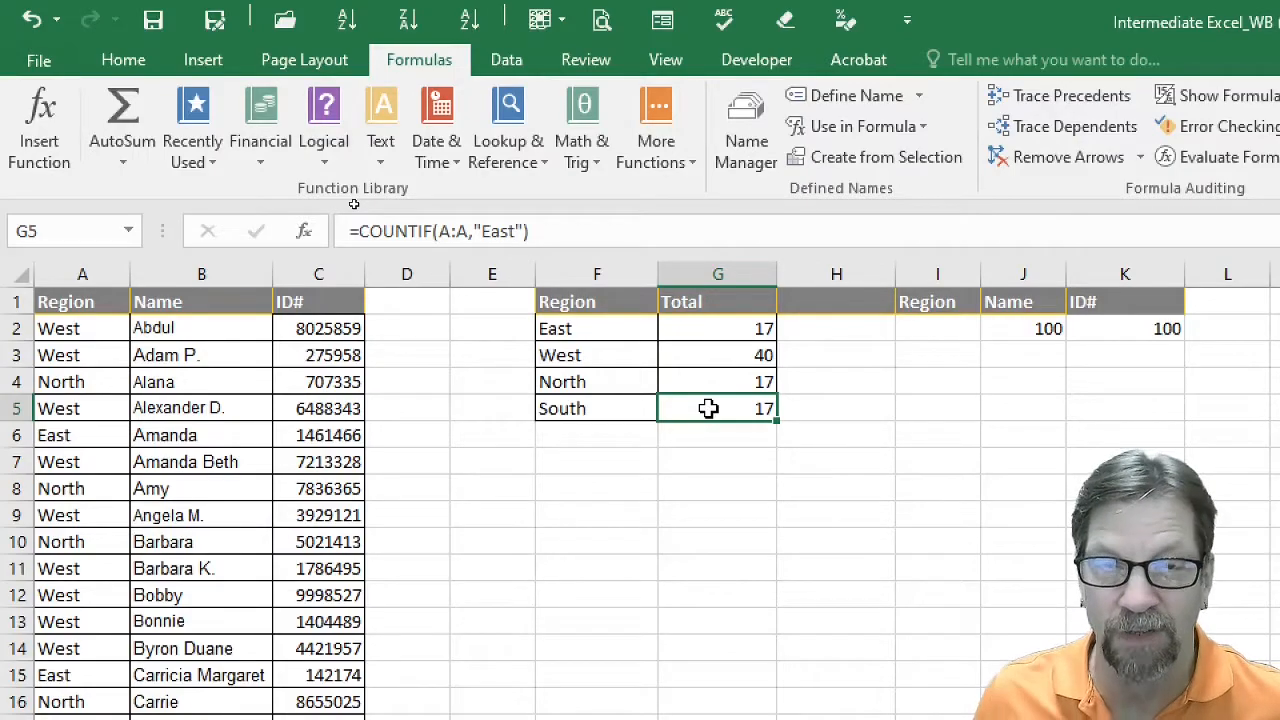
click(728, 328)
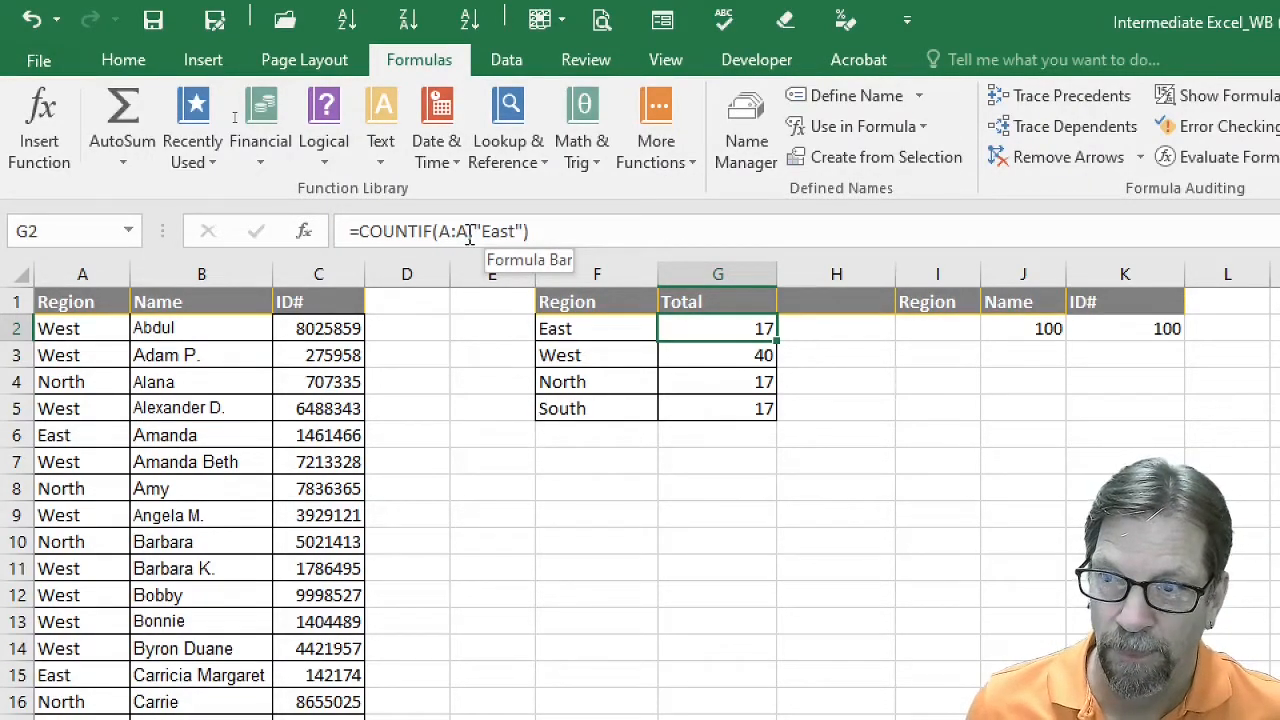
click(474, 232)
drag(474, 232, 524, 232)
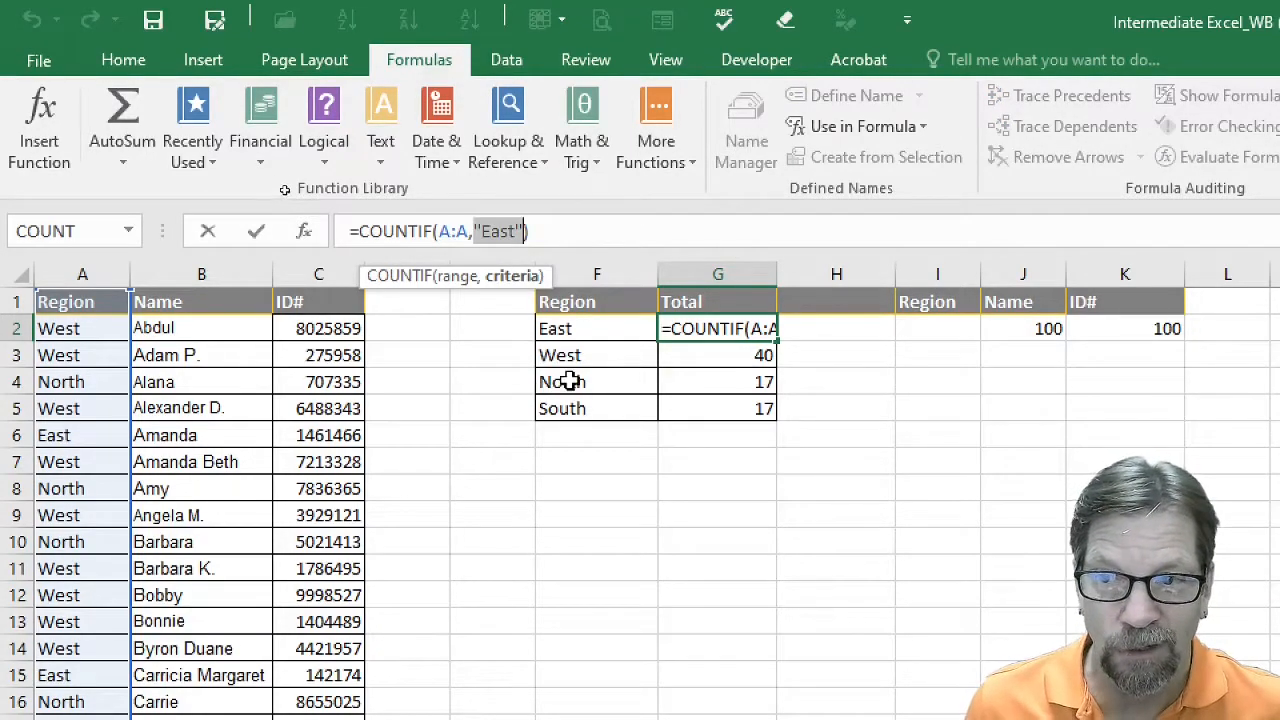
click(578, 328)
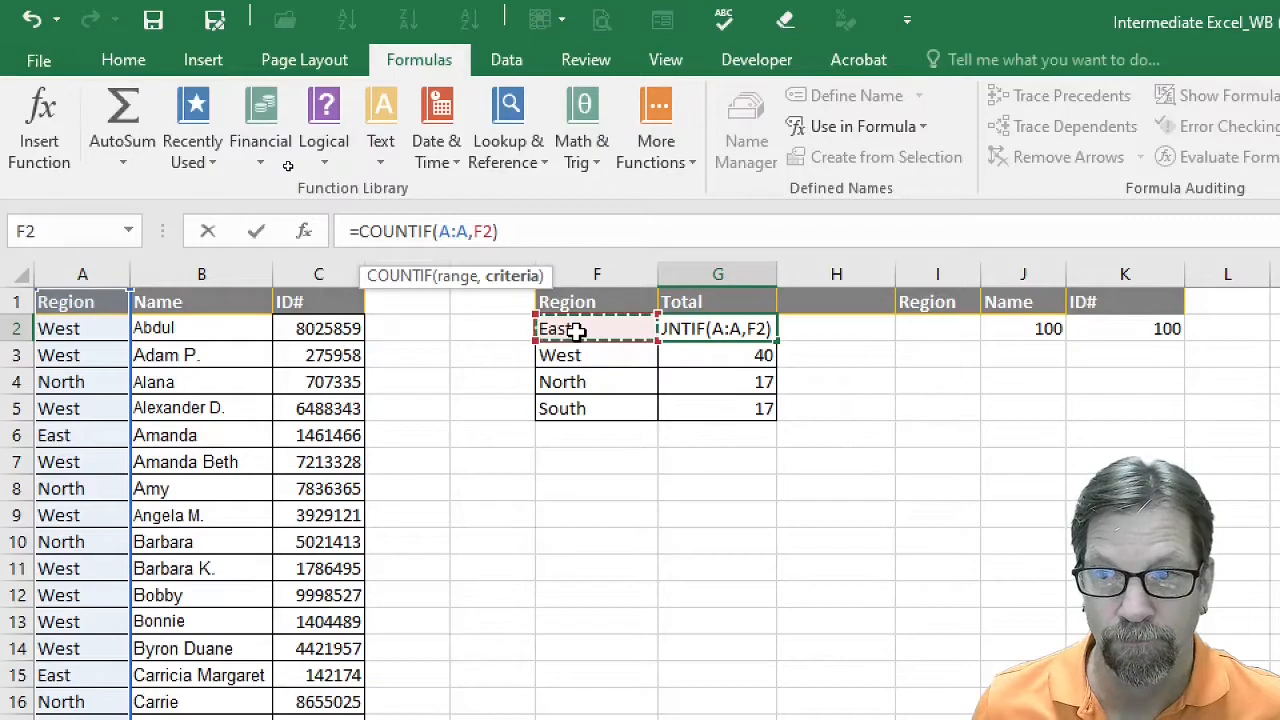
click(256, 232)
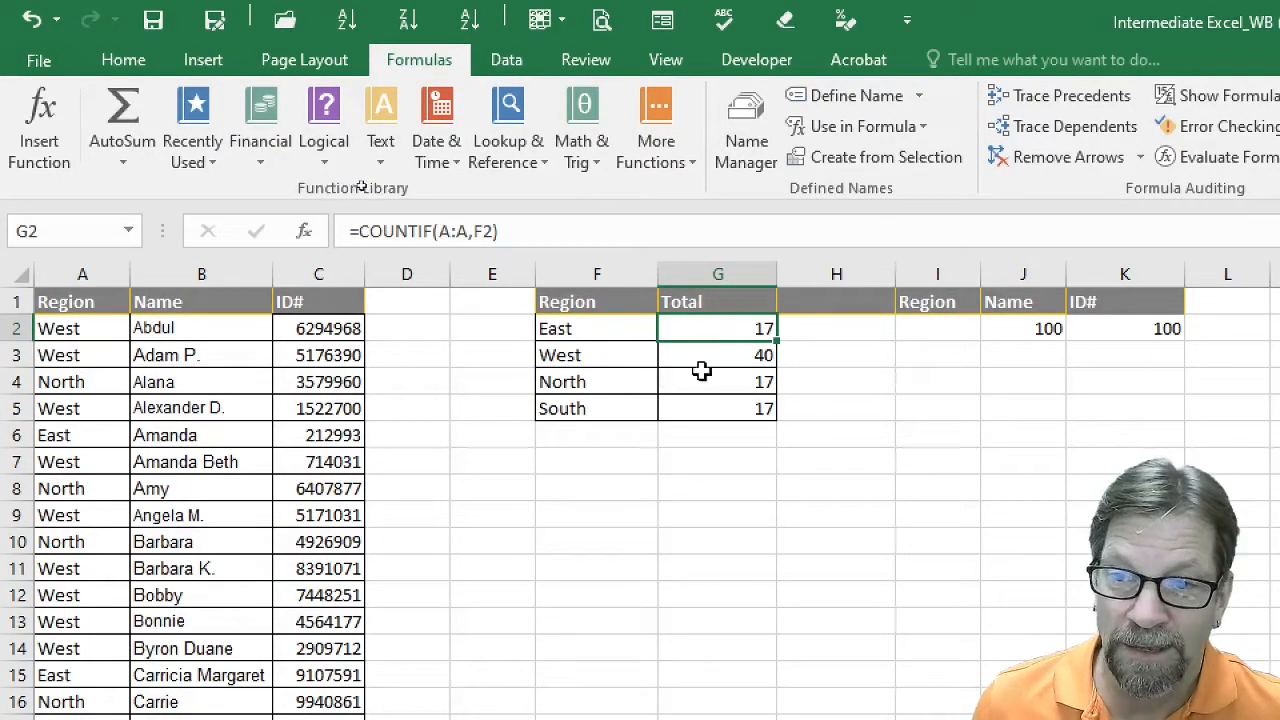
drag(775, 340, 775, 420)
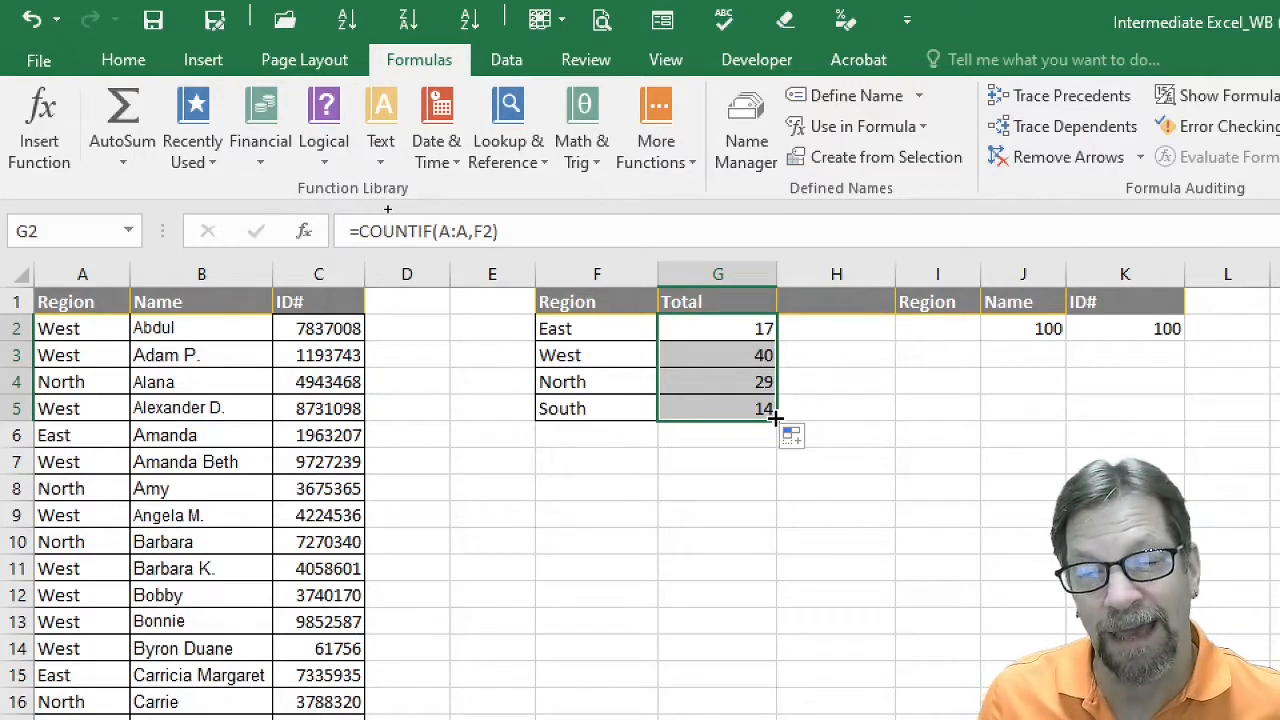
- Inspect the filled COUNTIF formulas in G3 through G5 and the criterion reference in G2
click(740, 355)
click(737, 382)
click(738, 409)
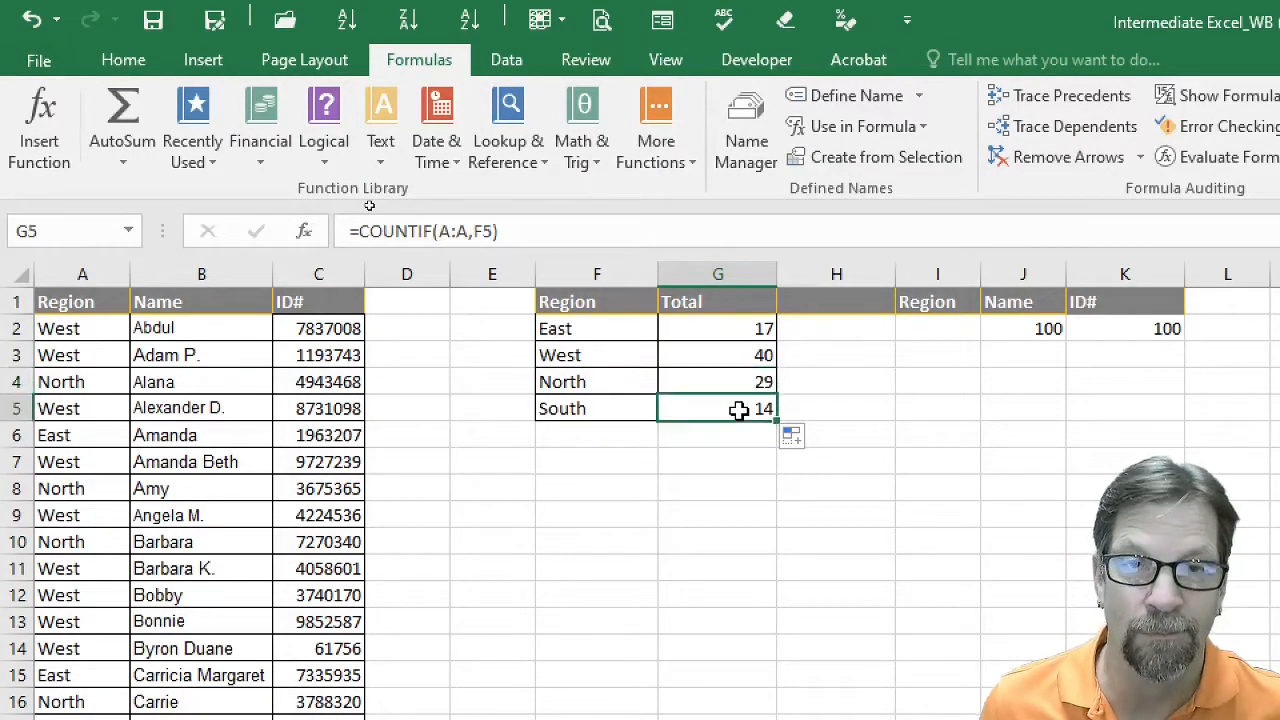
click(721, 328)
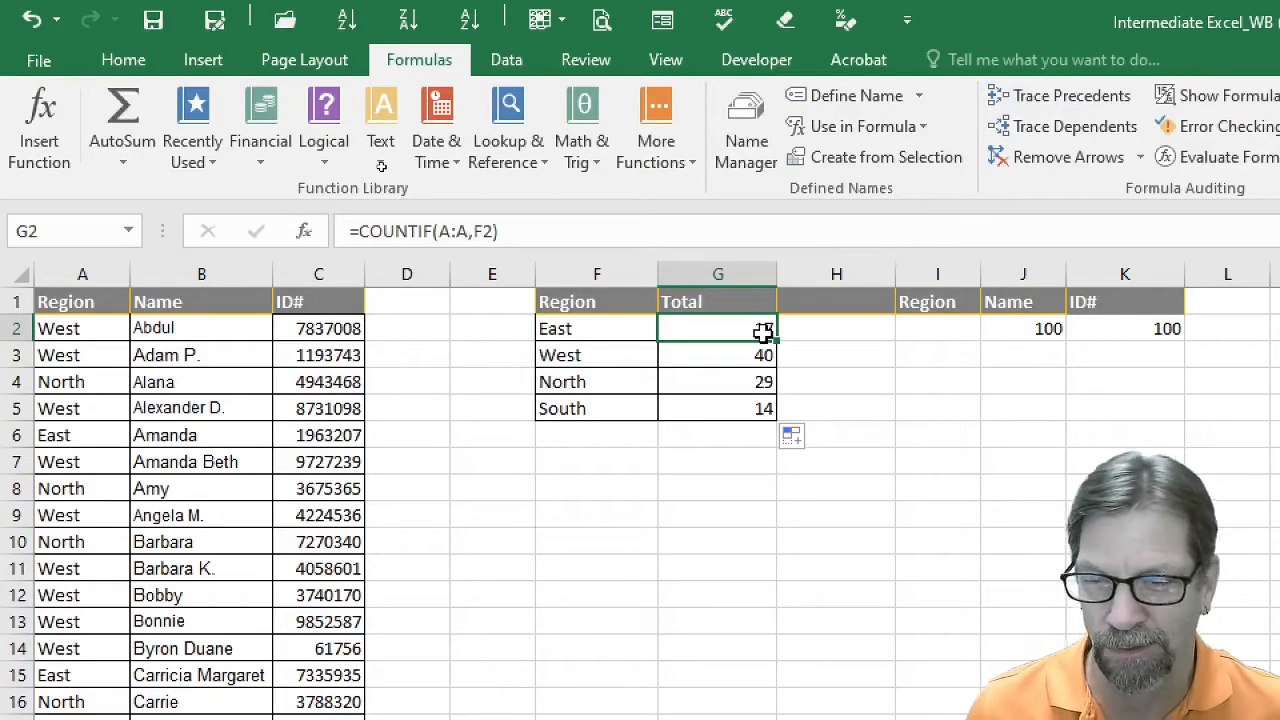
click(485, 231)
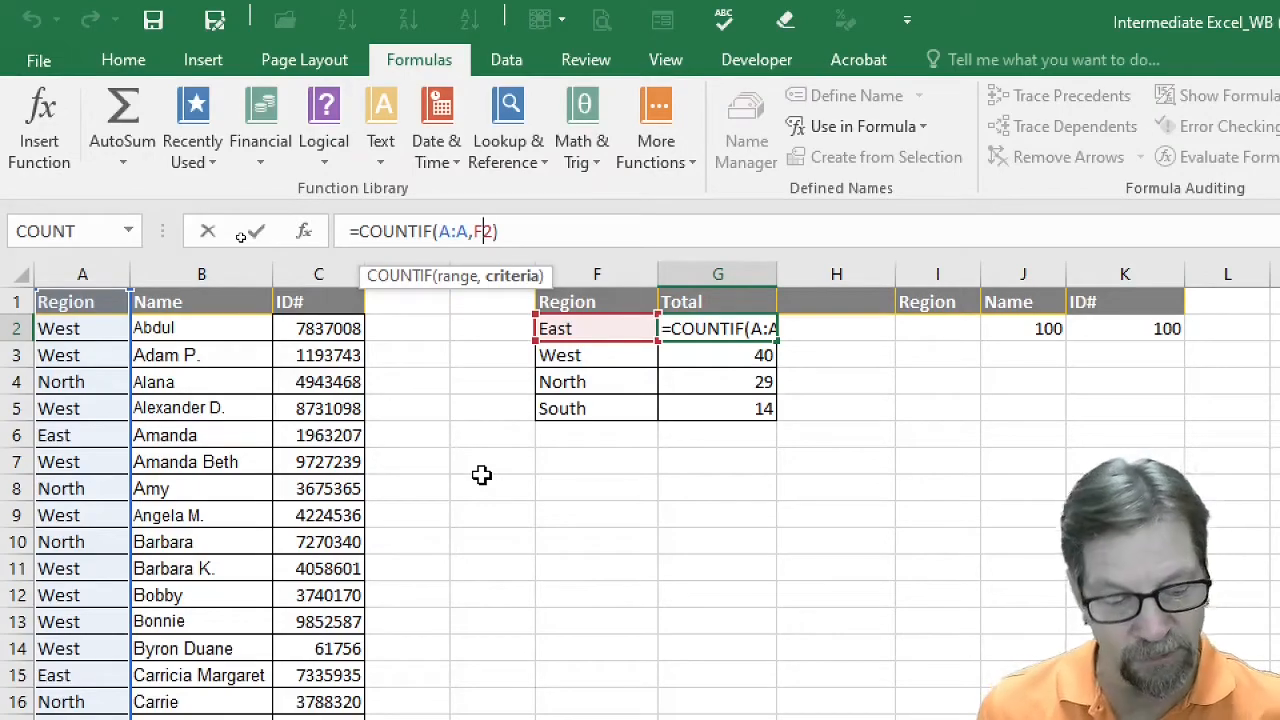
key(ctrl+Return)
- Compare the criterion references in the West, North and South totals with their matching region labels
click(744, 355)
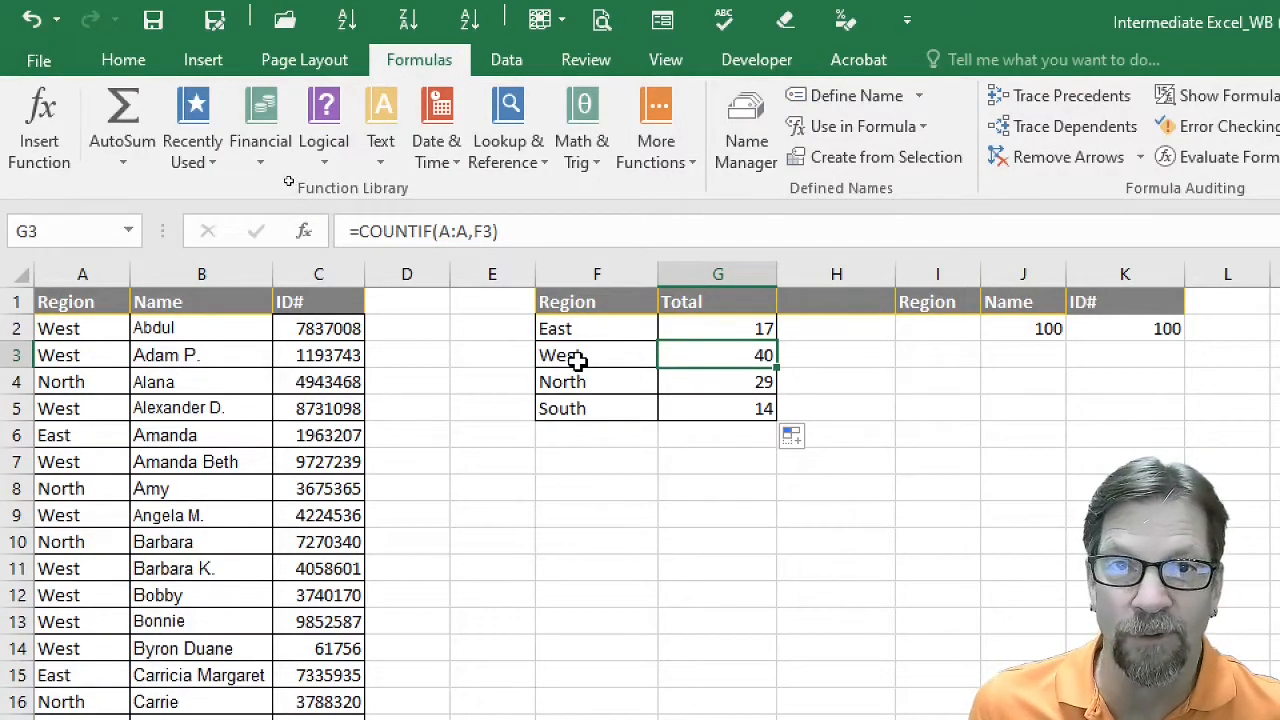
click(713, 387)
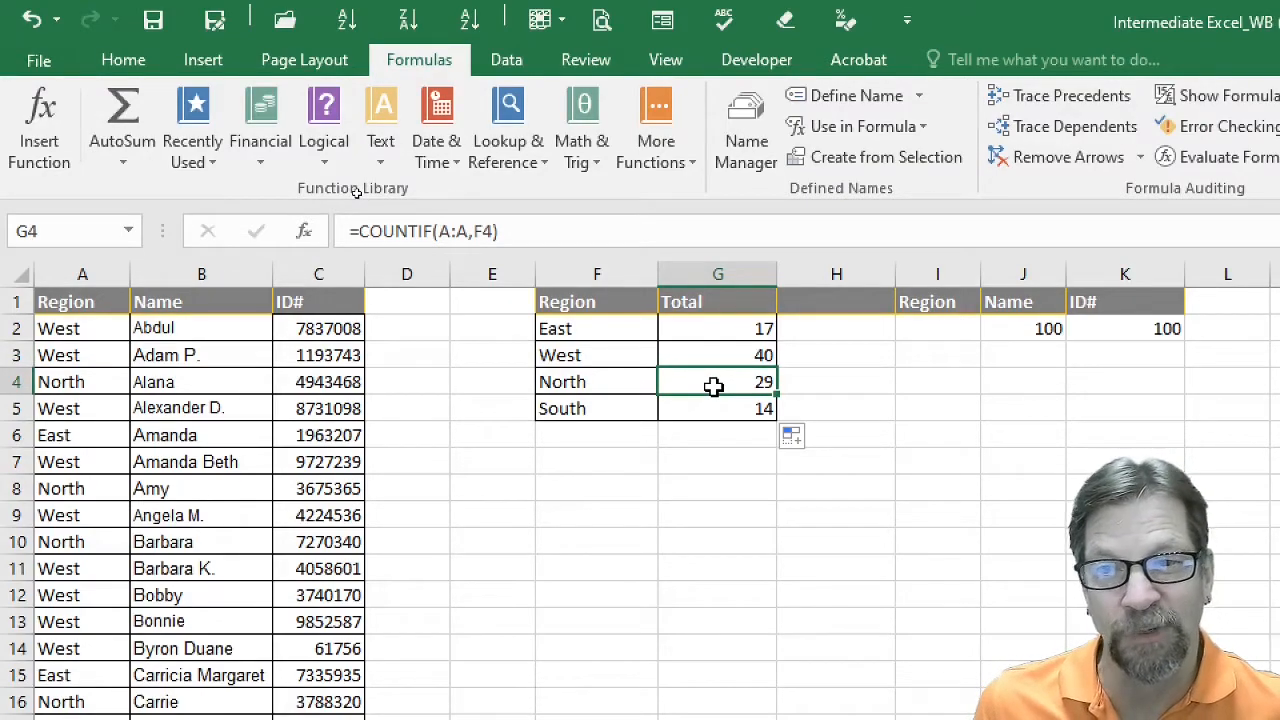
click(603, 382)
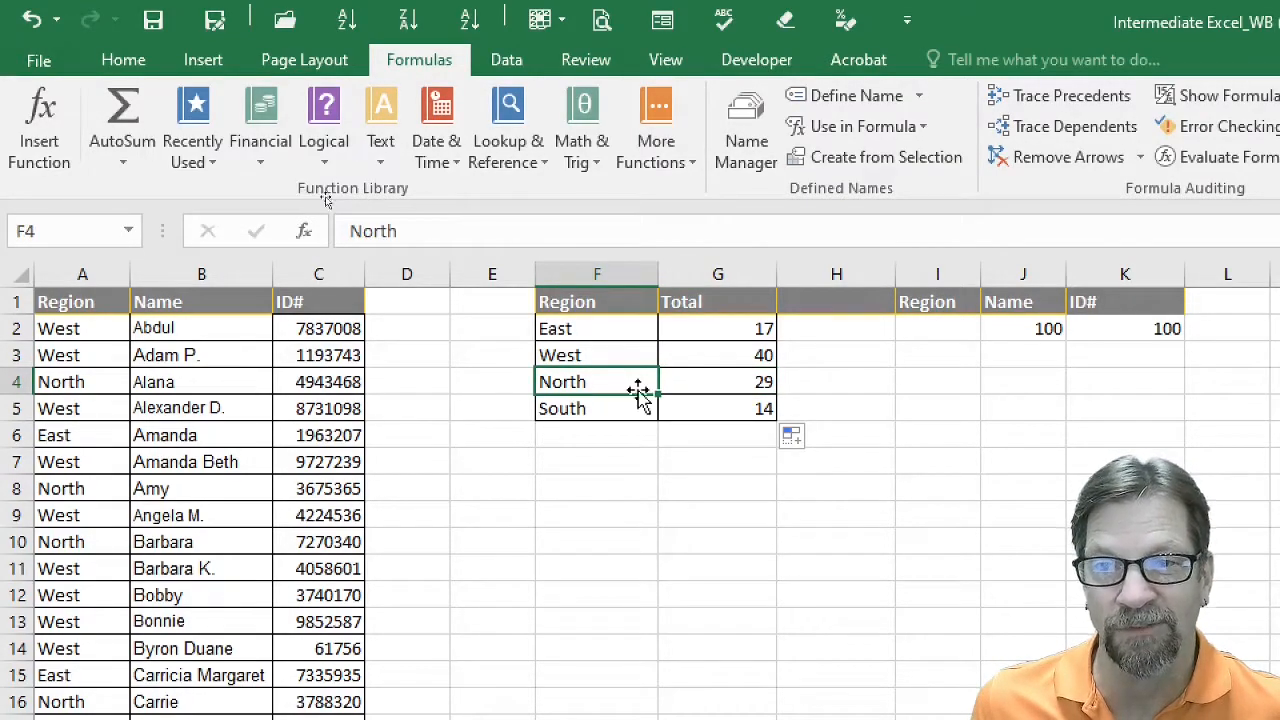
click(727, 415)
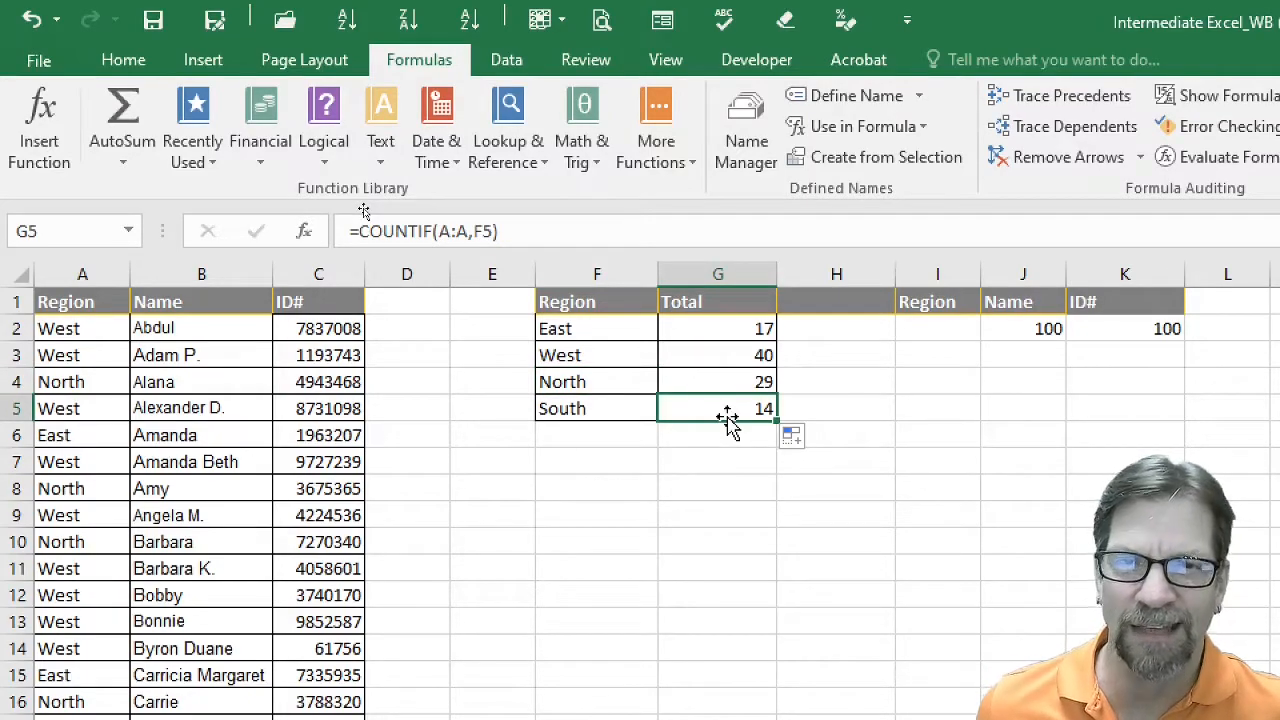
click(611, 408)
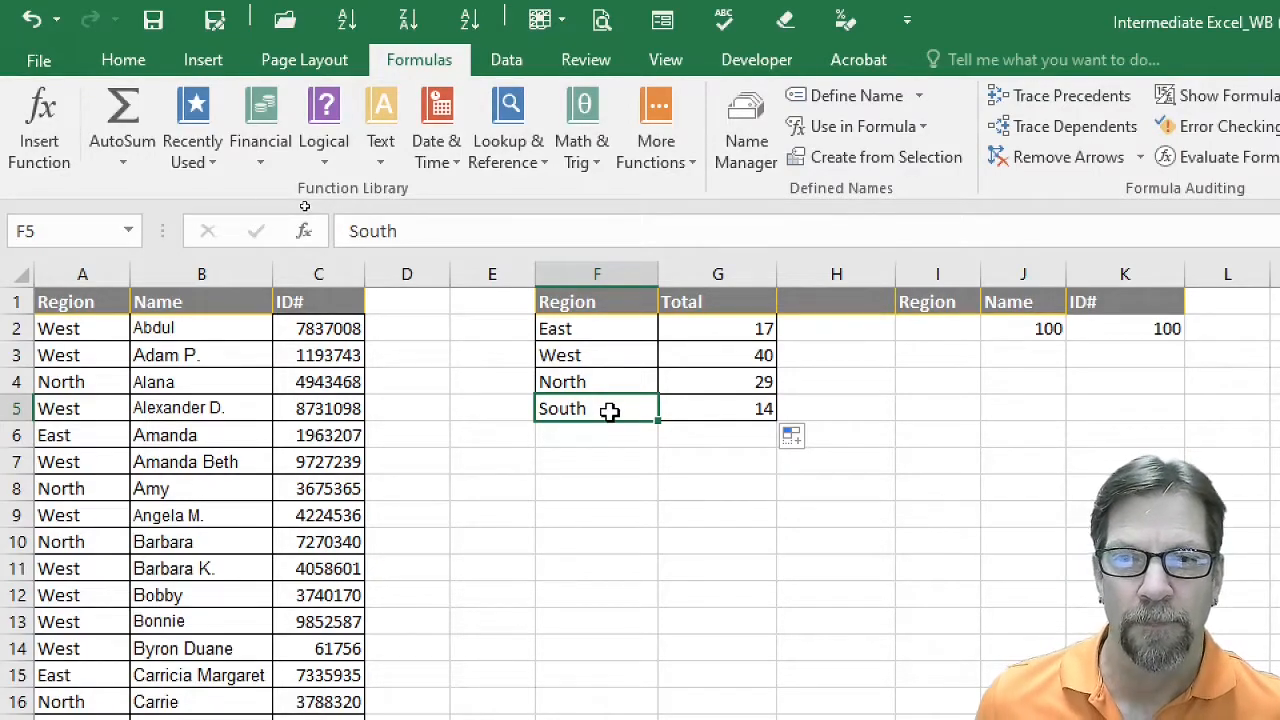
click(716, 415)
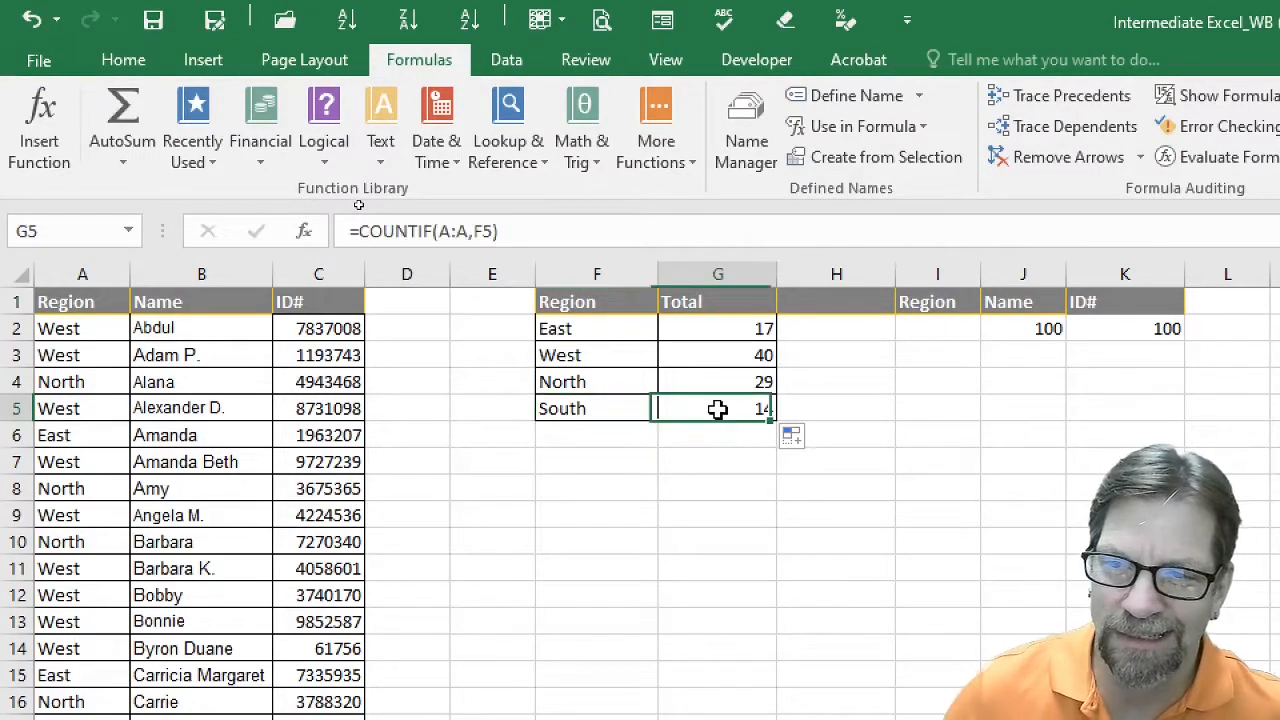
click(719, 358)
click(719, 325)
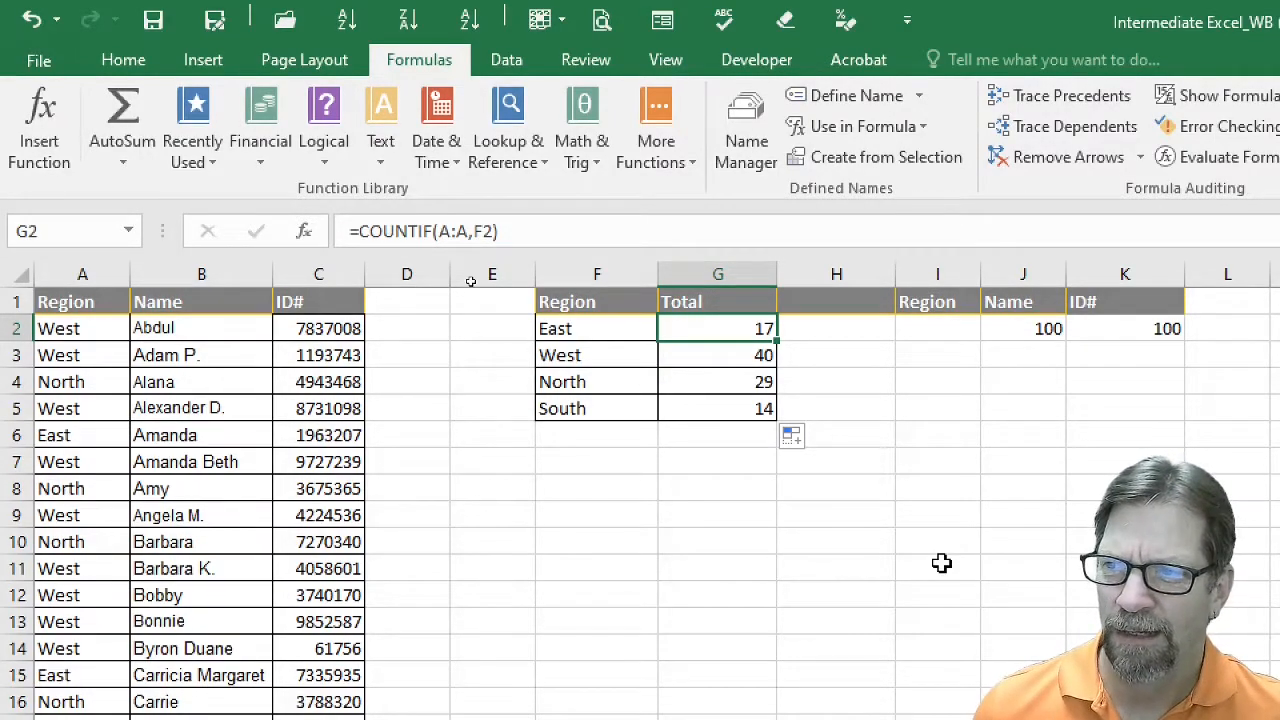
- Review the COUNT formula under ID#, the COUNTA formula under Name and the COUNTIF formula for East
scroll(1040, 486, right, 1)
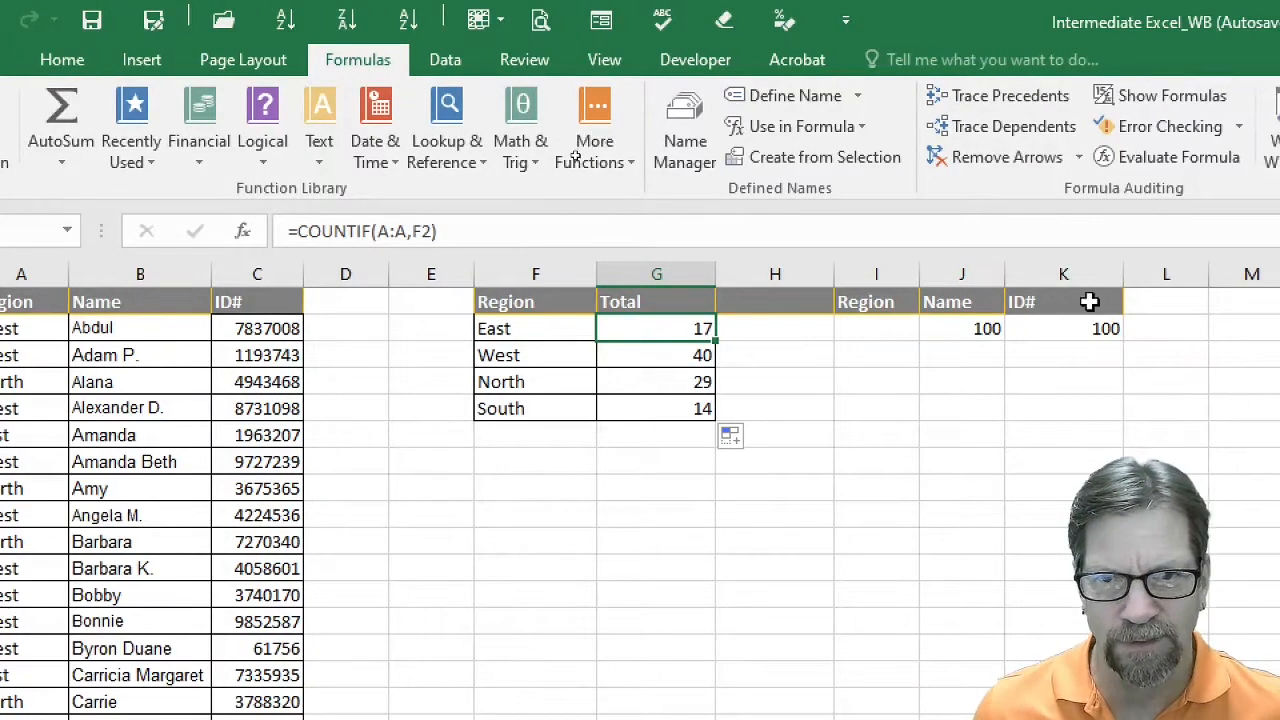
click(1077, 327)
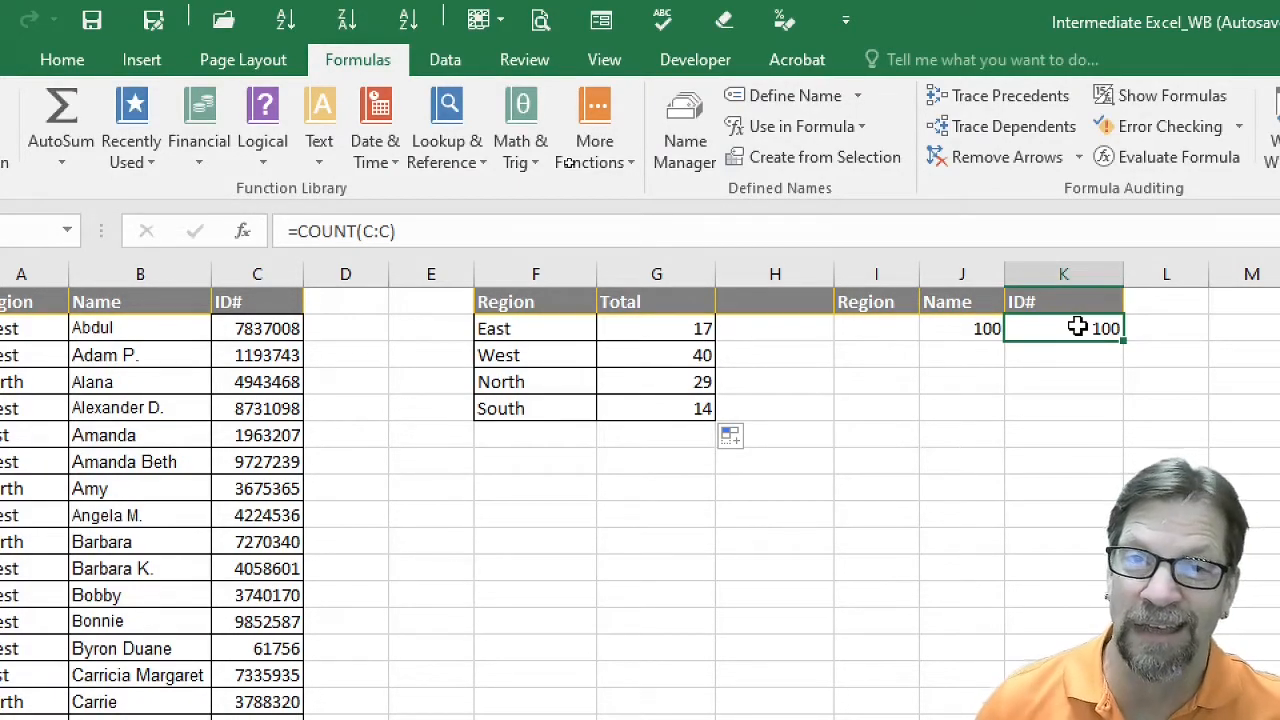
click(960, 329)
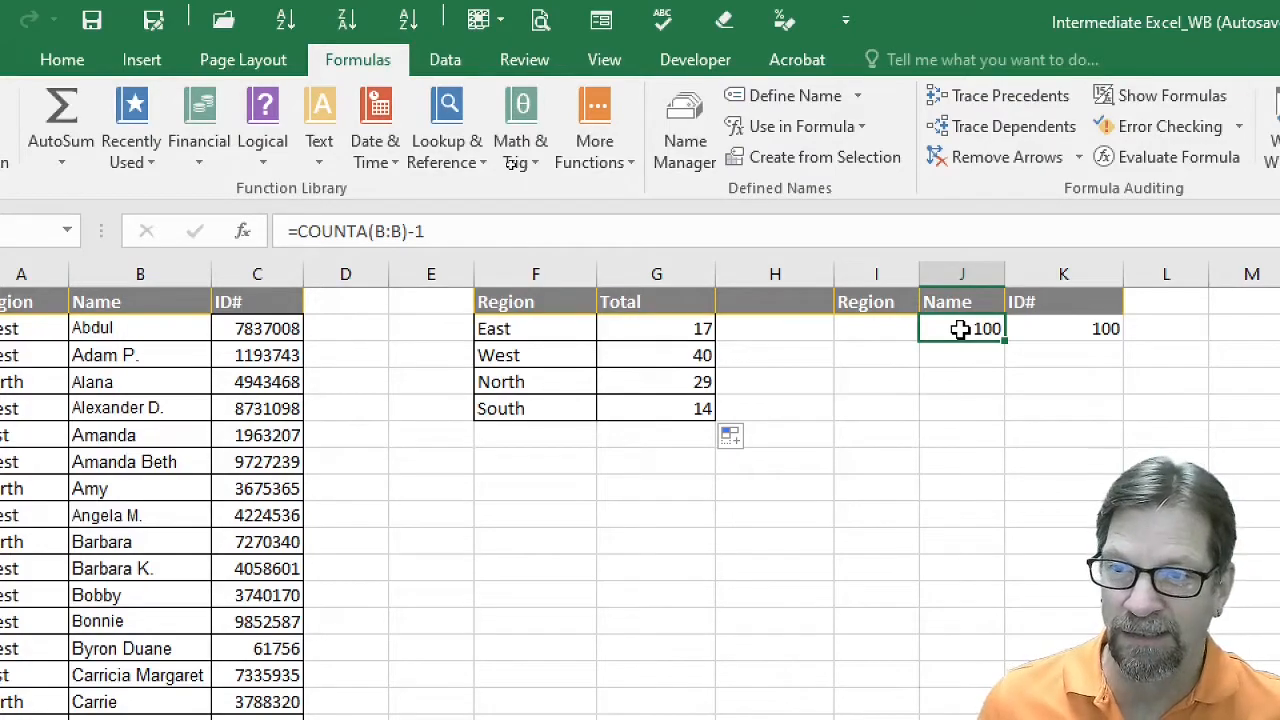
click(666, 328)
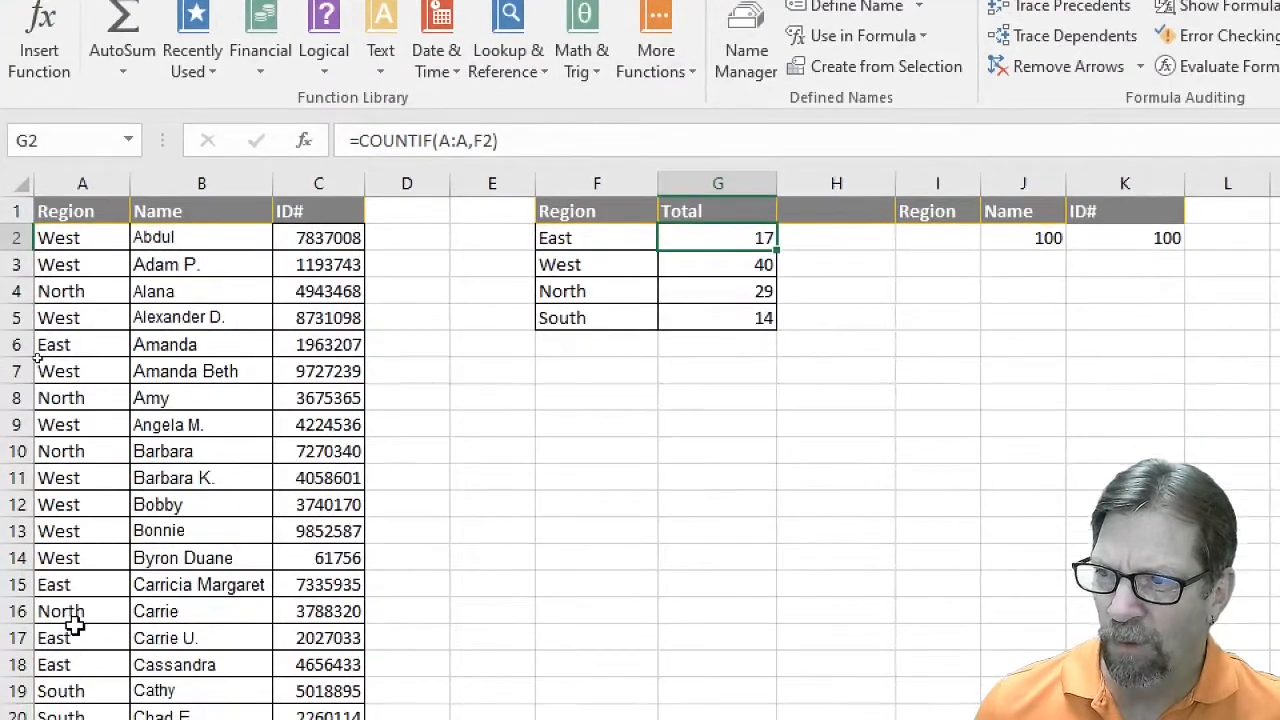
- Clear the name in cell B72 of the data list
scroll(18, 668, down, 10)
scroll(341, 641, down, 5)
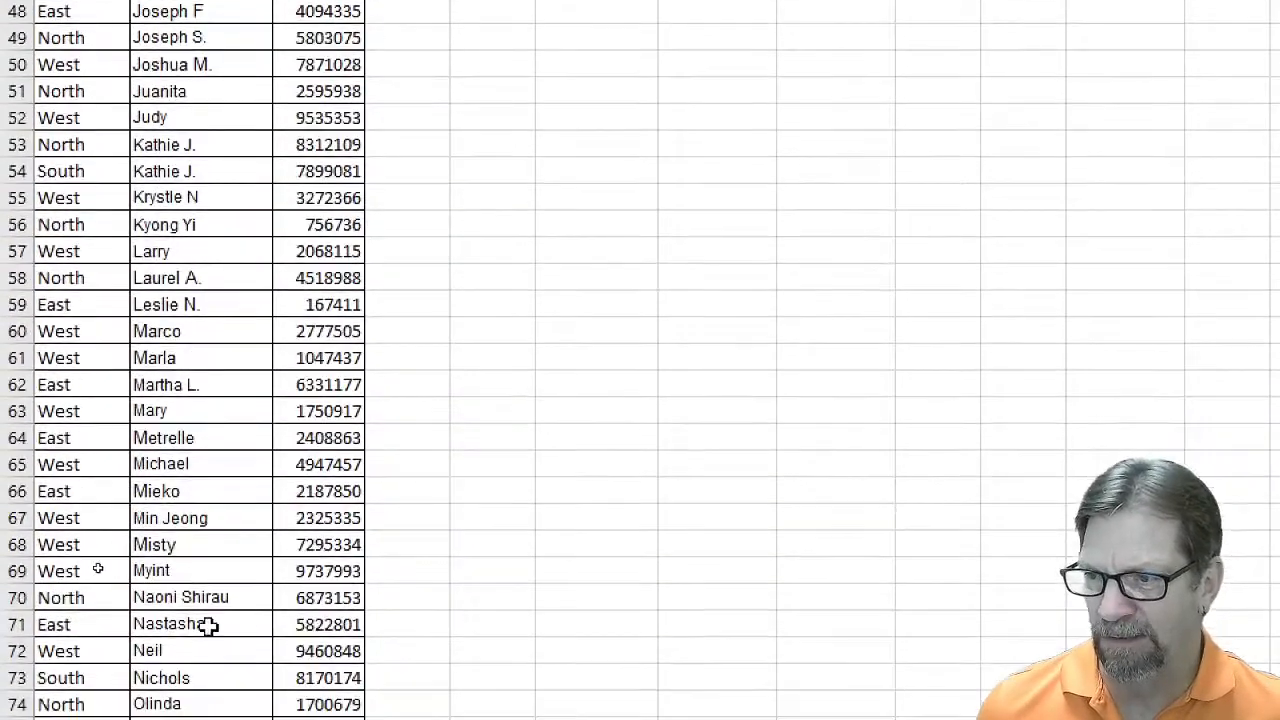
click(177, 626)
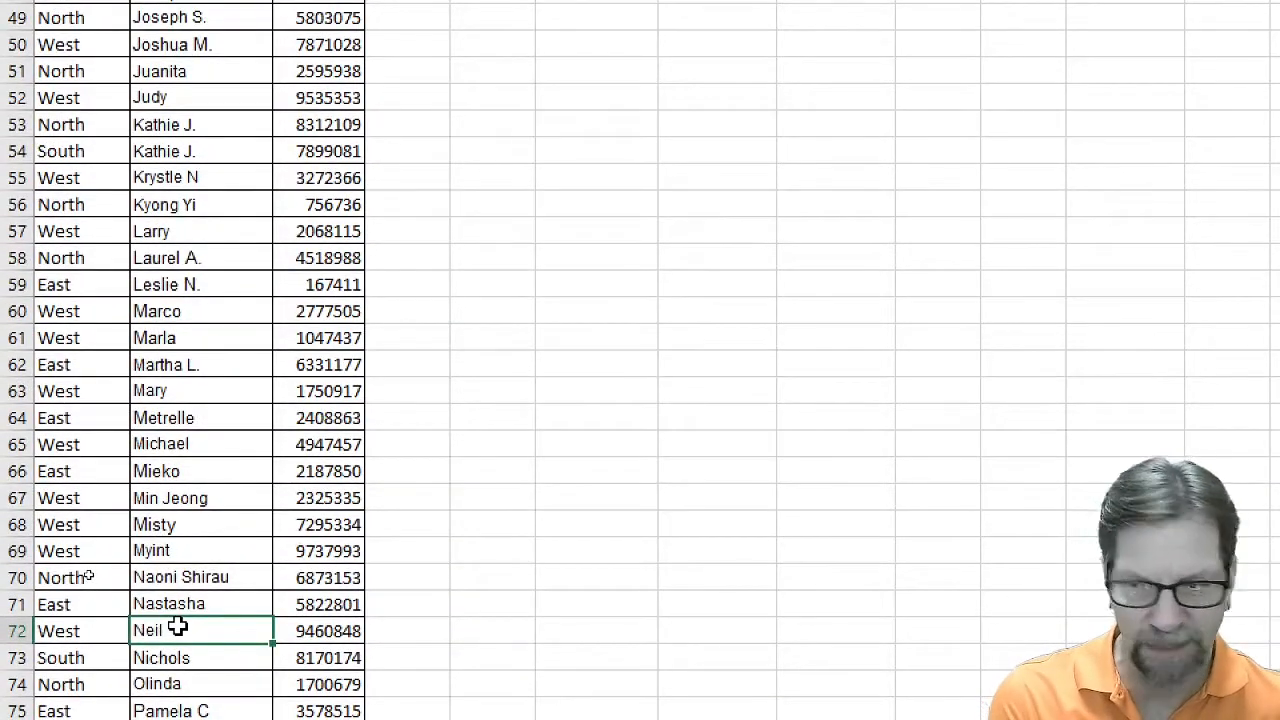
key(Delete)
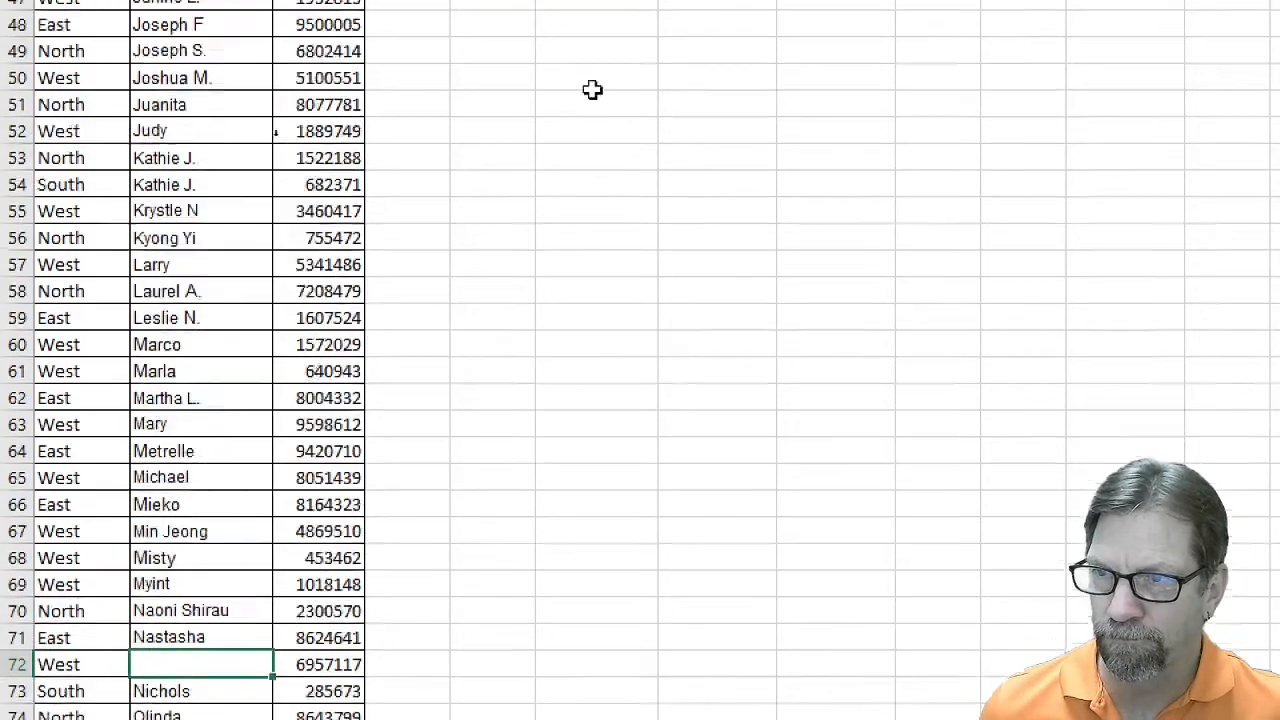
- Enter a COUNTBLANK formula for the whole Name column, B:B, in cell J3
scroll(786, 358, up, 13)
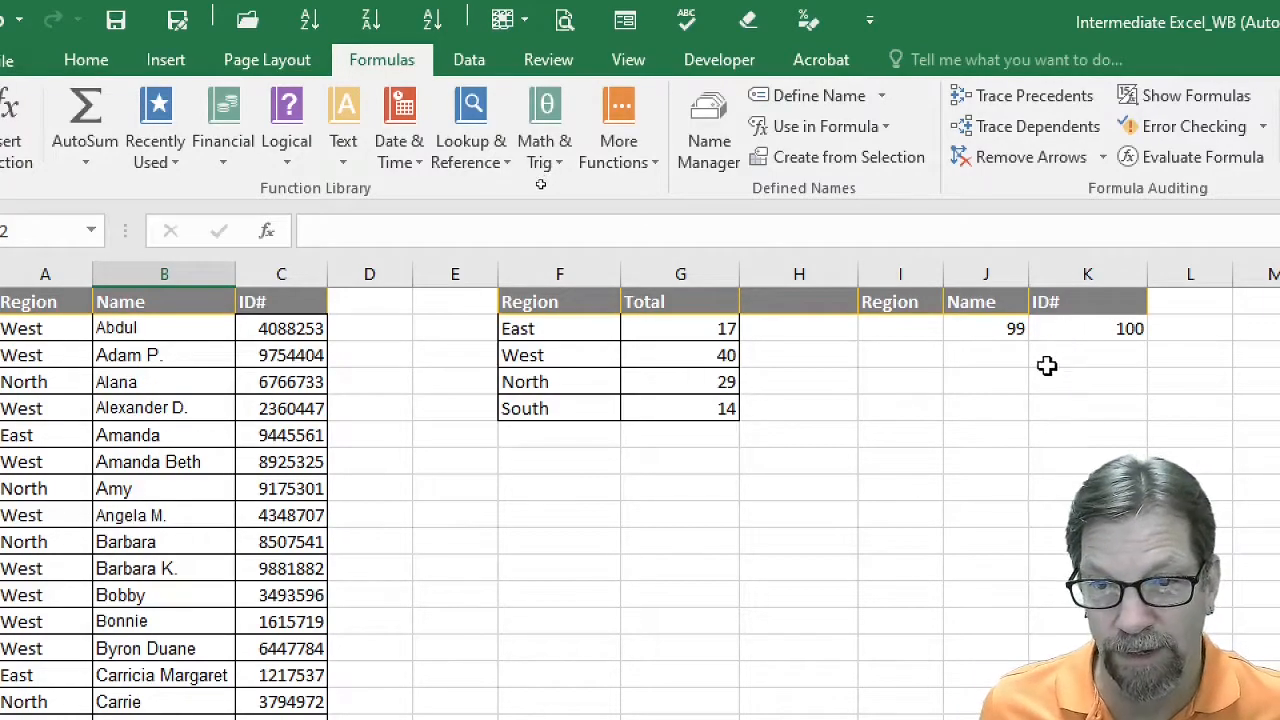
click(971, 357)
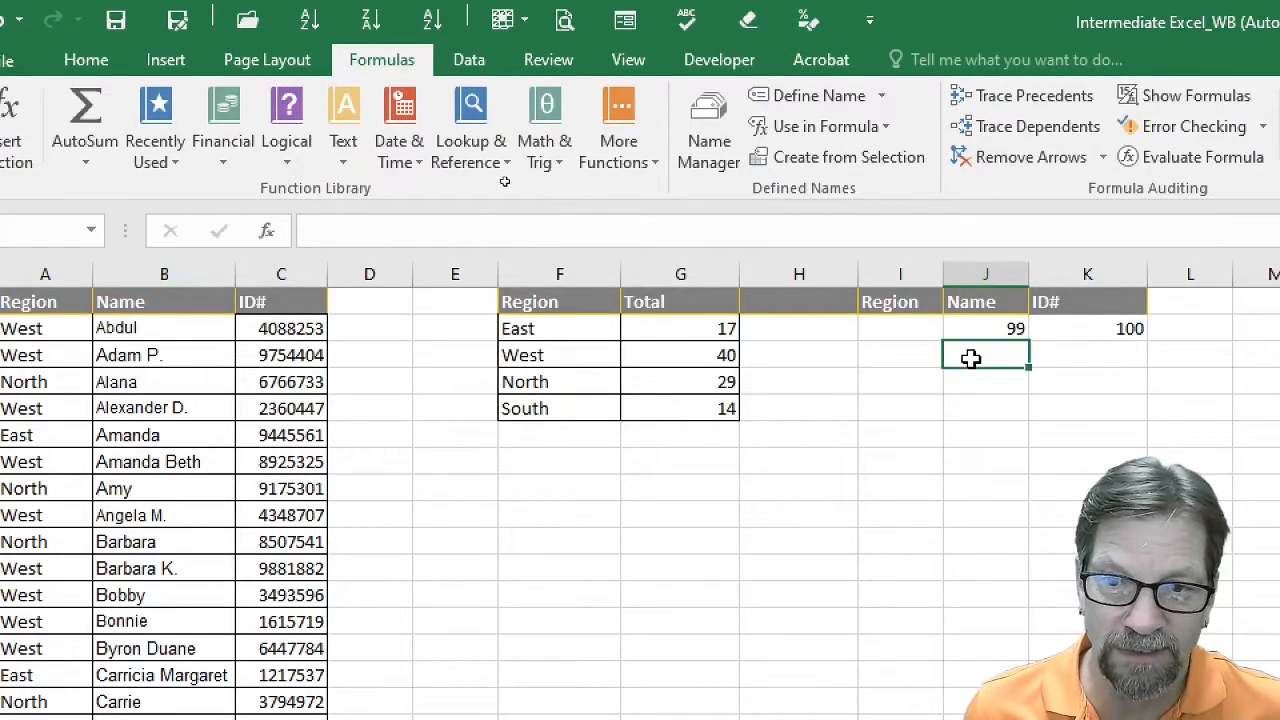
text(=cou)
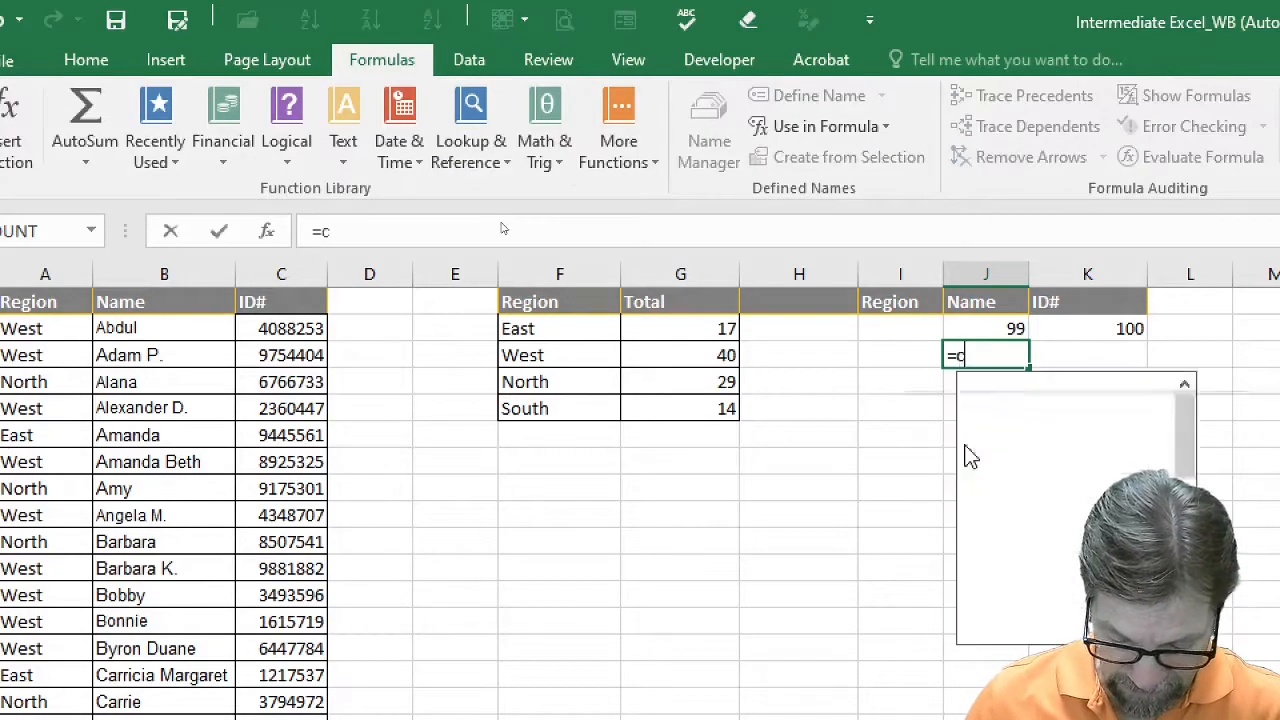
key(Down)
key(Down)
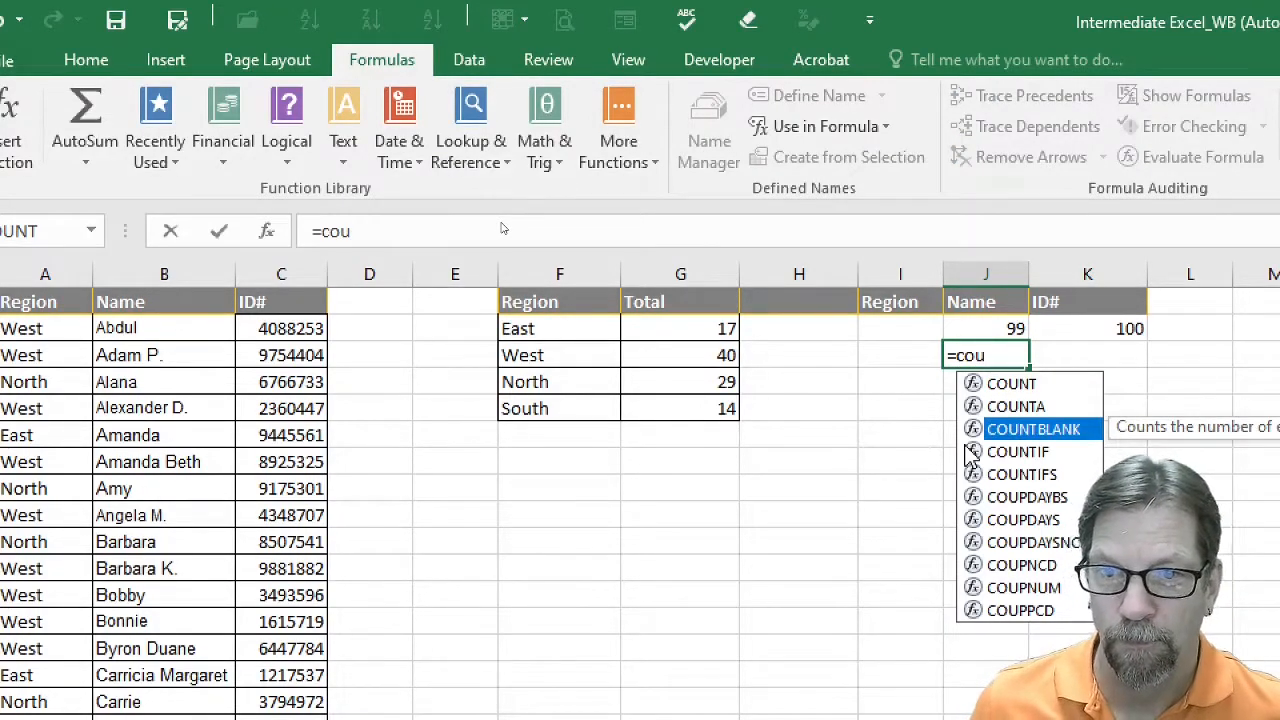
key(Tab)
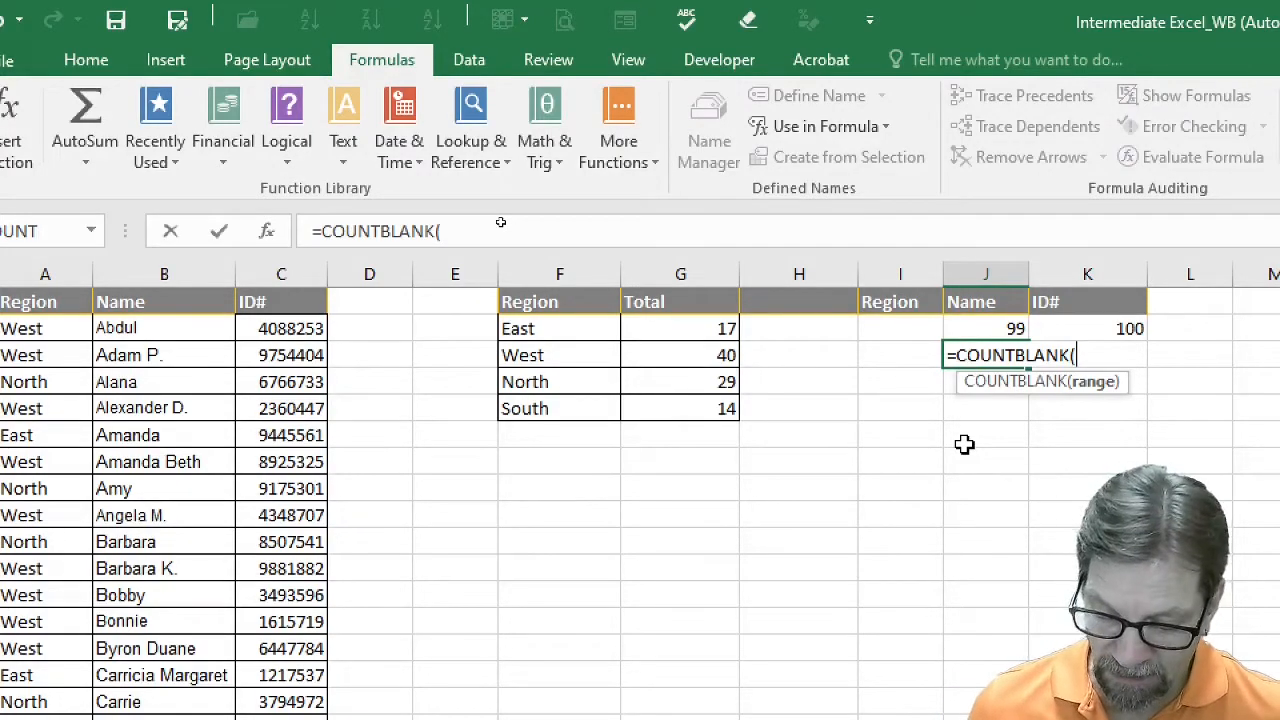
text(b:b)
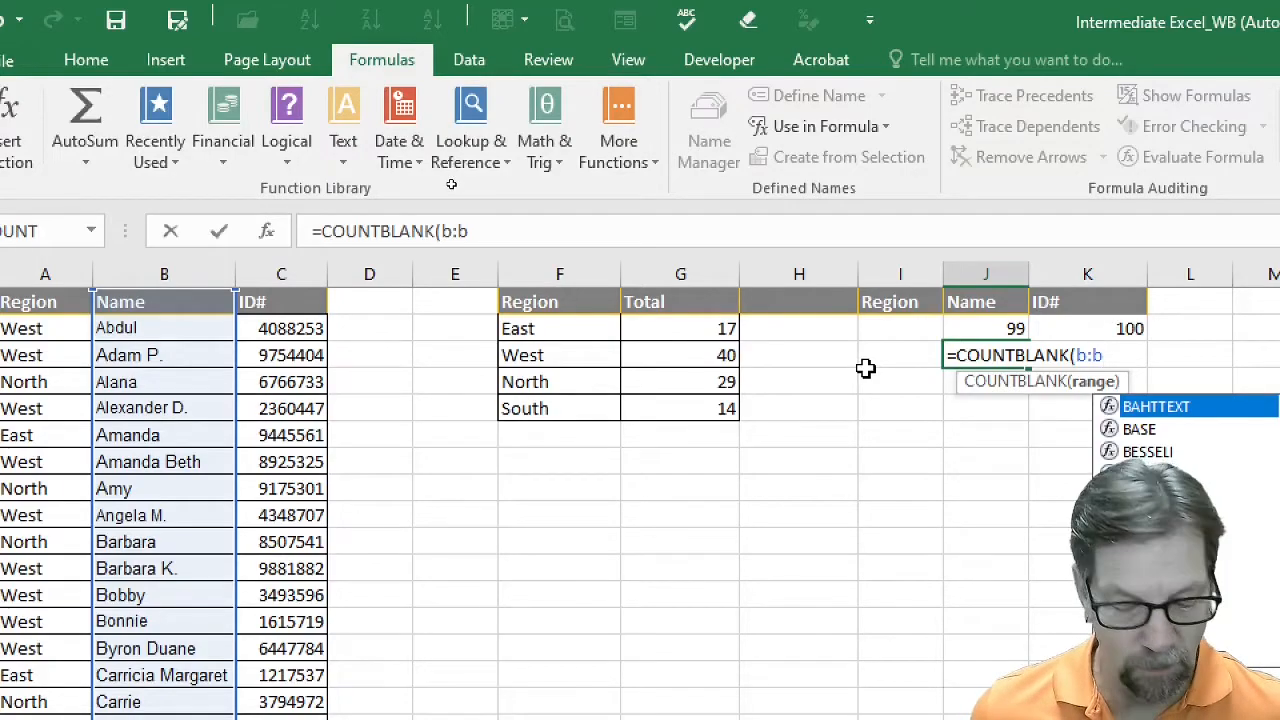
key(Escape)
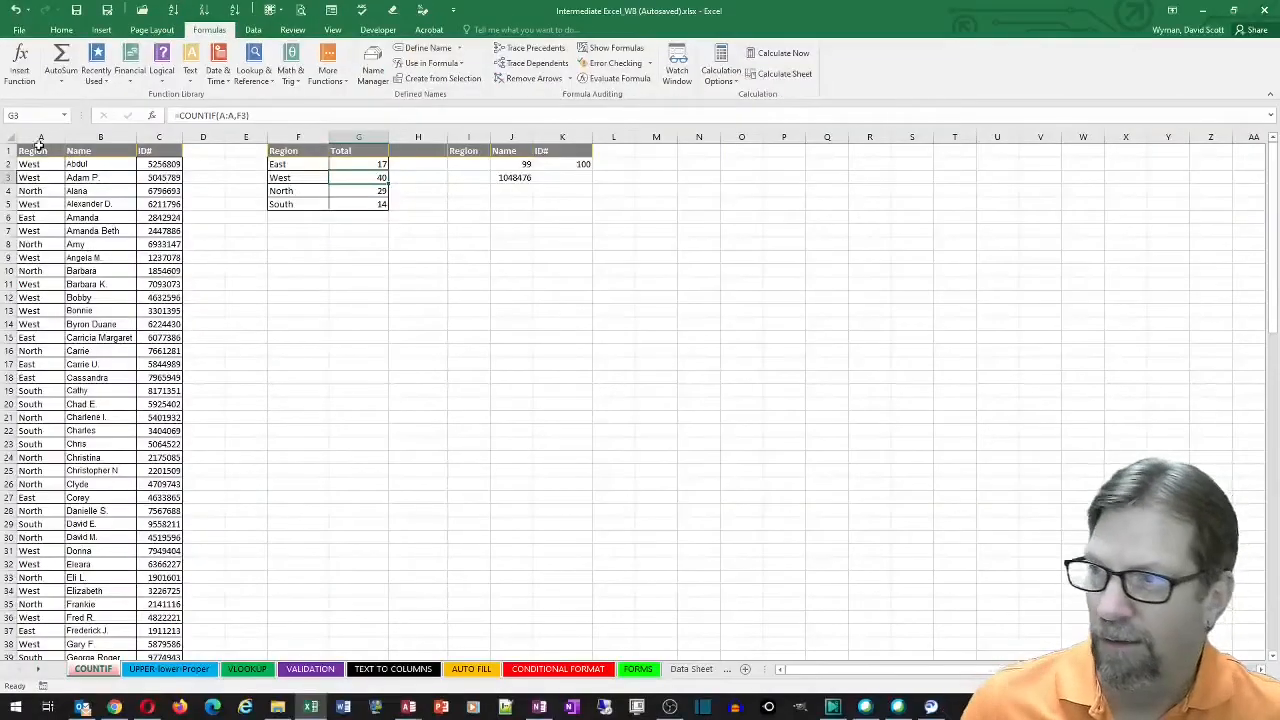
- Find the last row of the data list and limit the COUNTBLANK formula in J3 to the range B2:B101
click(68, 328)
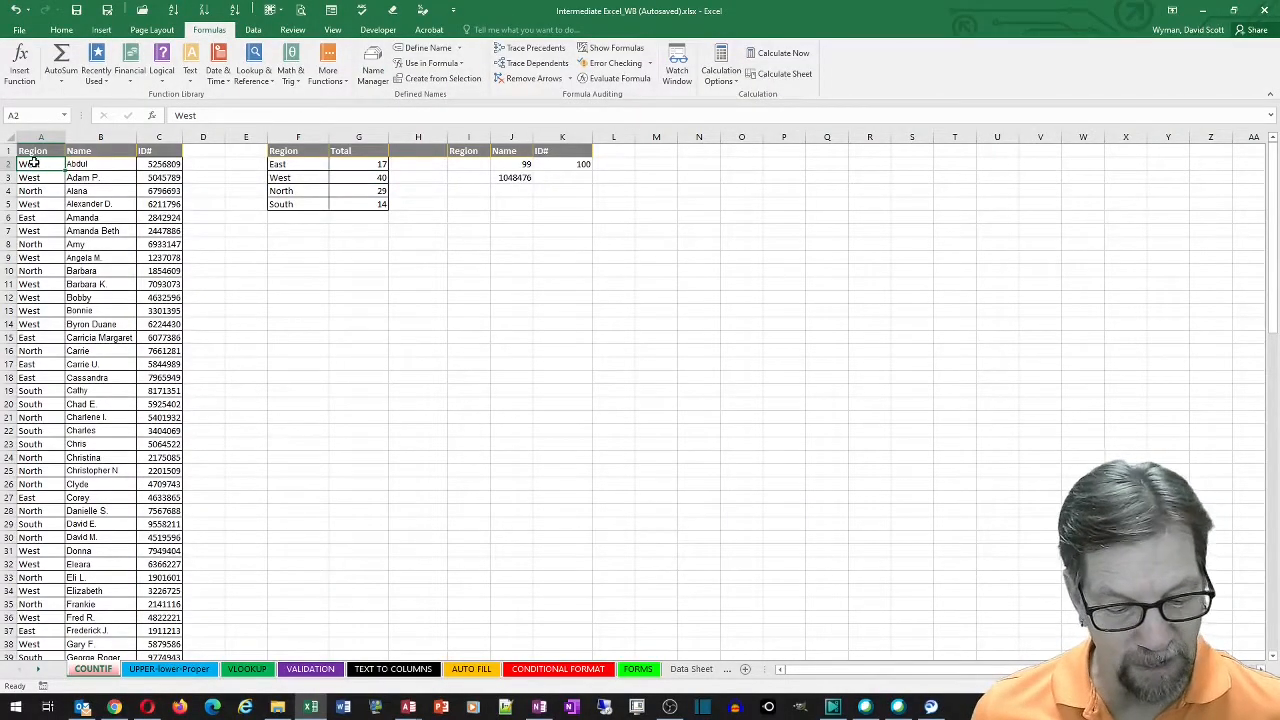
key(ctrl+End)
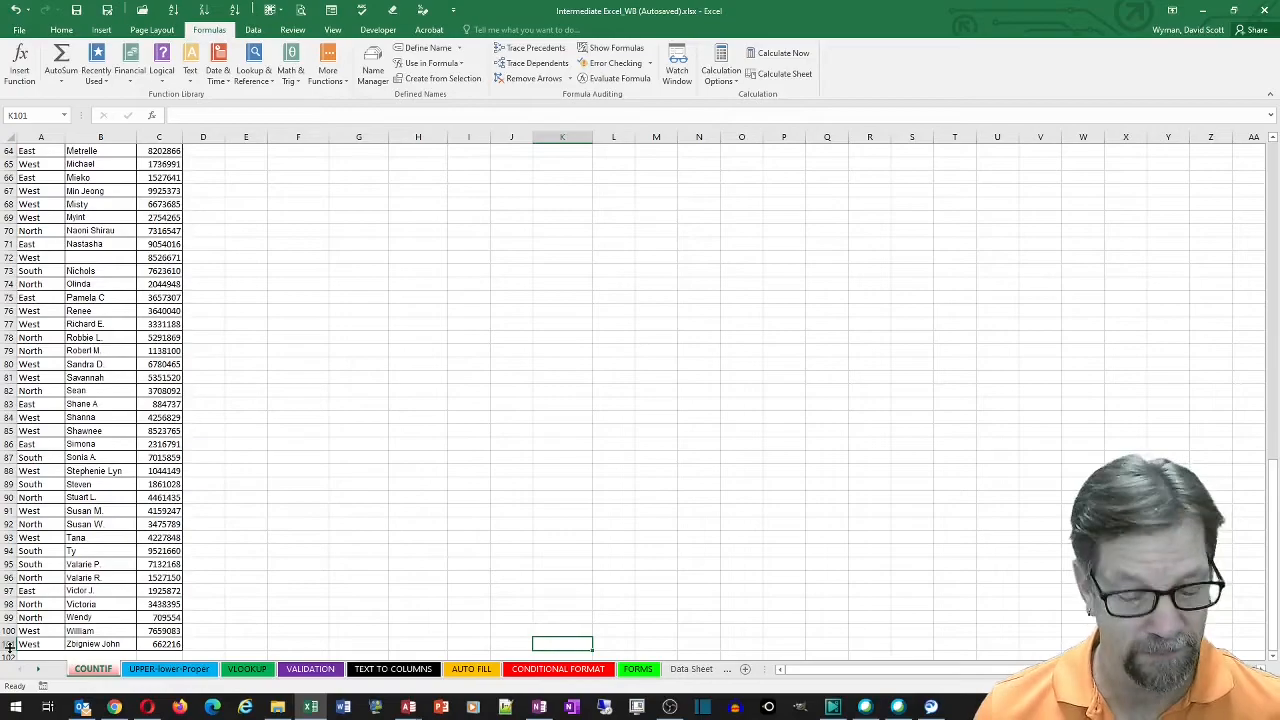
key(ctrl+Home)
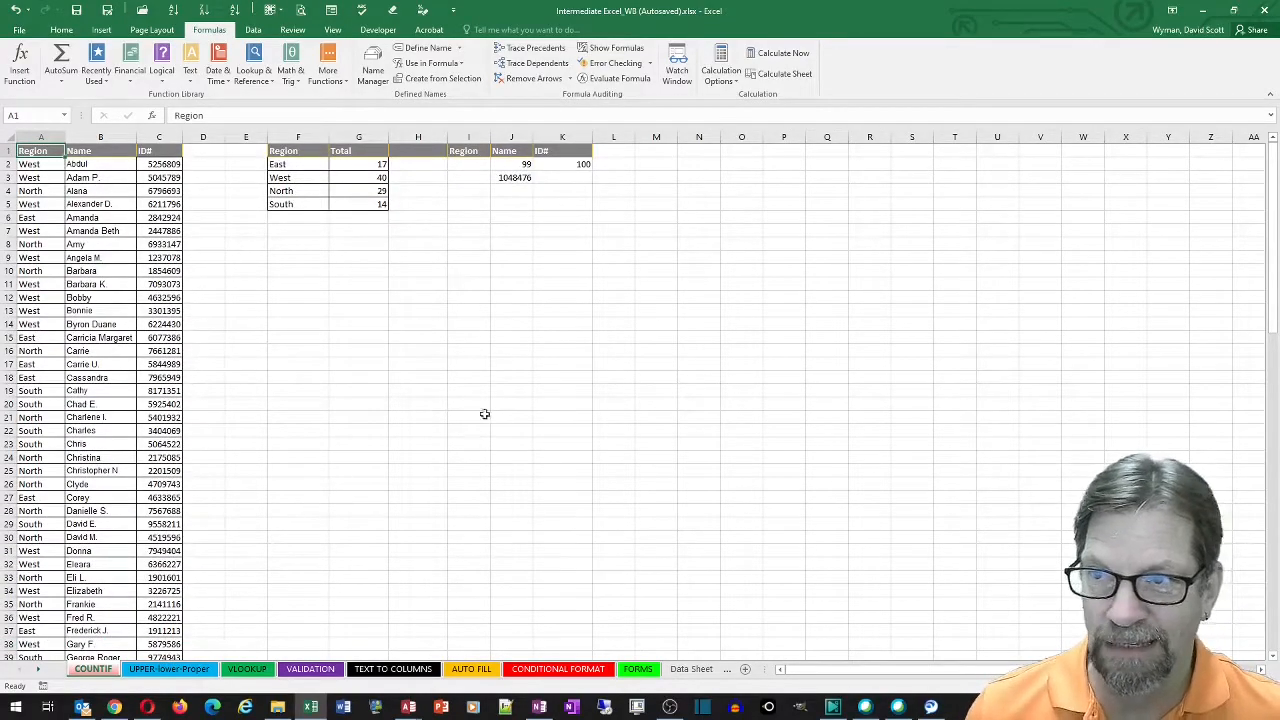
click(515, 178)
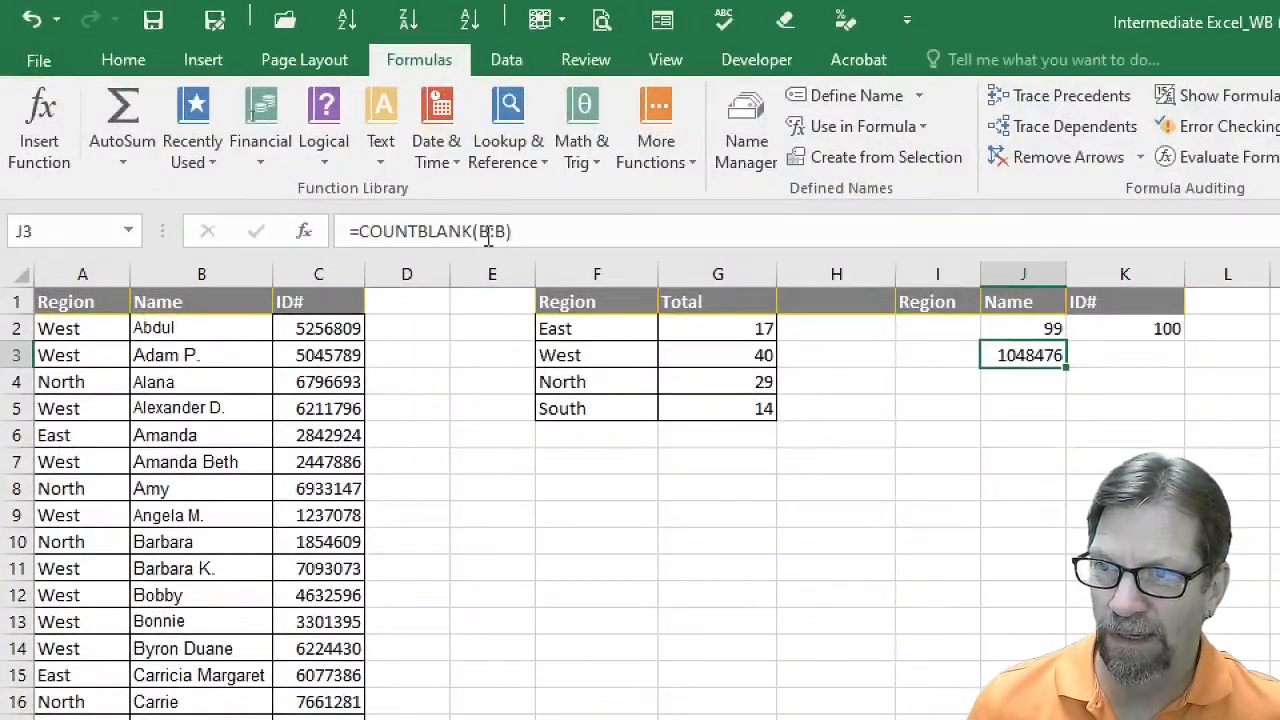
click(492, 231)
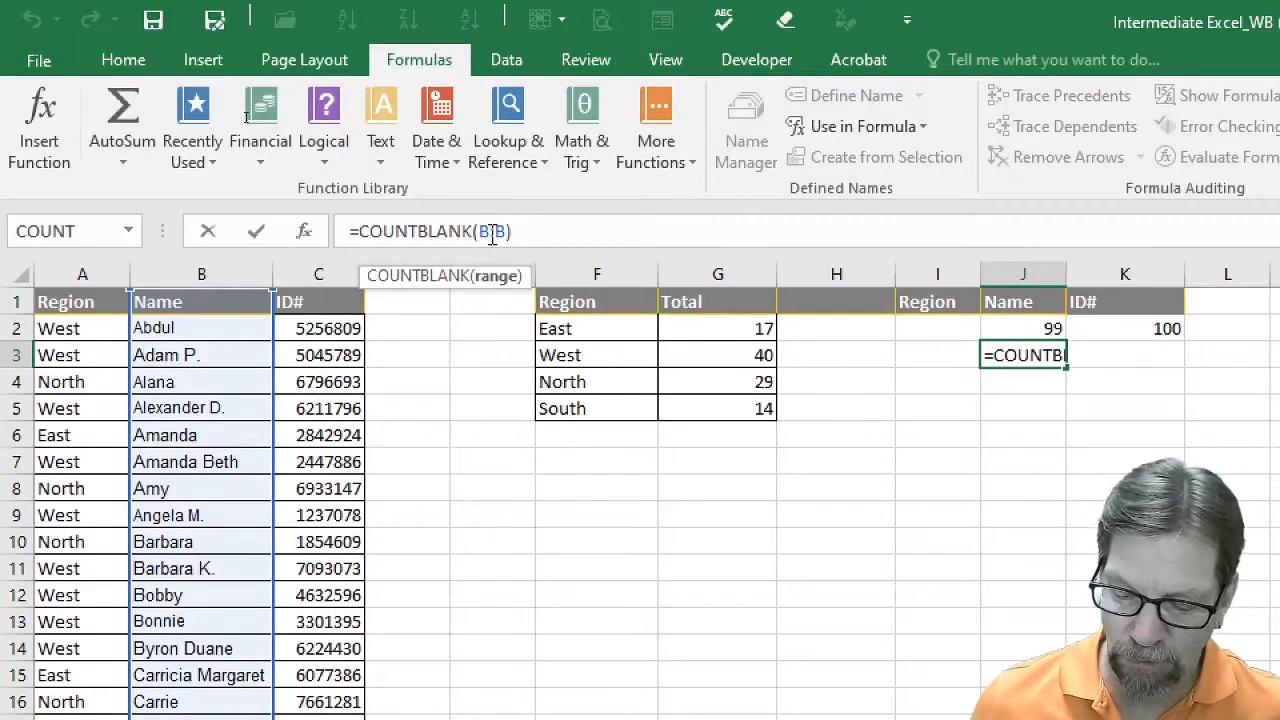
text(2)
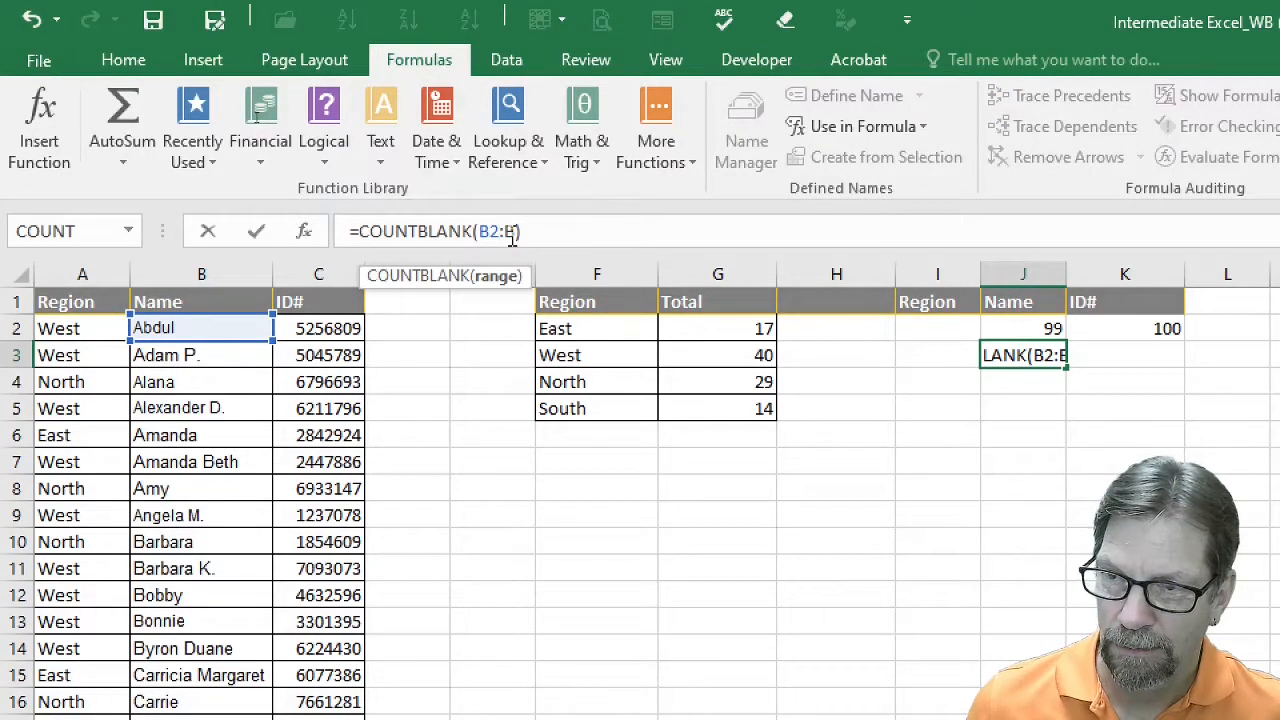
click(516, 231)
text(101)
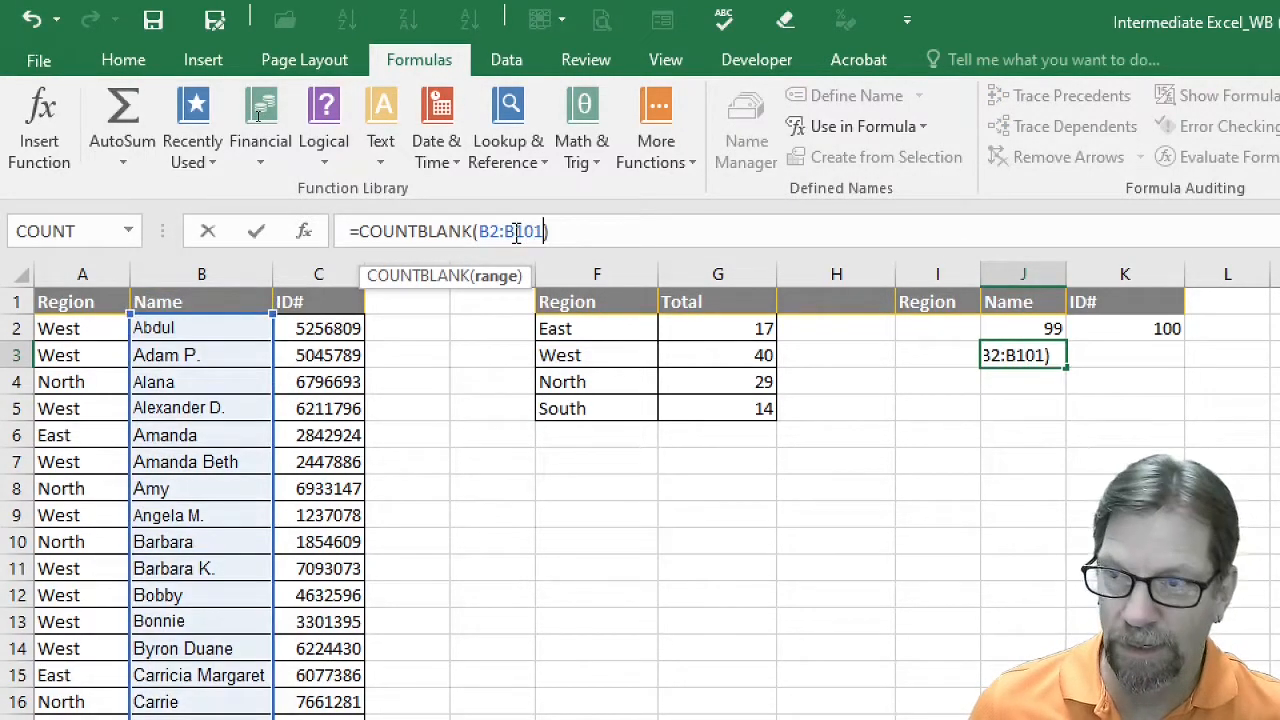
click(254, 234)
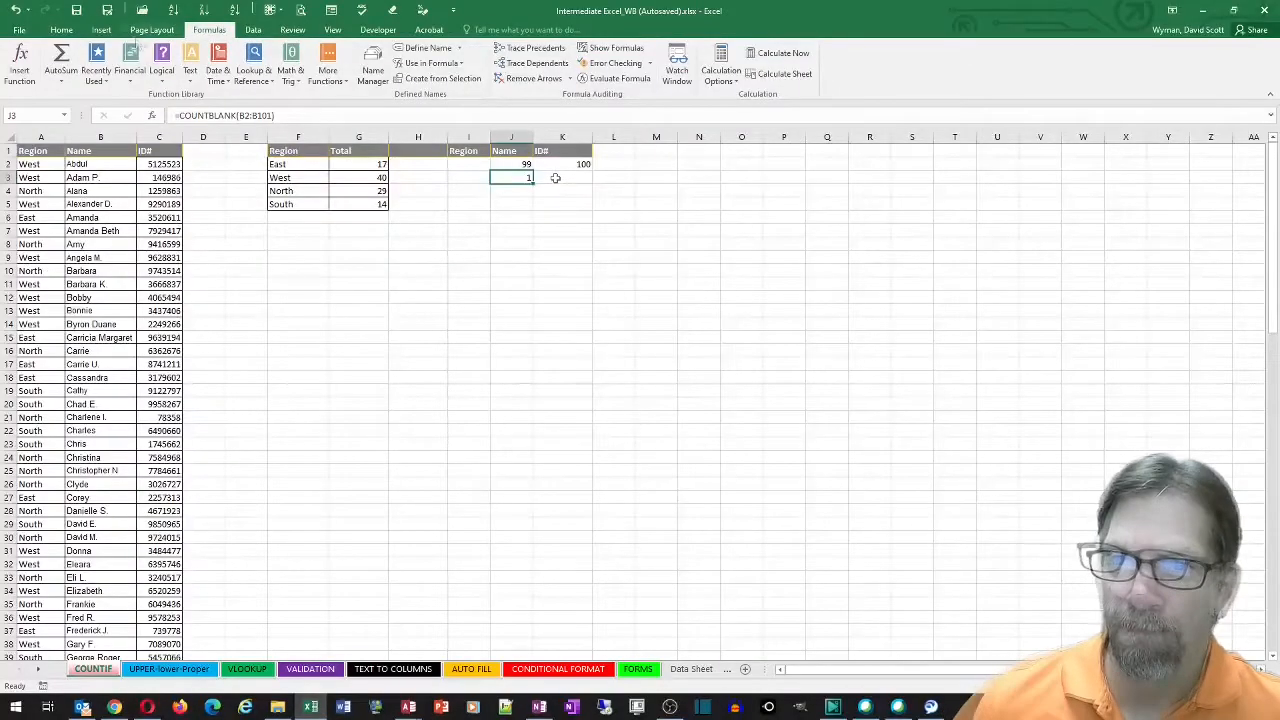
- Select the blank cells in the Name column, column B, using Go To Special with the Blanks option
click(62, 30)
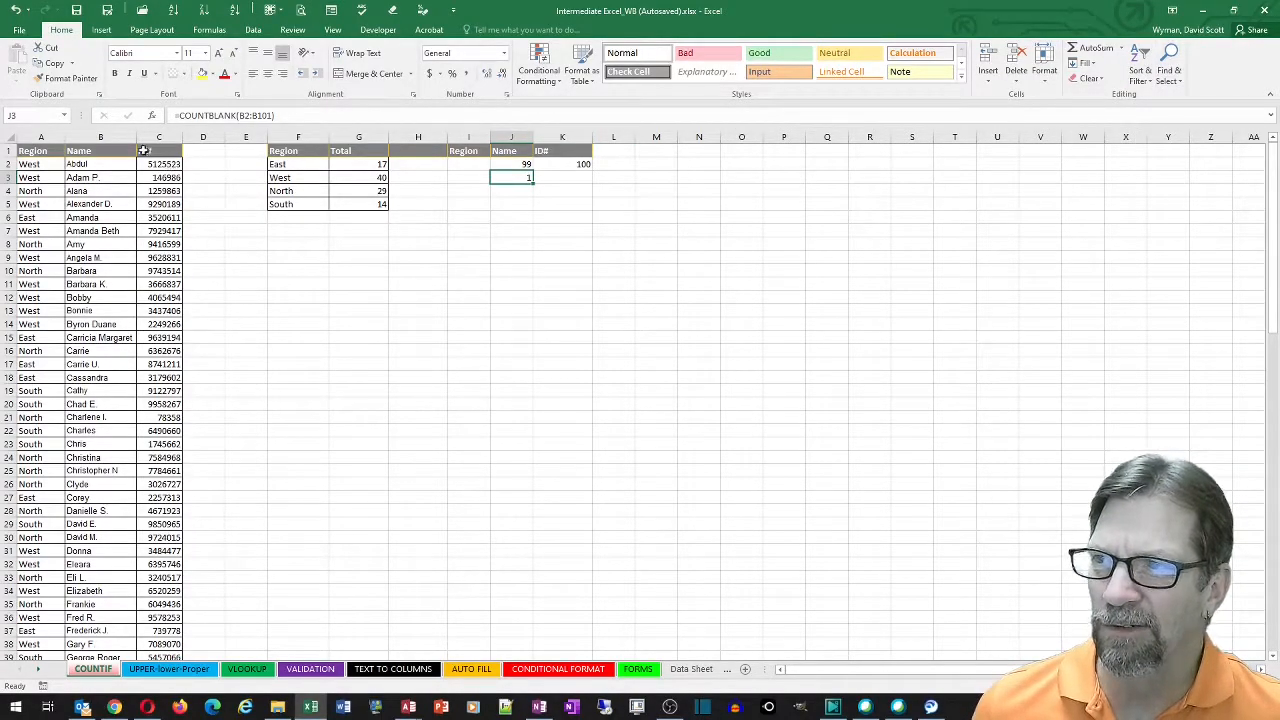
click(103, 137)
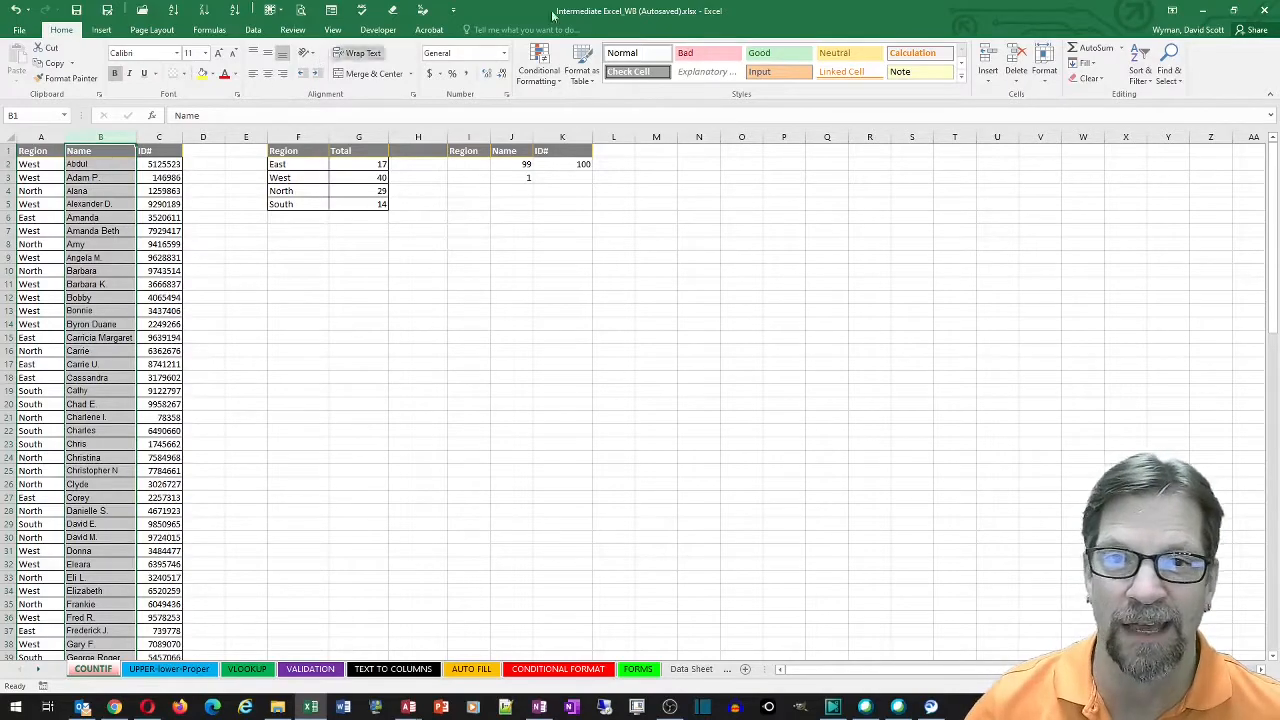
click(1165, 73)
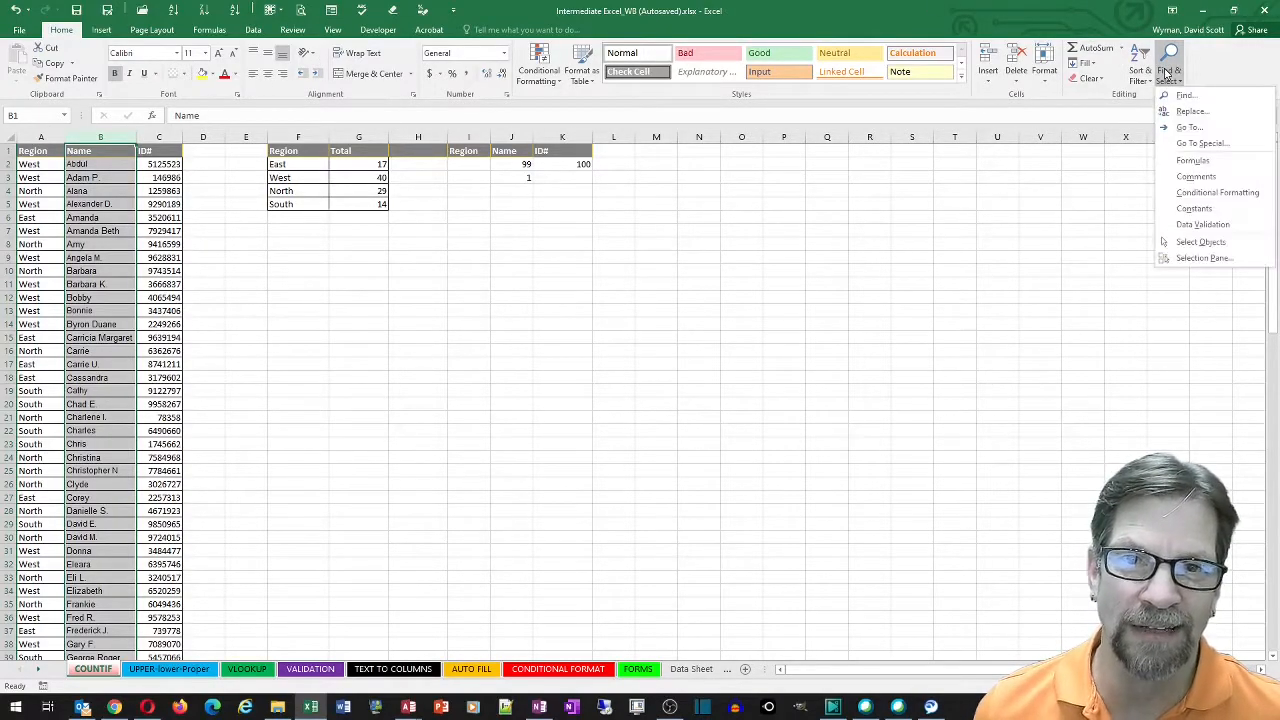
click(1181, 146)
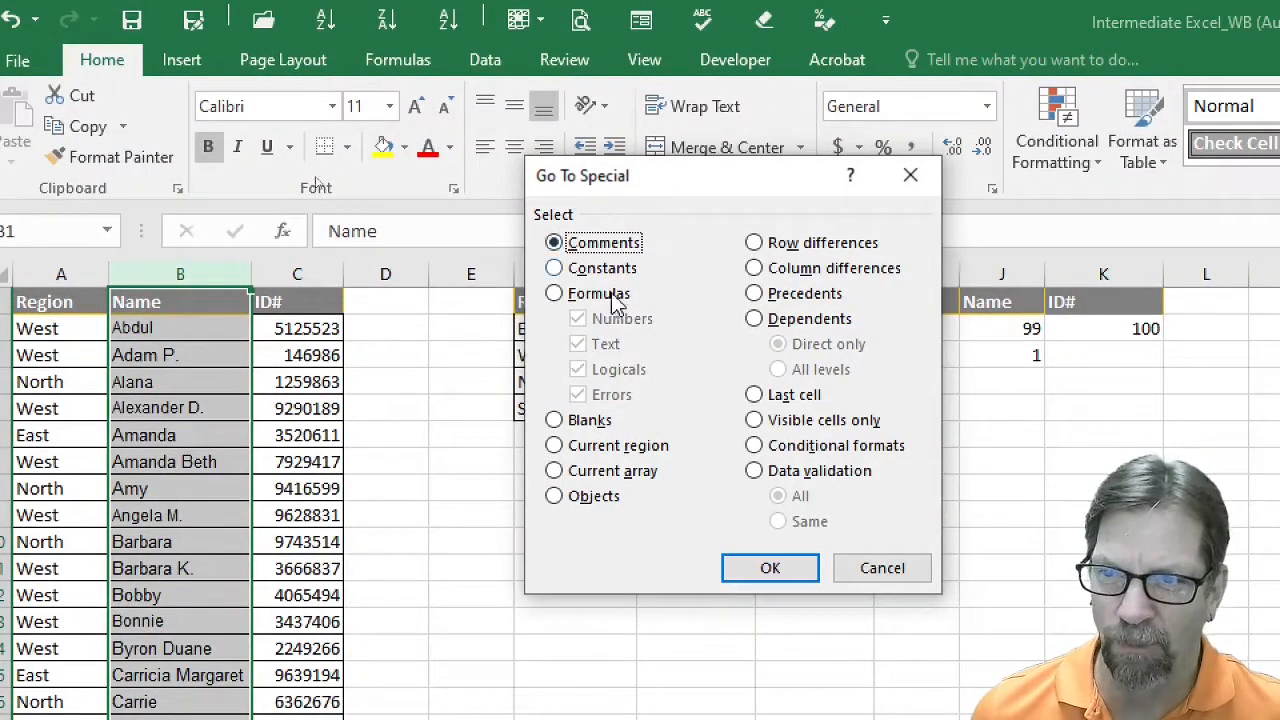
click(555, 420)
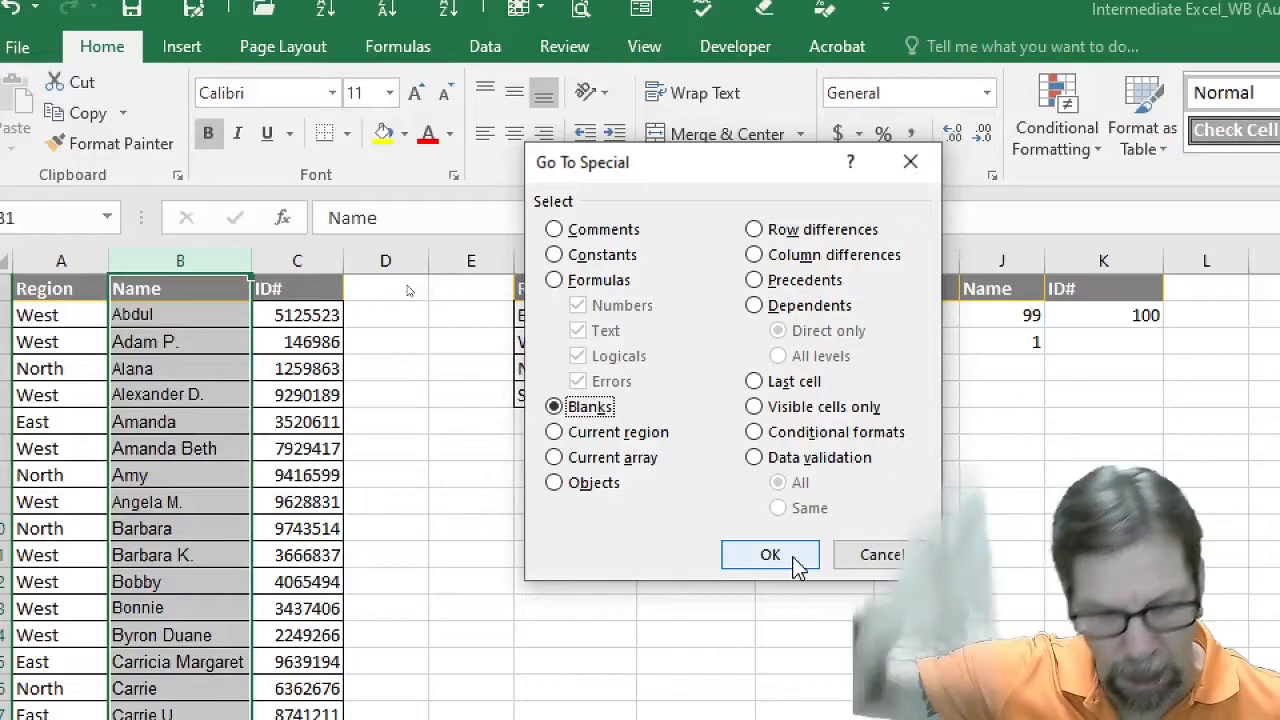
click(793, 558)
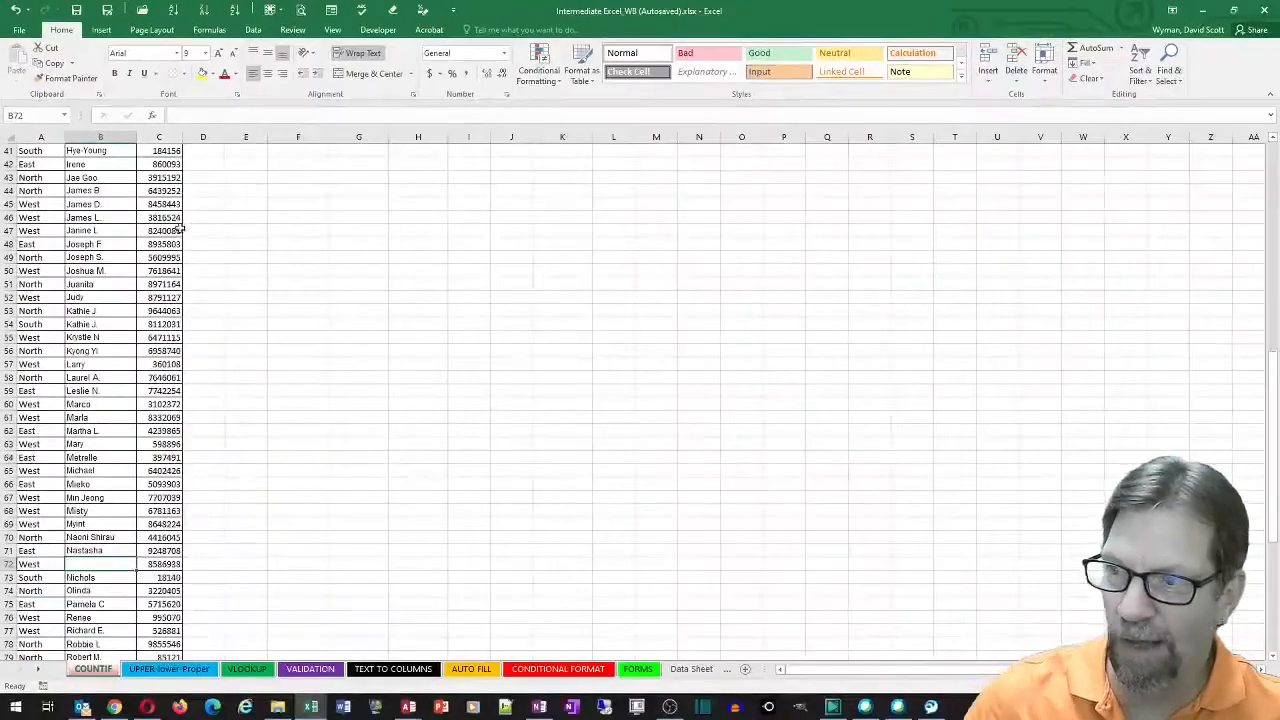
- Fill the empty Name cell B72 with a first name
scroll(204, 717, down, 5)
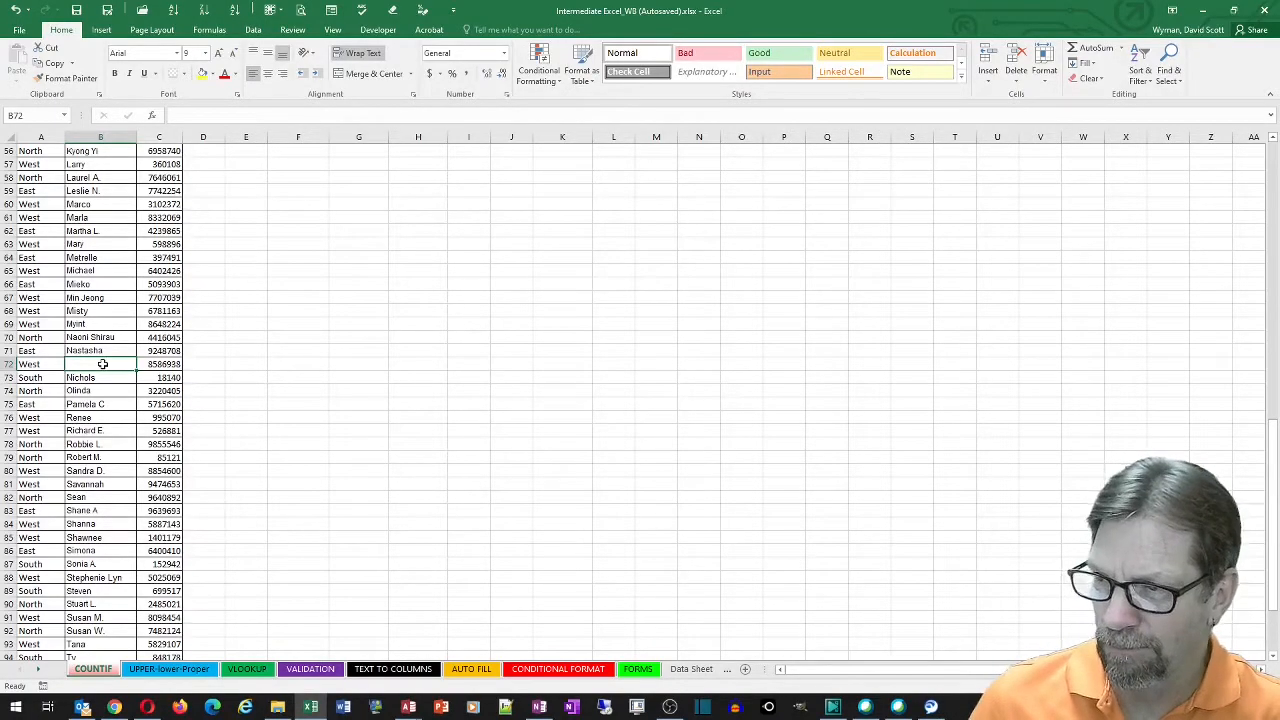
text(Sally)
key(Return)
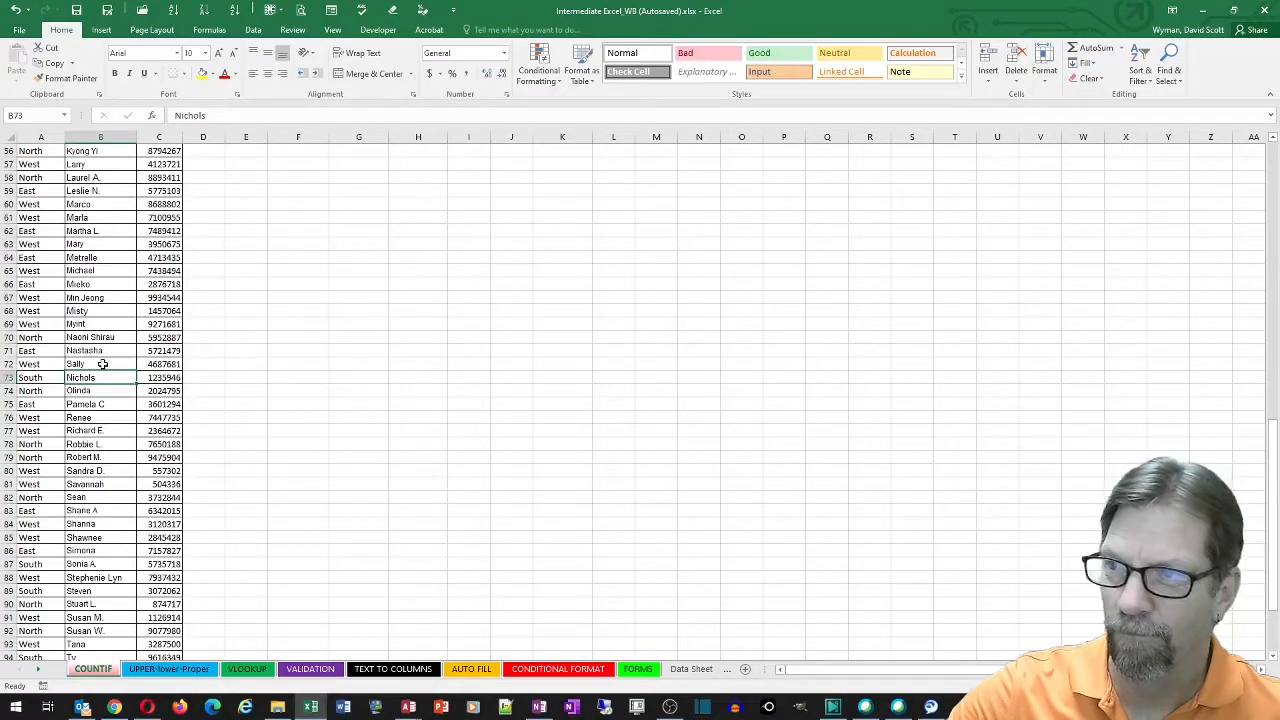
- Review the COUNT formula in K2, COUNTA in J2, COUNTBLANK in J3 and the COUNTIF formula for East in G2
scroll(308, 240, up, 18)
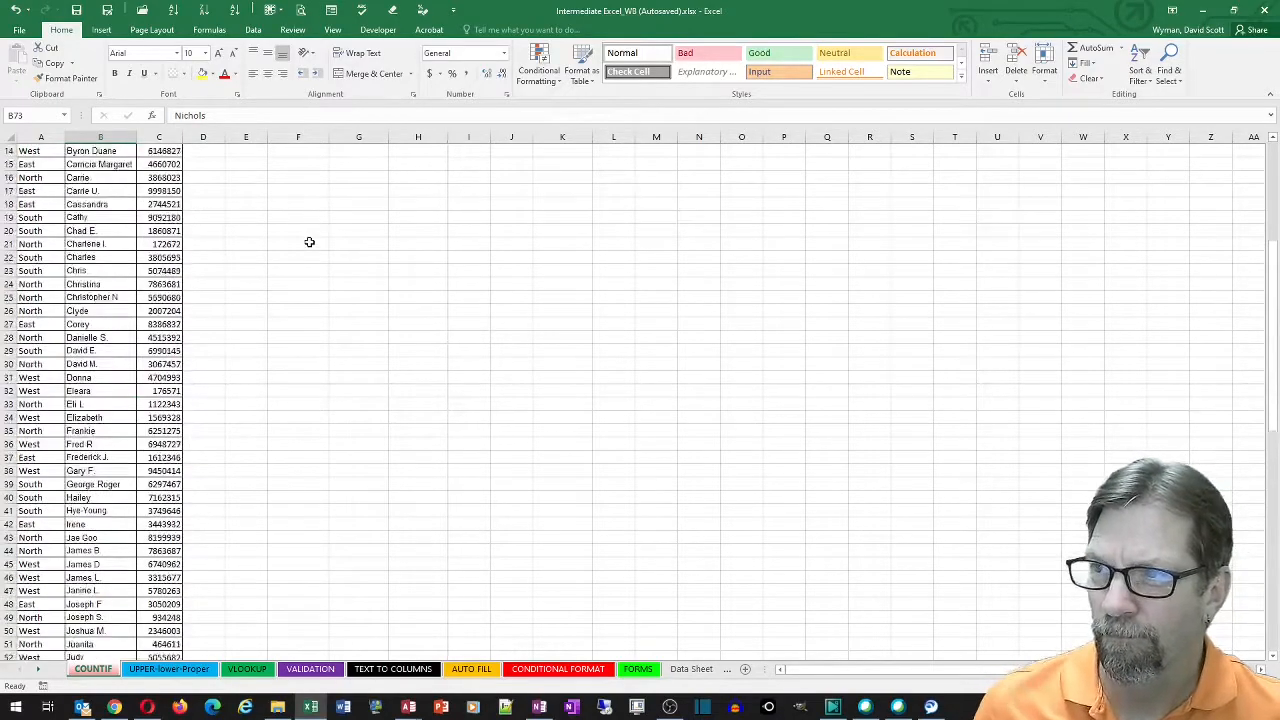
click(545, 167)
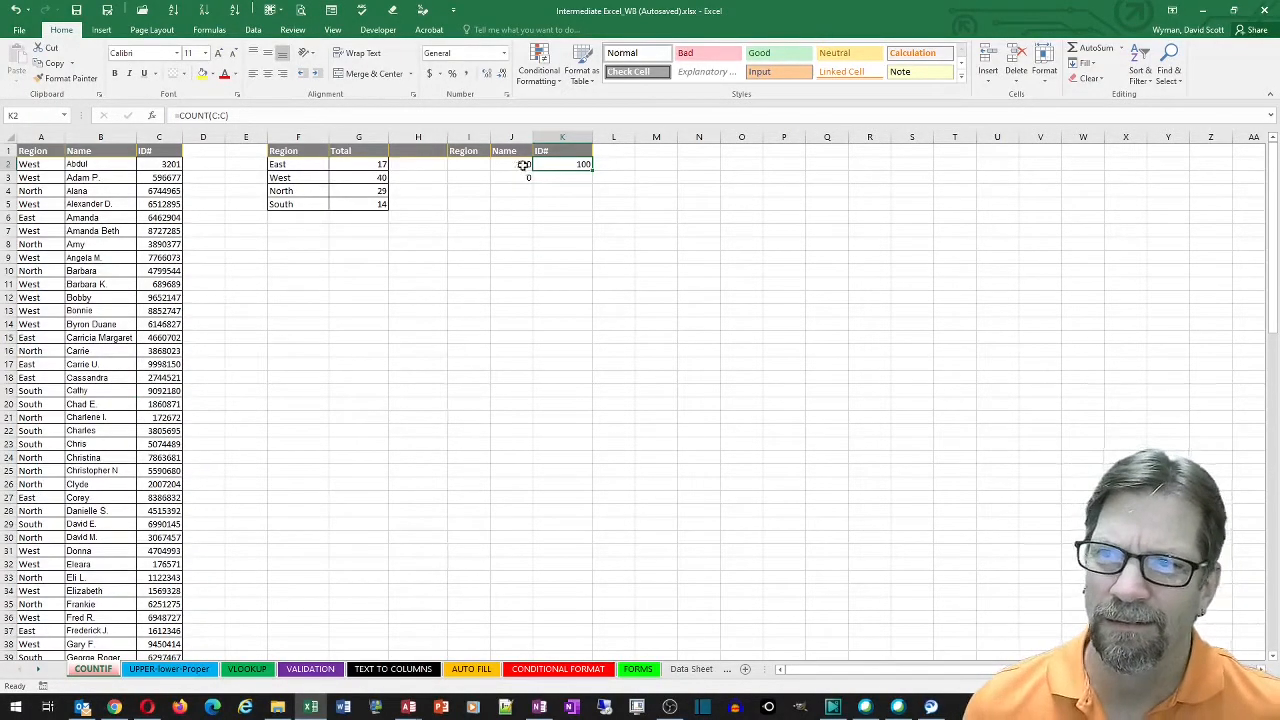
click(521, 164)
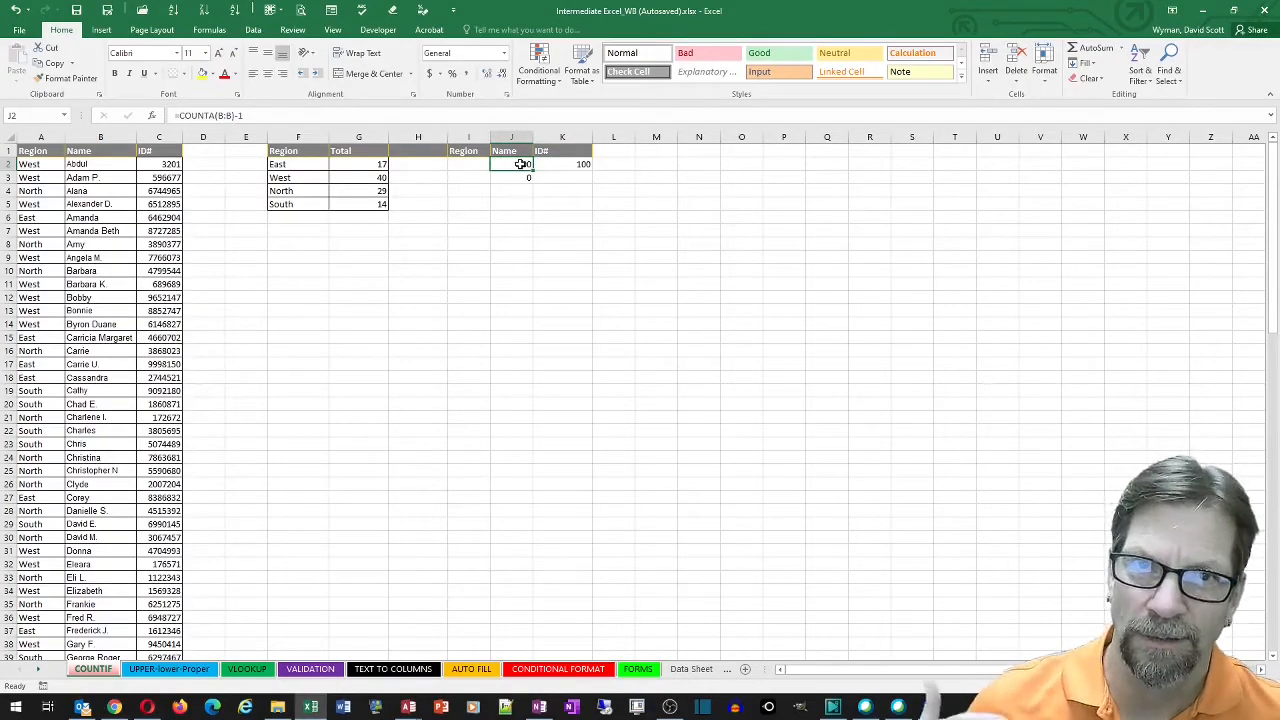
click(554, 164)
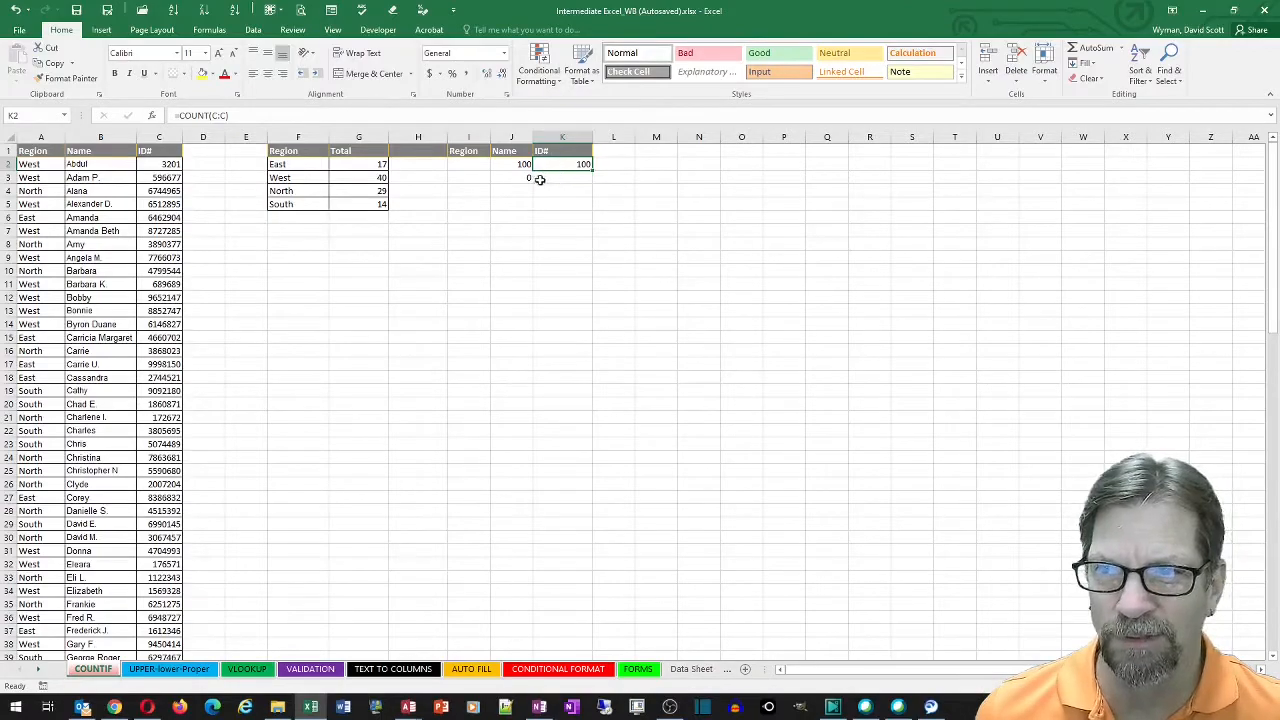
click(519, 178)
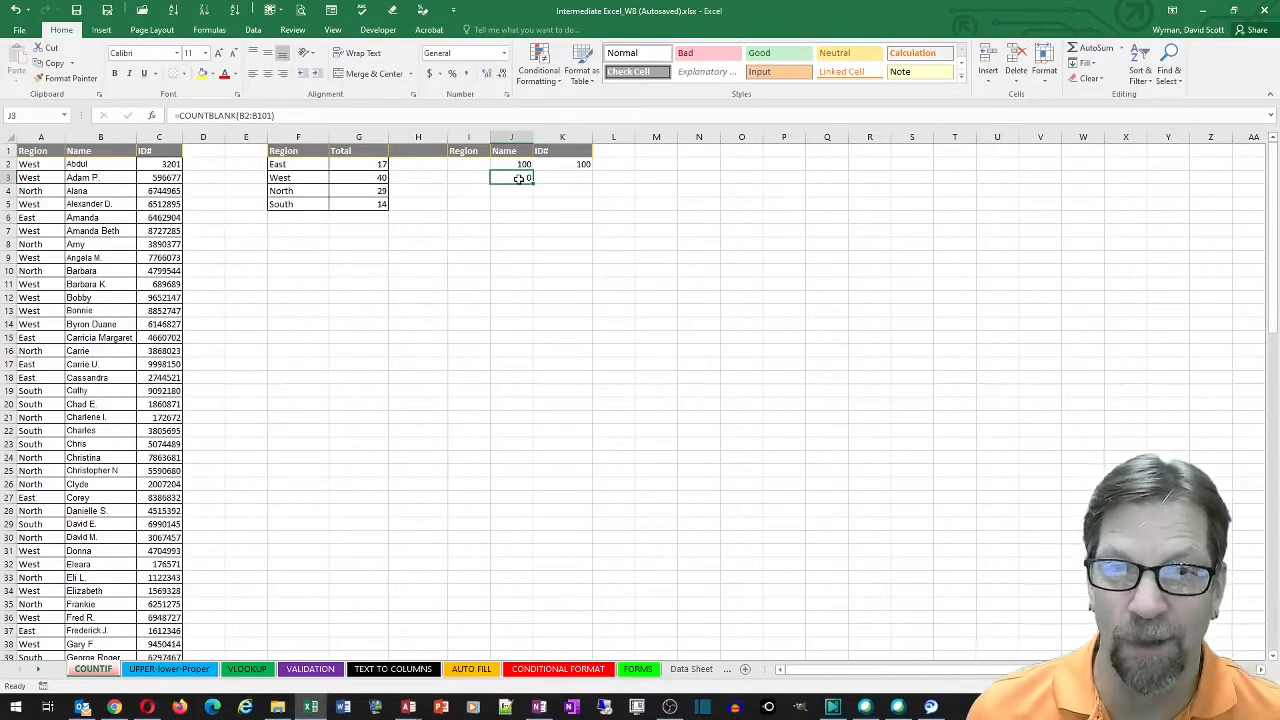
click(361, 164)
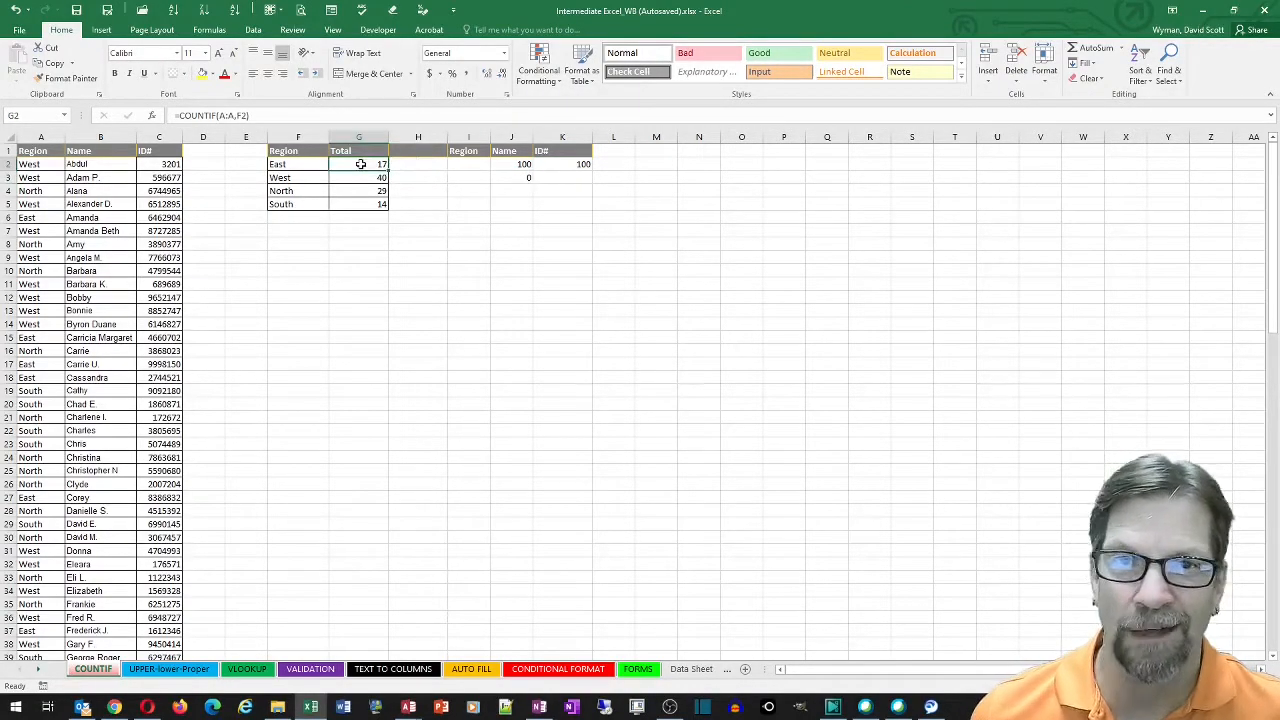